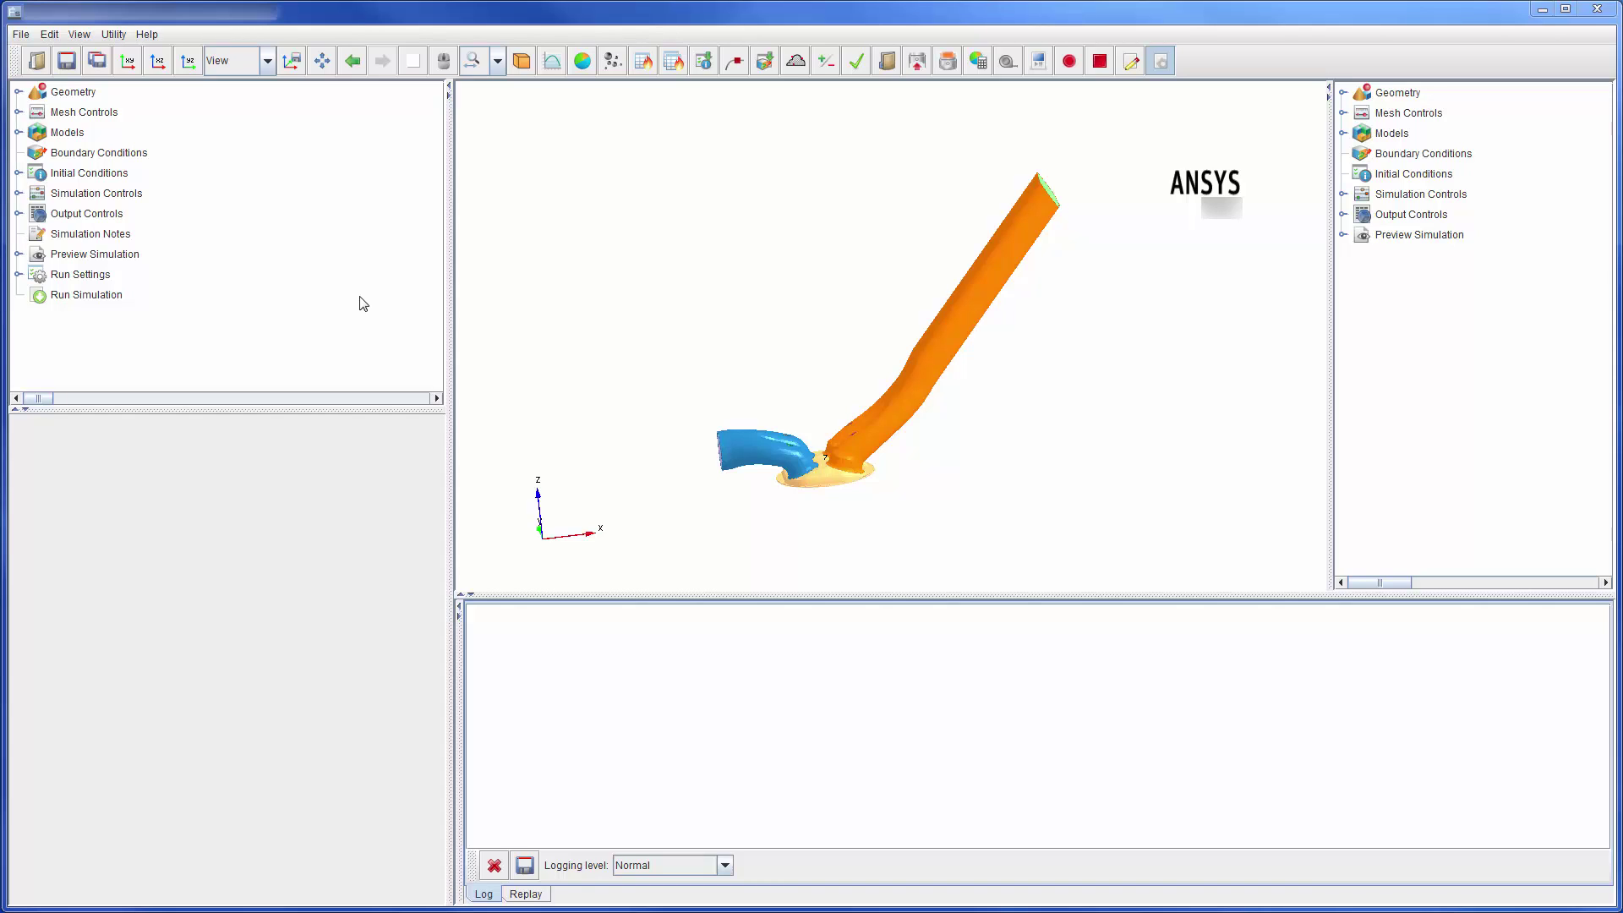
Move the material point to Z = 1.0 cm, at 0, 0, 1.0
{"action": "left_click", "coordinate": [19, 113]}
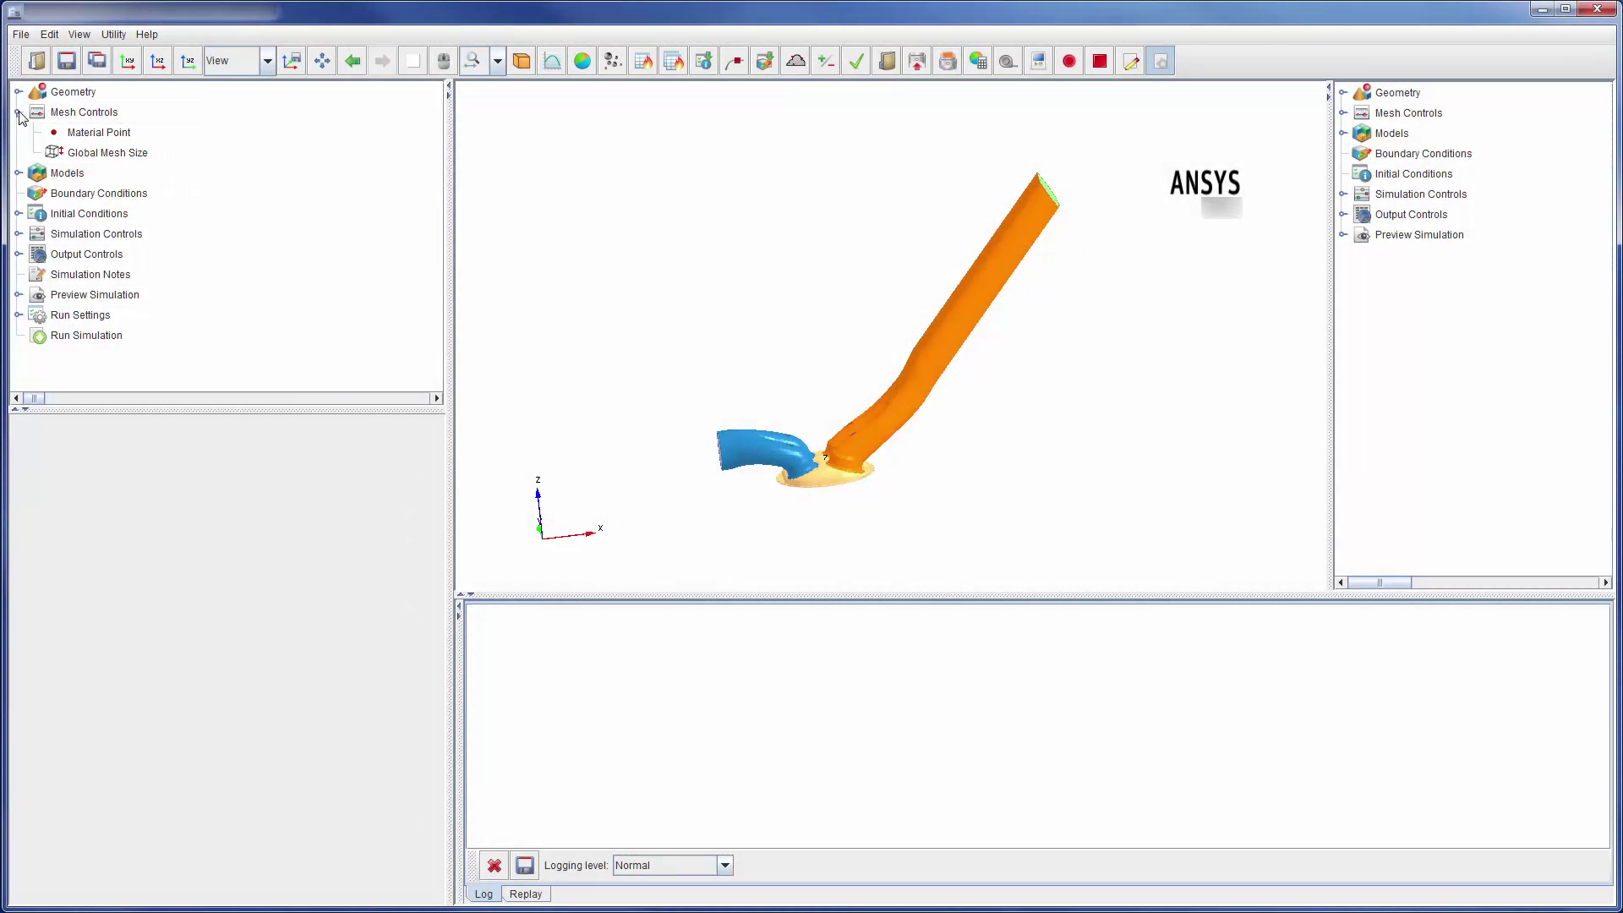
{"action": "left_click", "coordinate": [87, 137]}
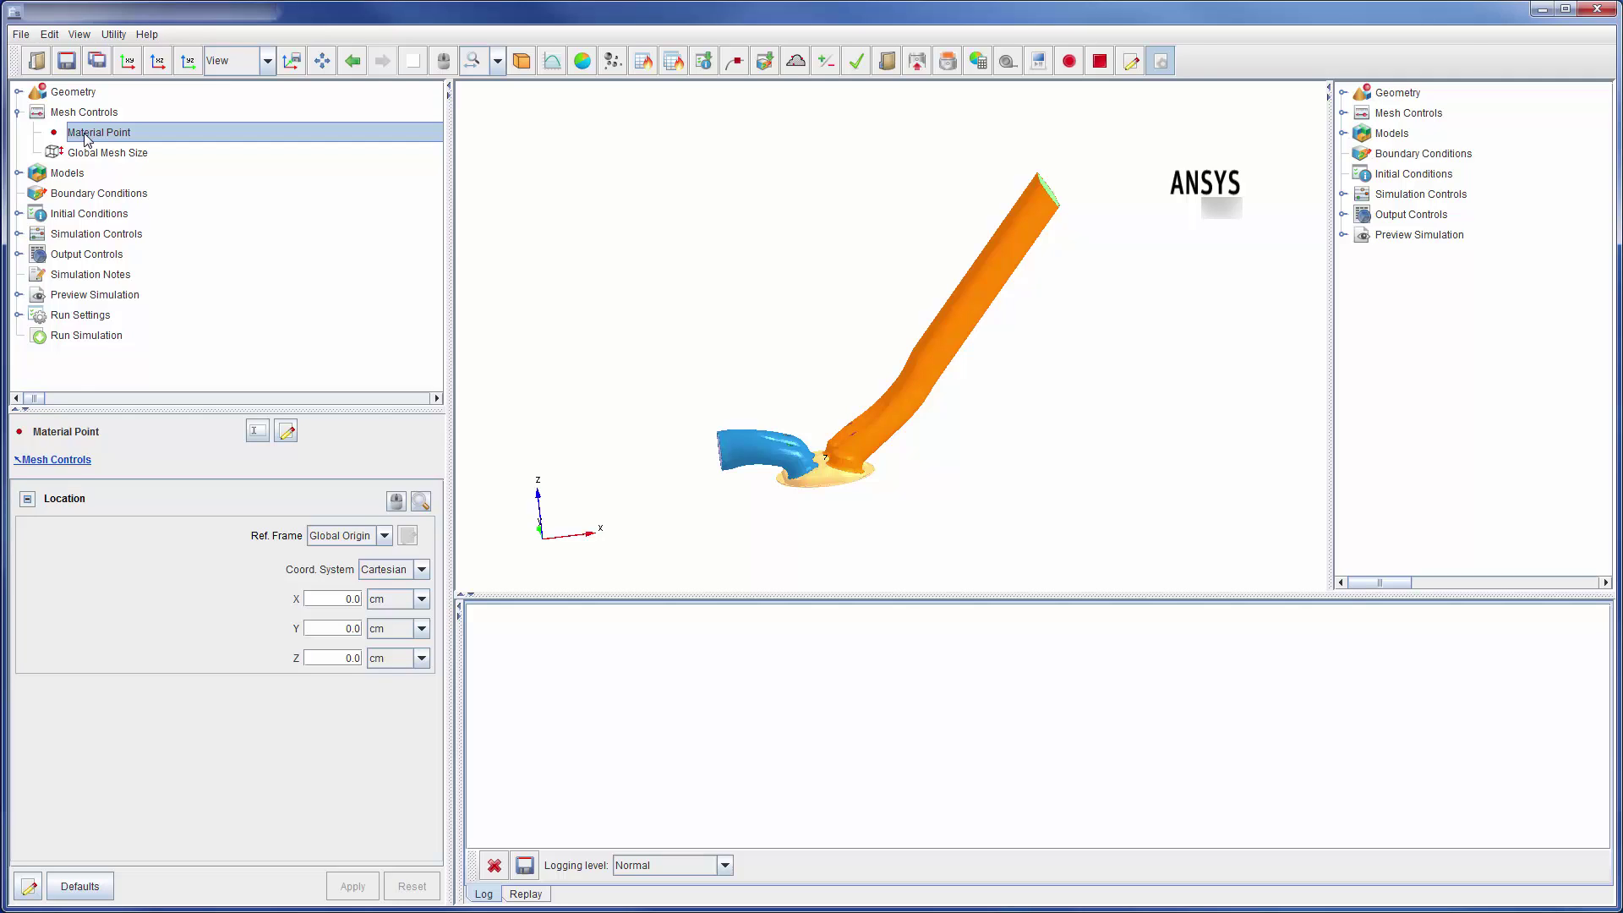
{"action": "left_click", "coordinate": [360, 659]}
{"action": "type", "text": "1.0"}
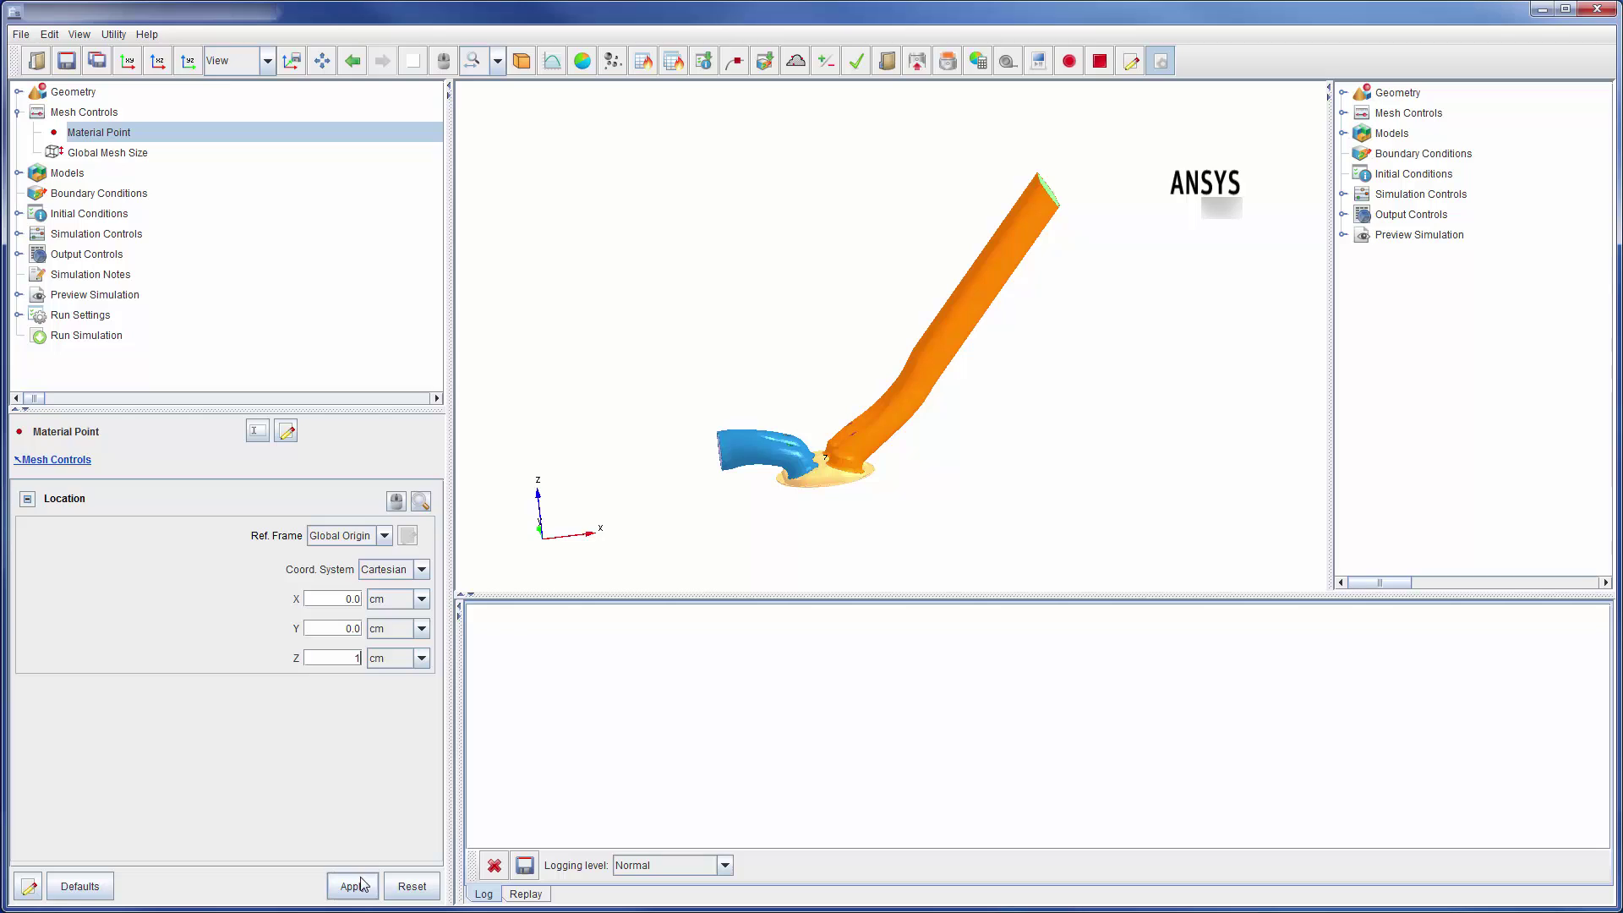
{"action": "left_click", "coordinate": [355, 886]}
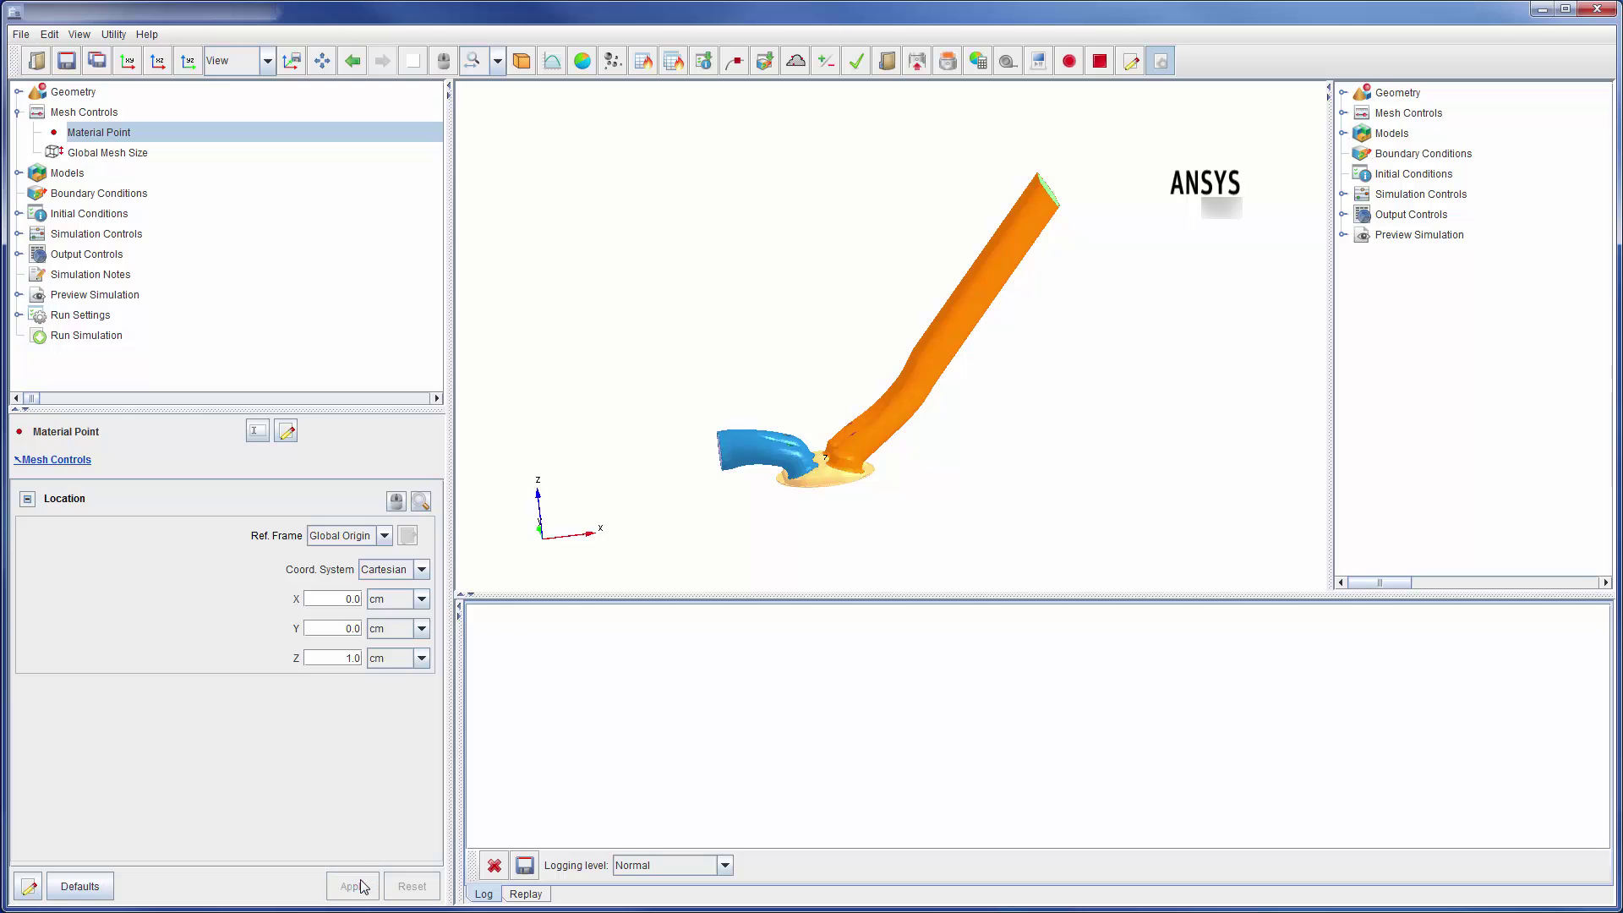
Hide the piston to check its face, then bring up Global Mesh Size (0.08 cm)
{"action": "left_click", "coordinate": [1343, 93]}
{"action": "left_click", "coordinate": [1378, 437]}
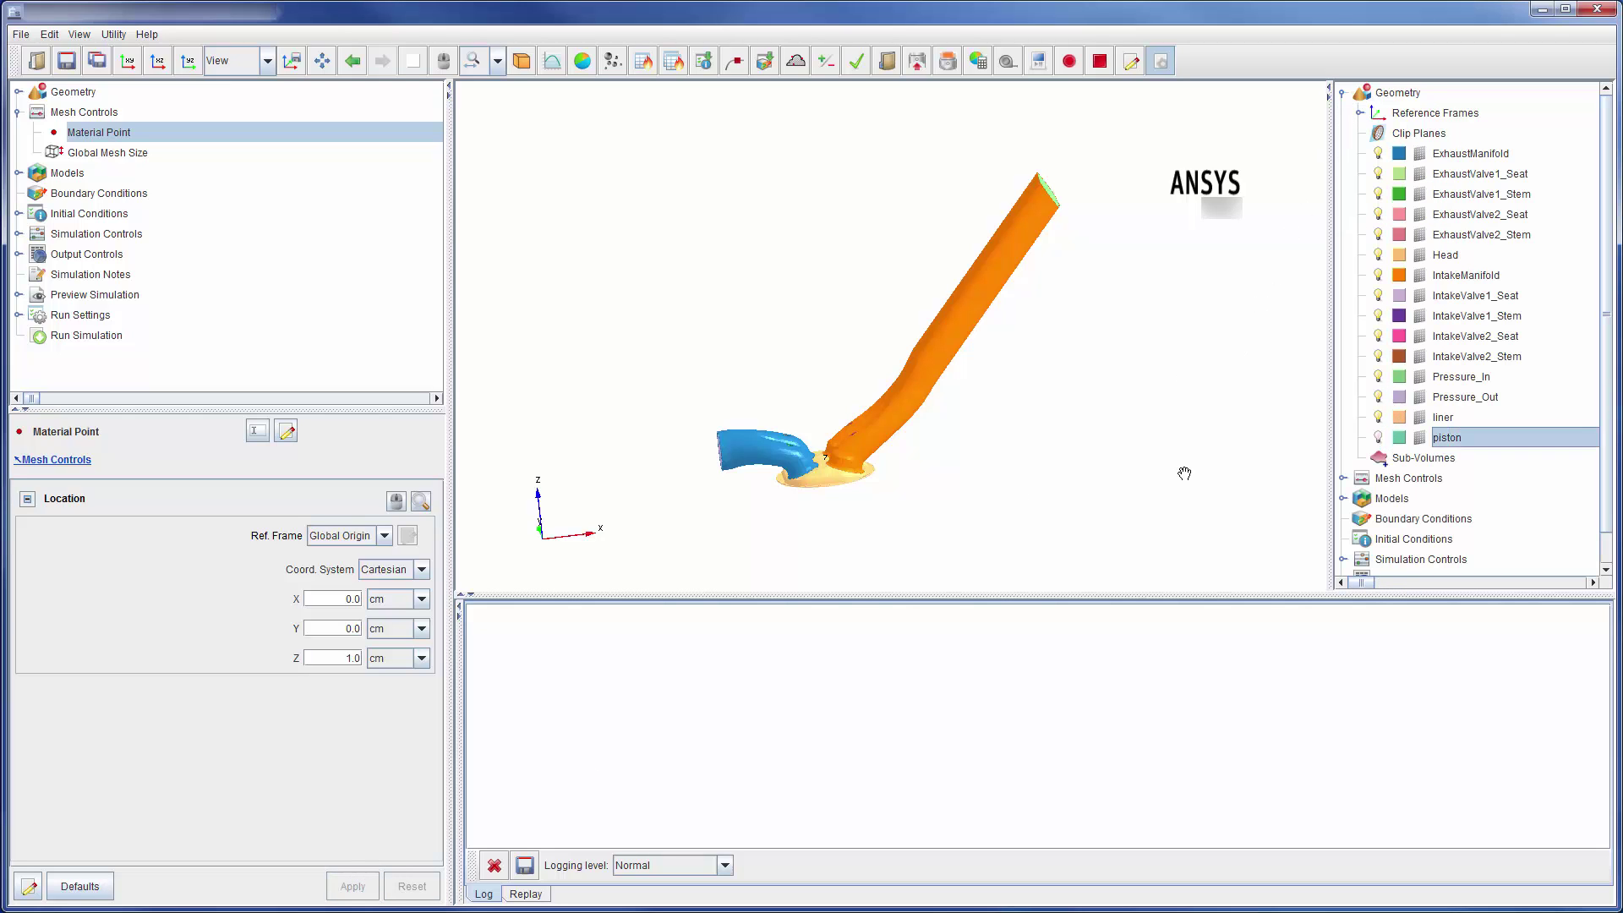
{"action": "mouse_move", "coordinate": [908, 476]}
{"action": "left_mouse_down"}
{"action": "mouse_move", "coordinate": [828, 403]}
{"action": "mouse_move", "coordinate": [898, 505]}
{"action": "left_mouse_up"}
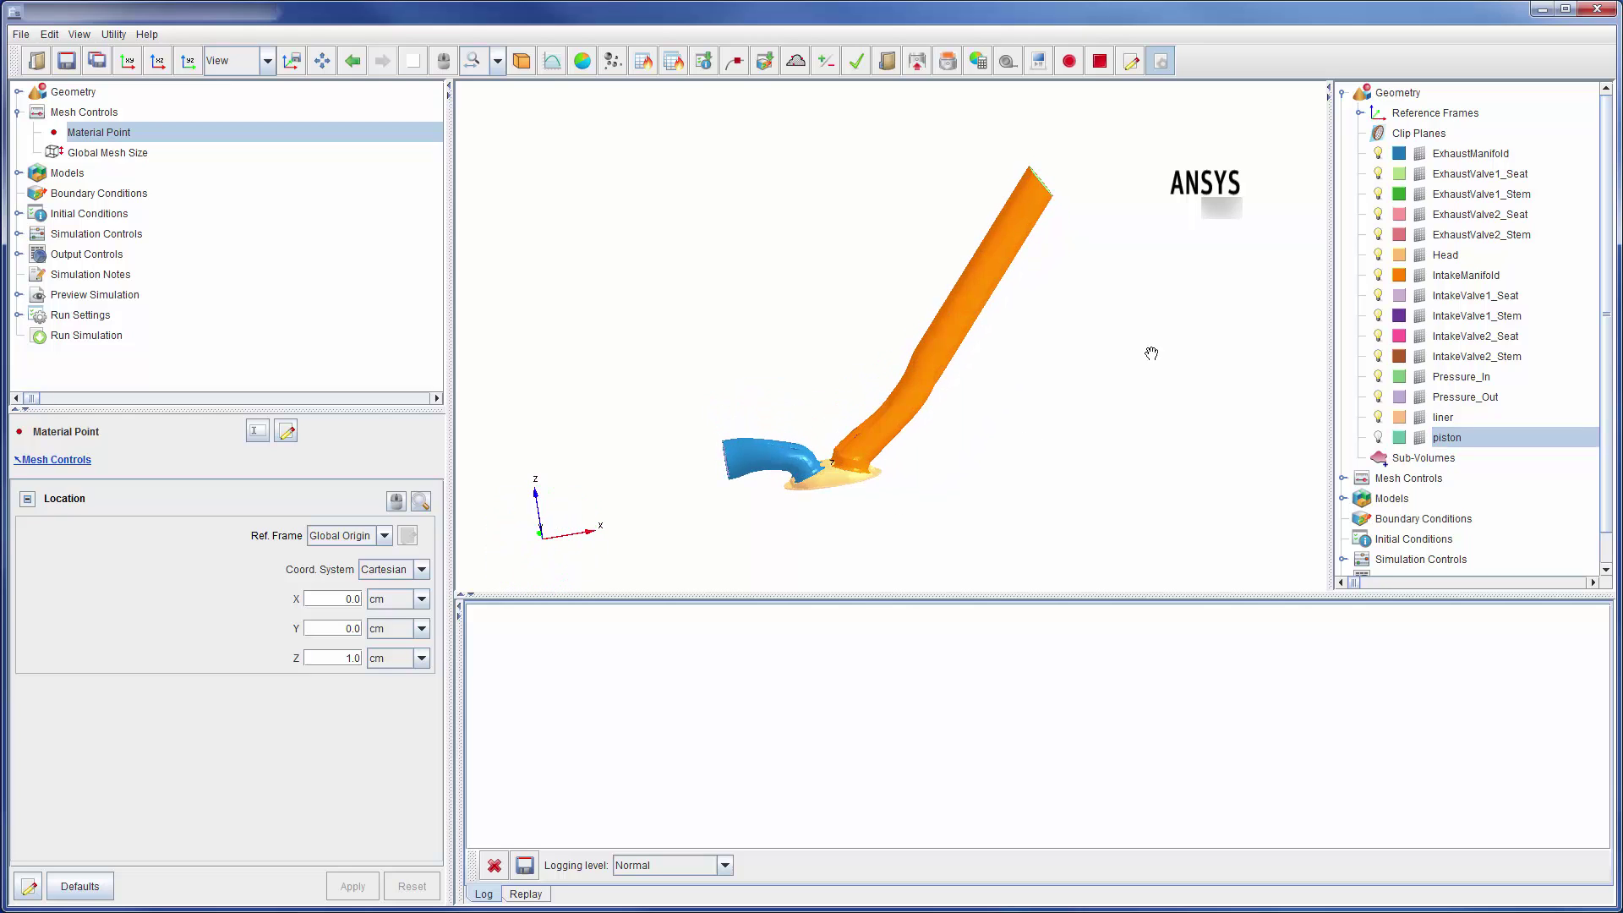
{"action": "left_click", "coordinate": [1343, 93]}
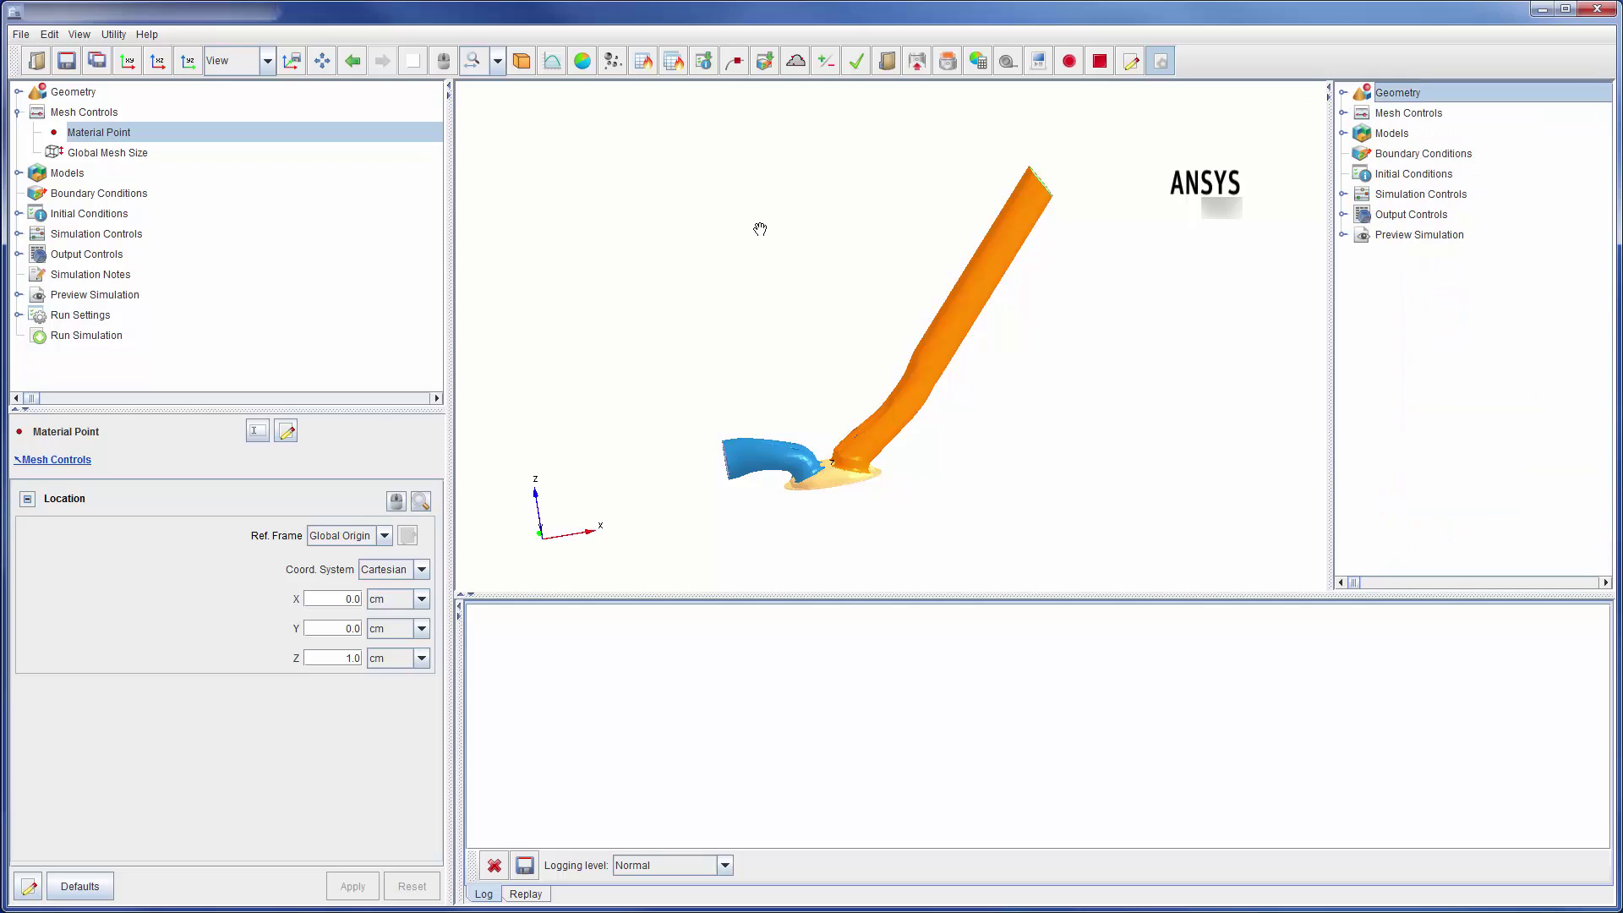
{"action": "left_click", "coordinate": [180, 159]}
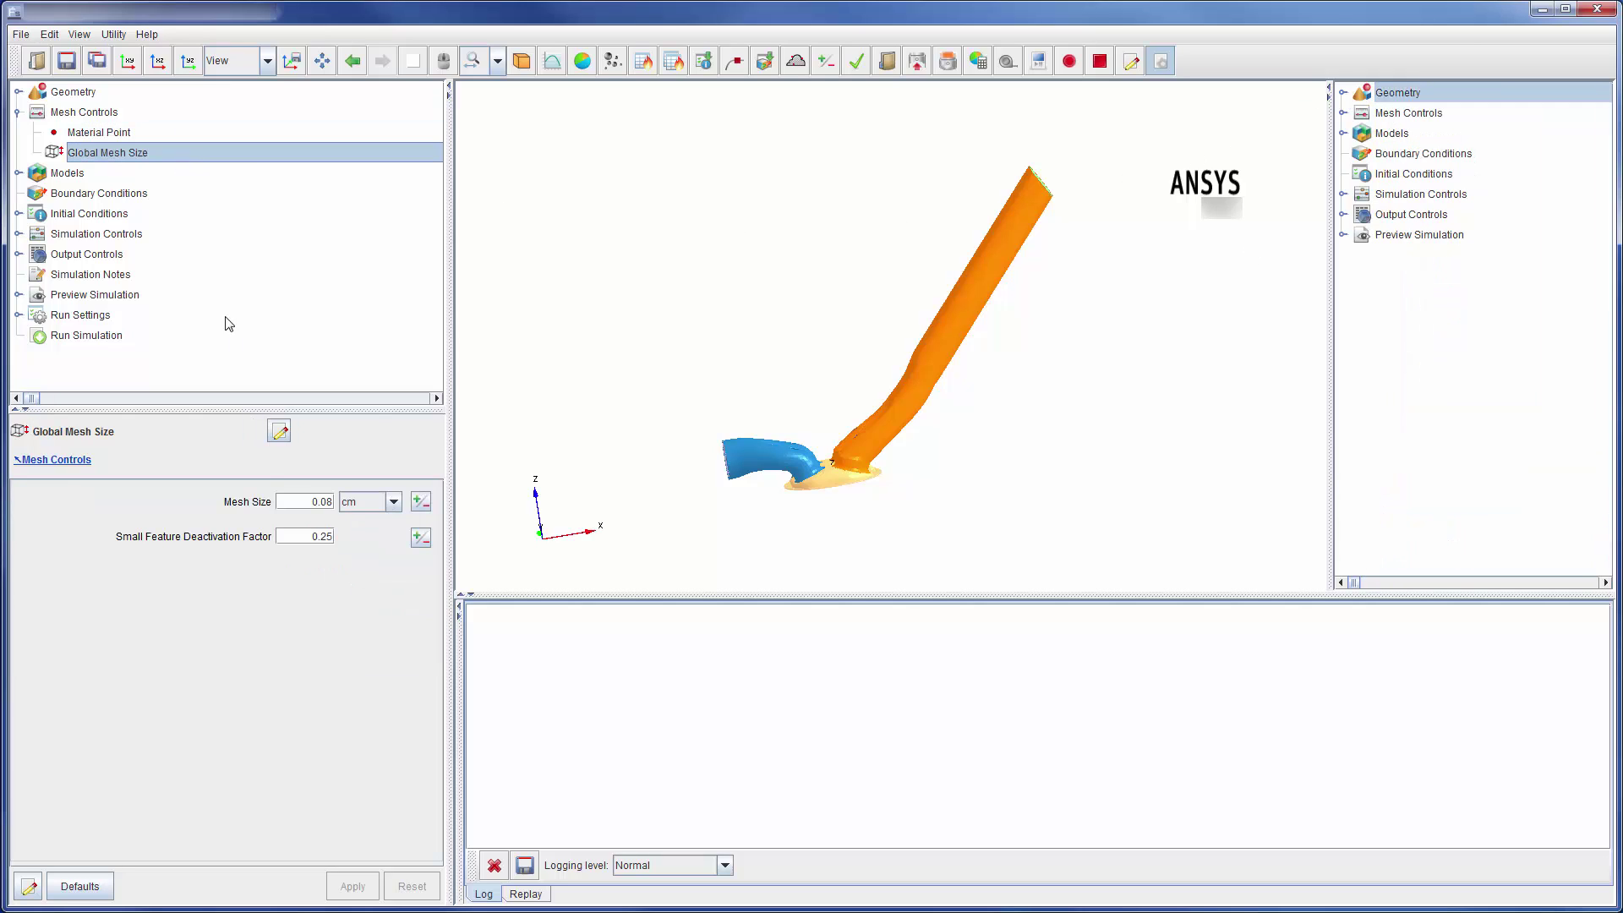
Change global mesh size from 0.08 to 0.2 cm and the small feature deactivation factor to 0.5
{"action": "double_click", "coordinate": [312, 503]}
{"action": "type", "text": "0.2"}
{"action": "double_click", "coordinate": [315, 535]}
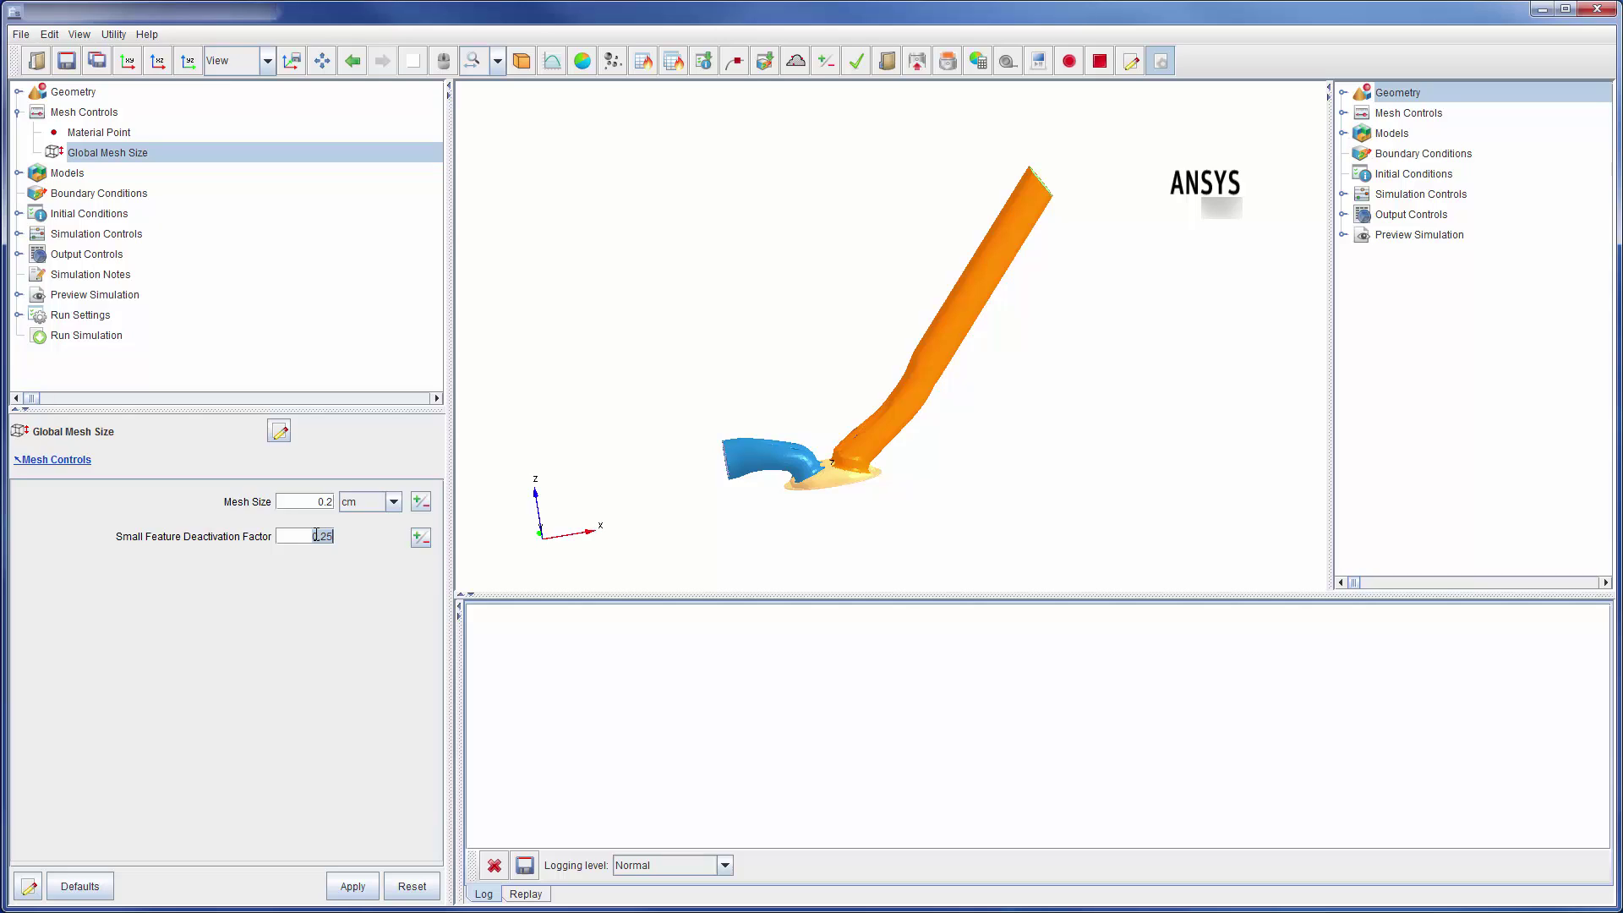
{"action": "type", "text": "0"}
{"action": "left_click", "coordinate": [338, 884]}
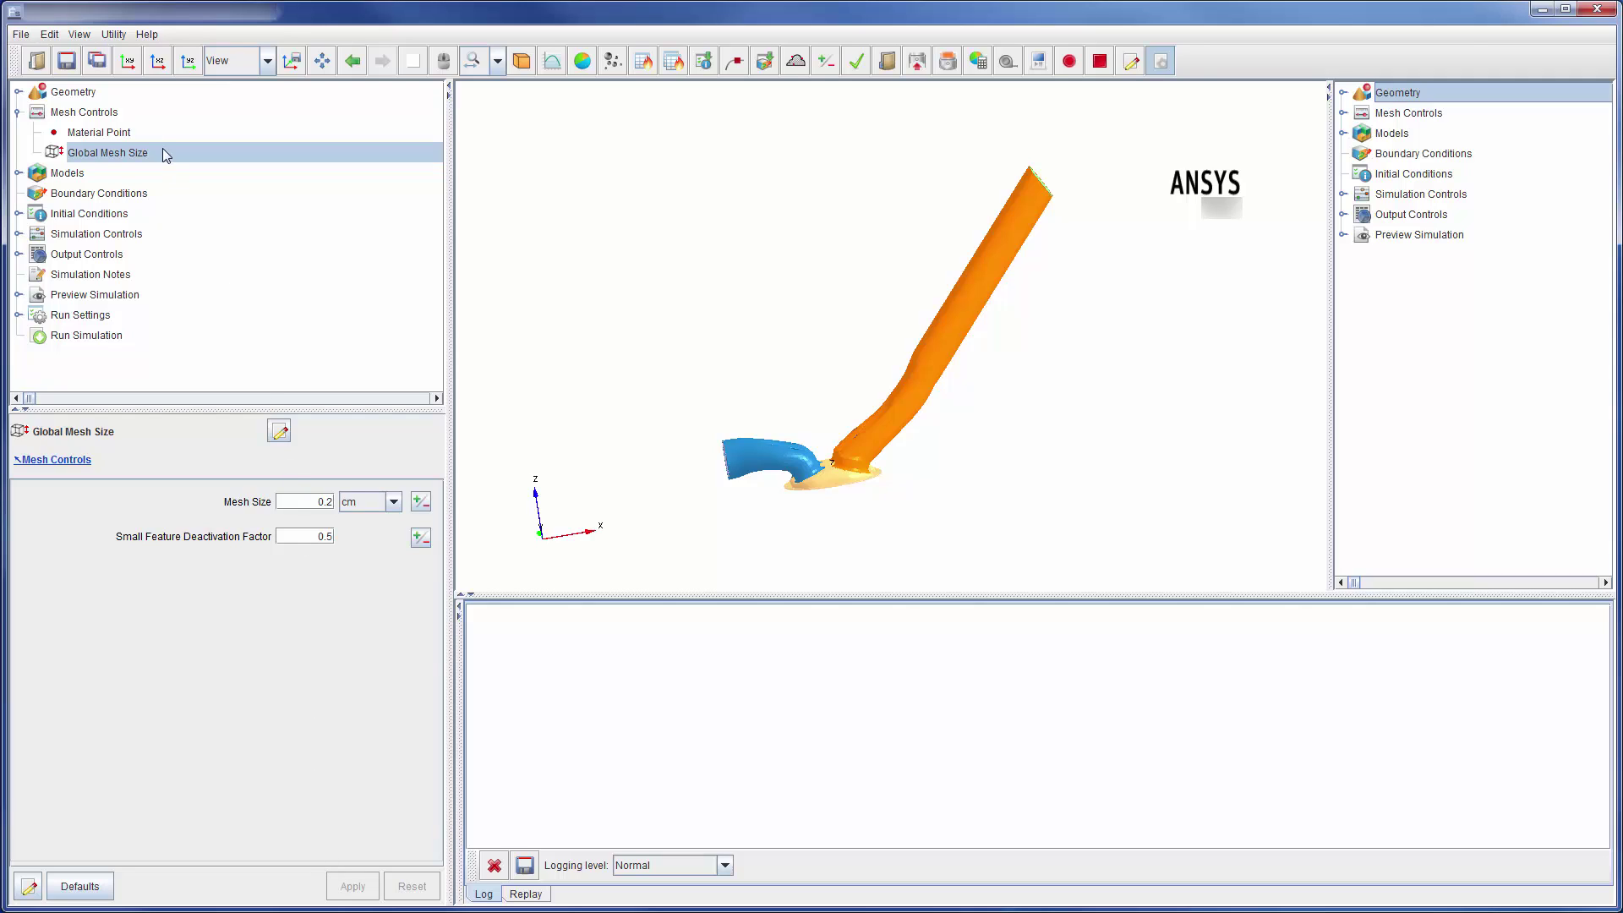
{"action": "left_click", "coordinate": [109, 116]}
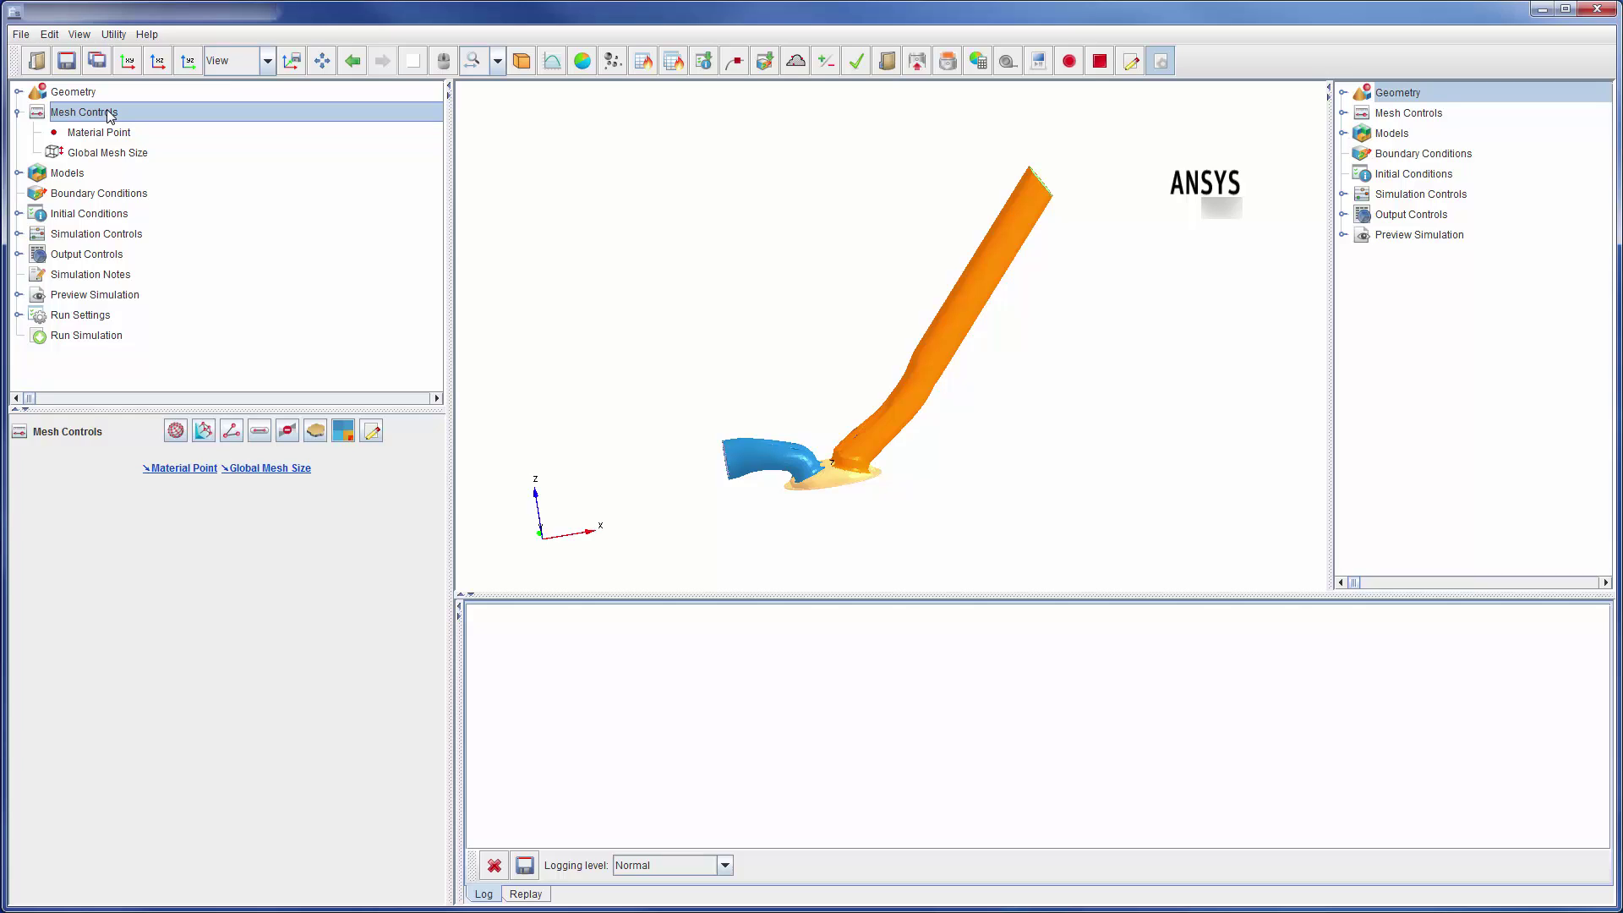
Create surface refinement AllWalls on all walls, including liner and piston, except Pressure_In/Pressure_Out
{"action": "left_click", "coordinate": [203, 431]}
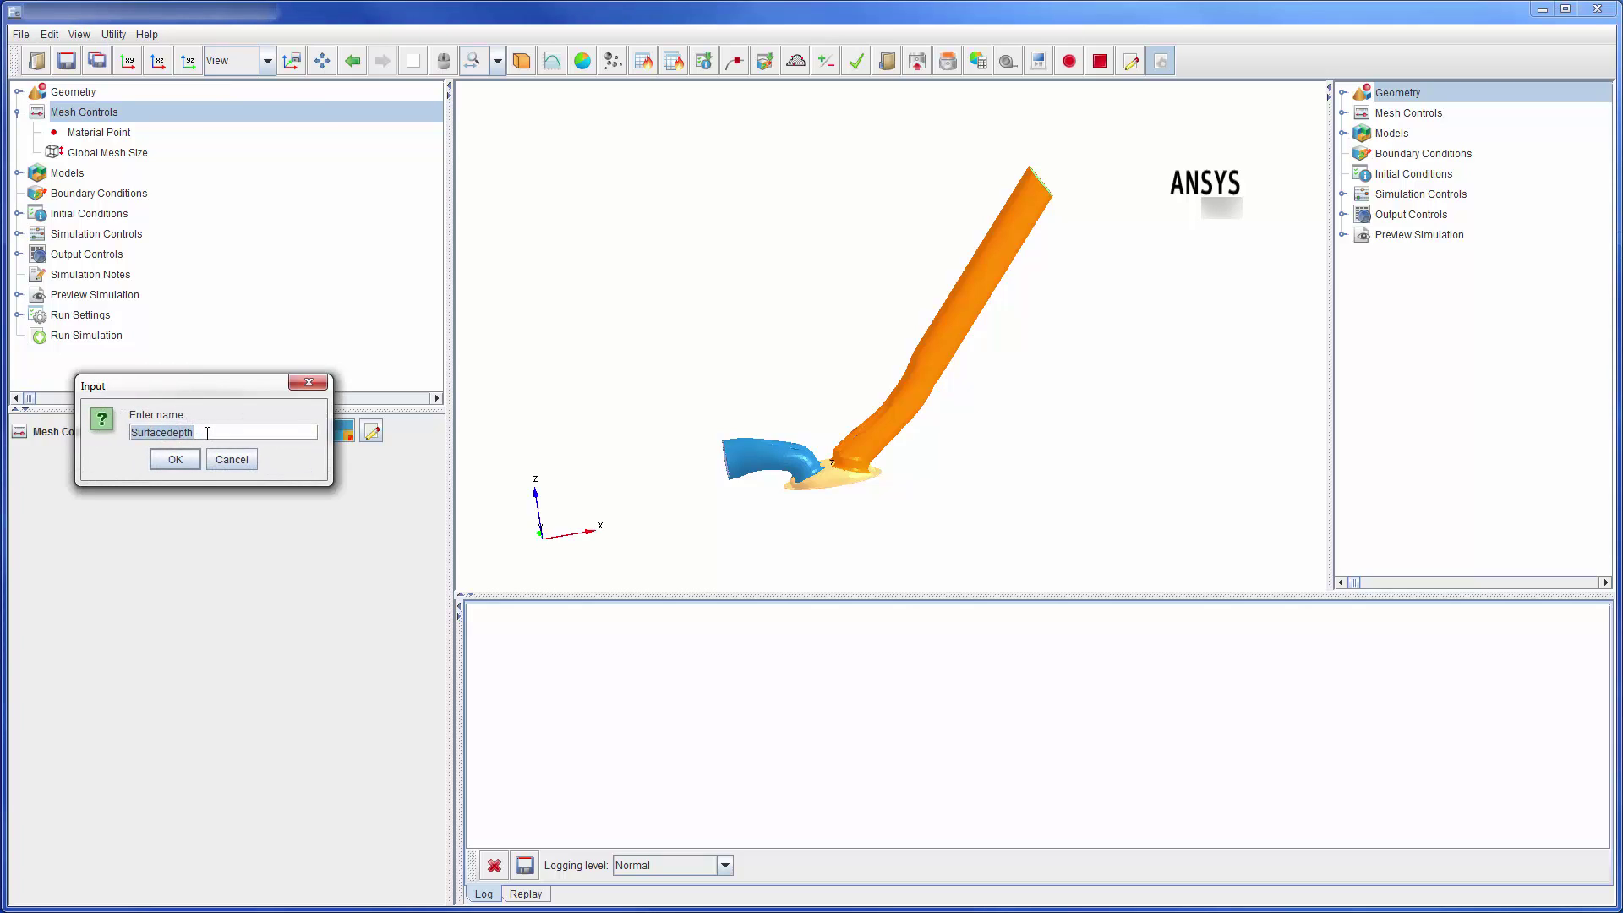
{"action": "type", "text": "AllWalls"}
{"action": "key", "text": "Return"}
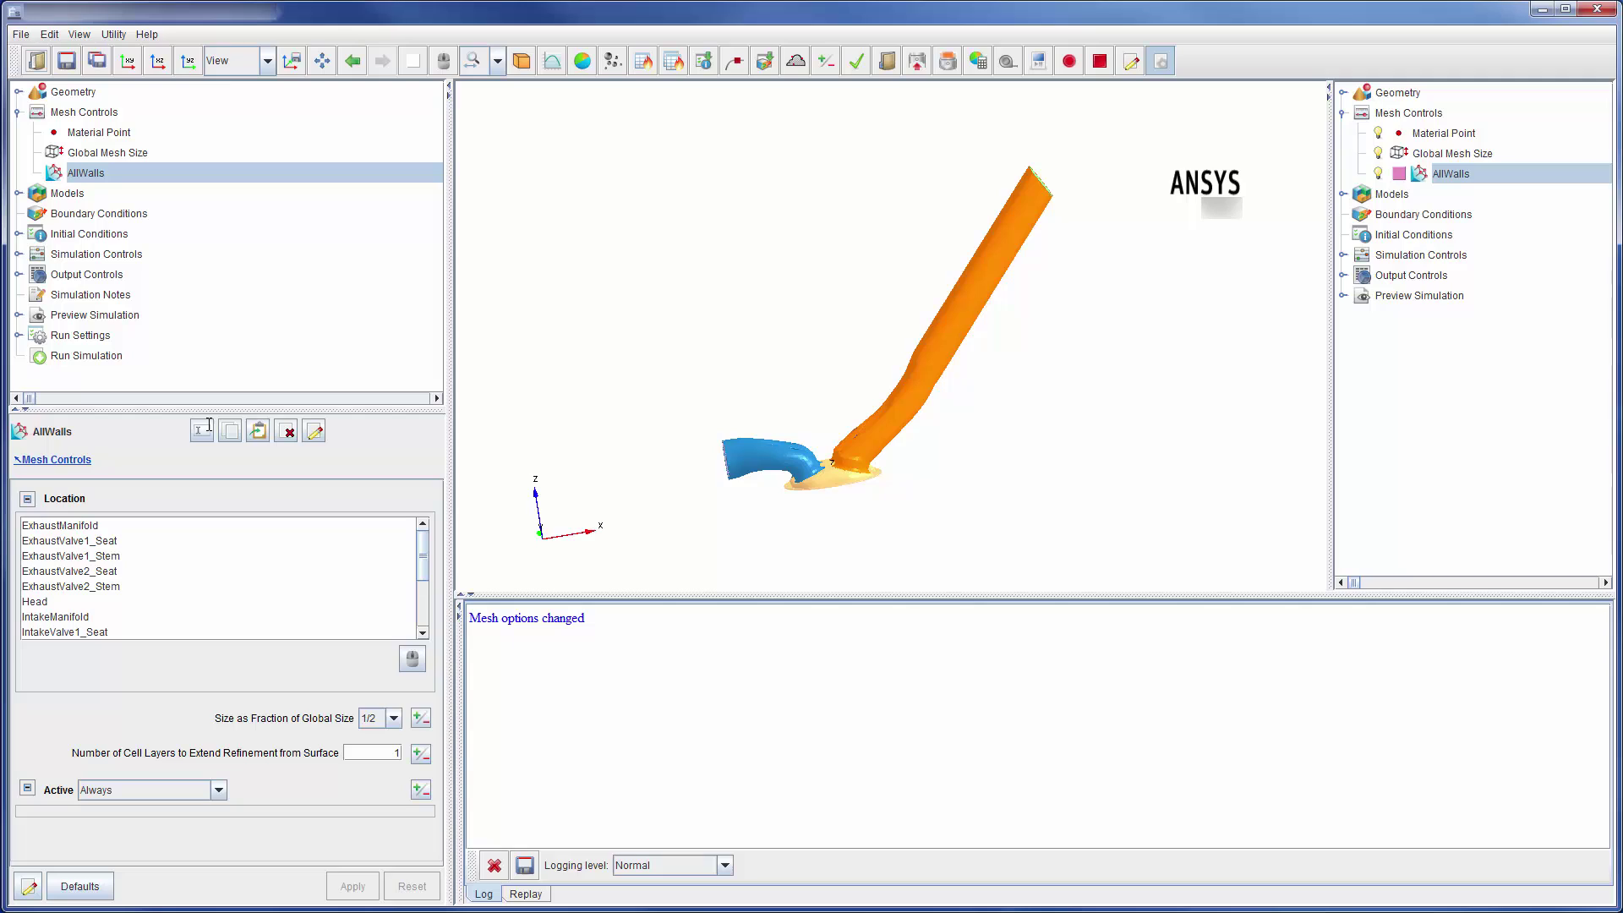
{"action": "left_click_drag", "start_coordinate": [127, 525], "coordinate": [226, 638]}
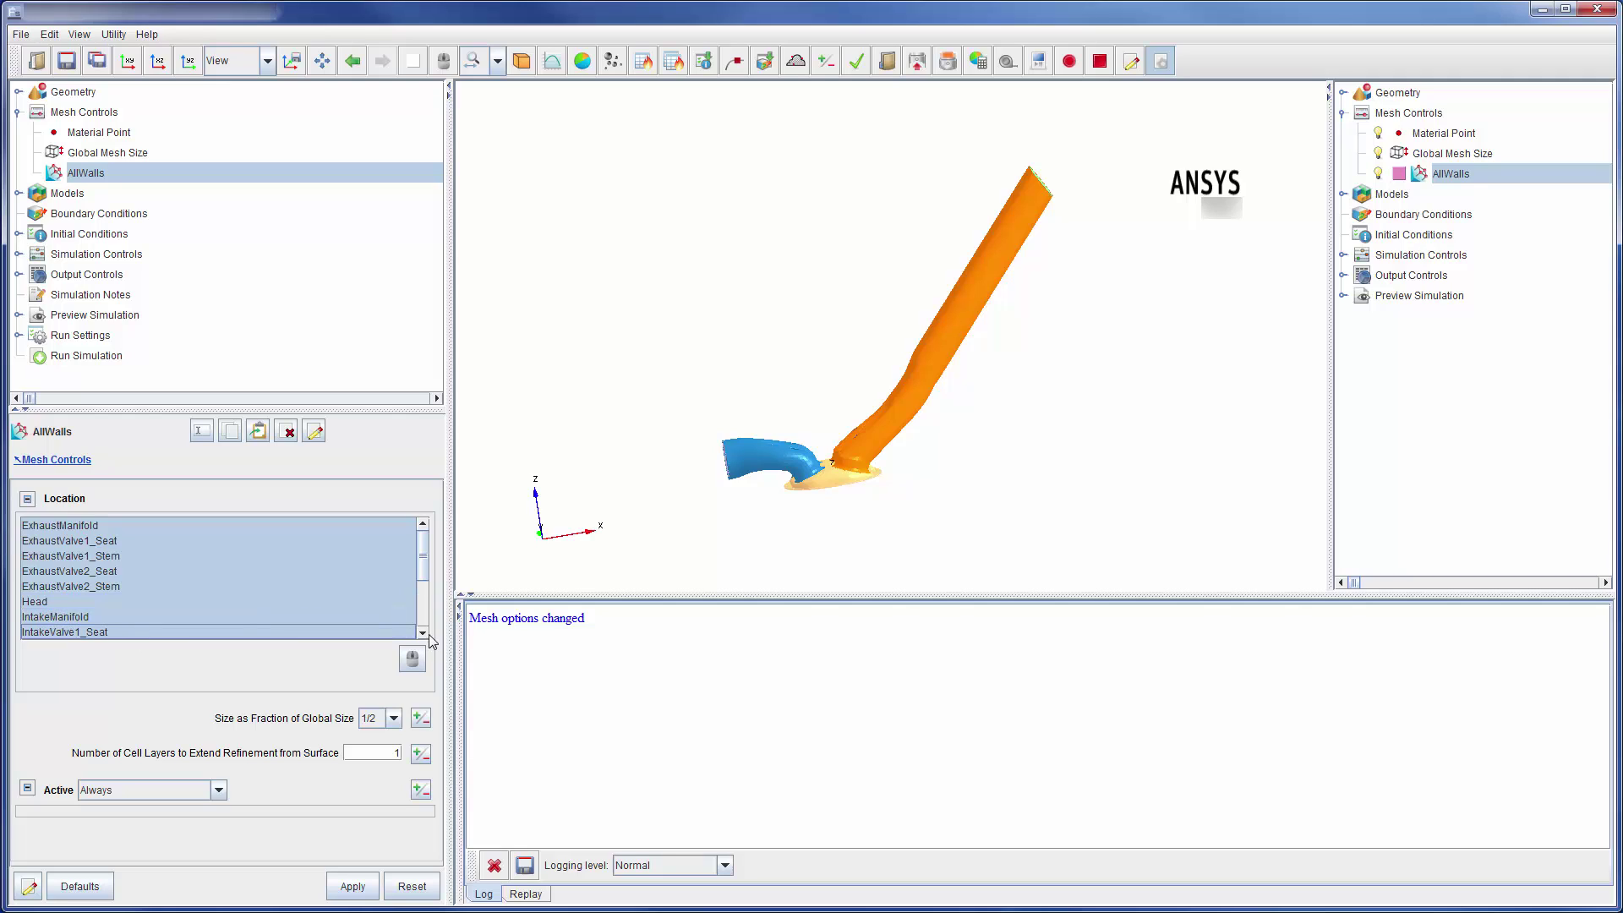
{"action": "scroll", "coordinate": [423, 632], "scroll_direction": "down", "scroll_amount": 2}
{"action": "left_click_drag", "start_coordinate": [104, 562], "coordinate": [107, 592]}
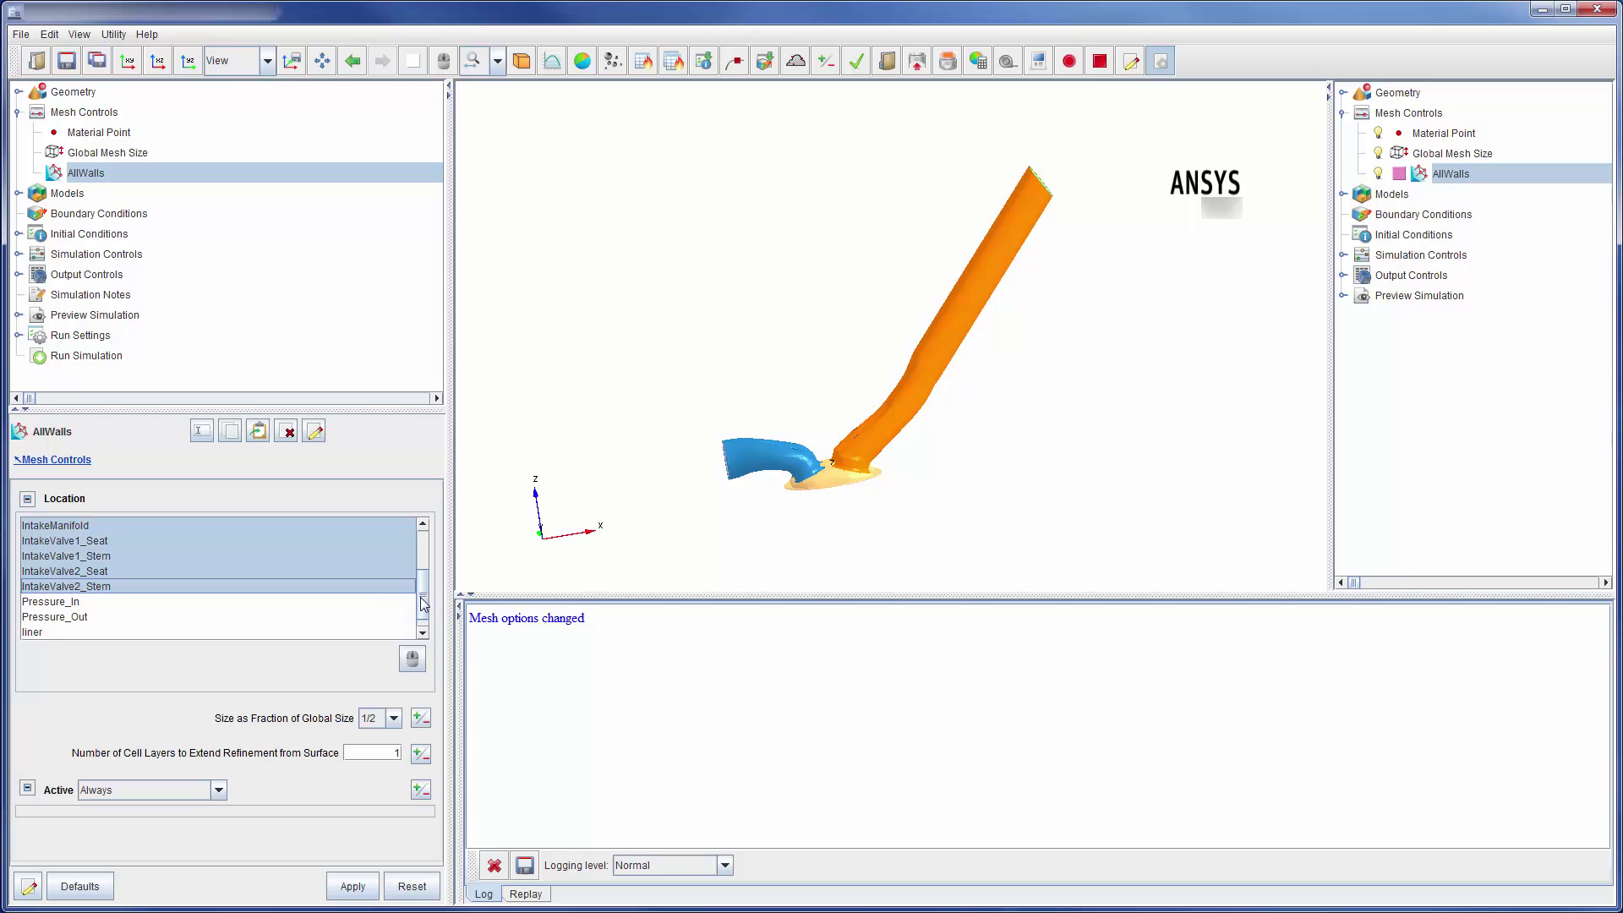
{"action": "scroll", "coordinate": [423, 603], "scroll_direction": "down", "scroll_amount": 1}
{"action": "left_click", "coordinate": [84, 615], "text": "ctrl"}
{"action": "left_click", "coordinate": [83, 631], "text": "ctrl"}
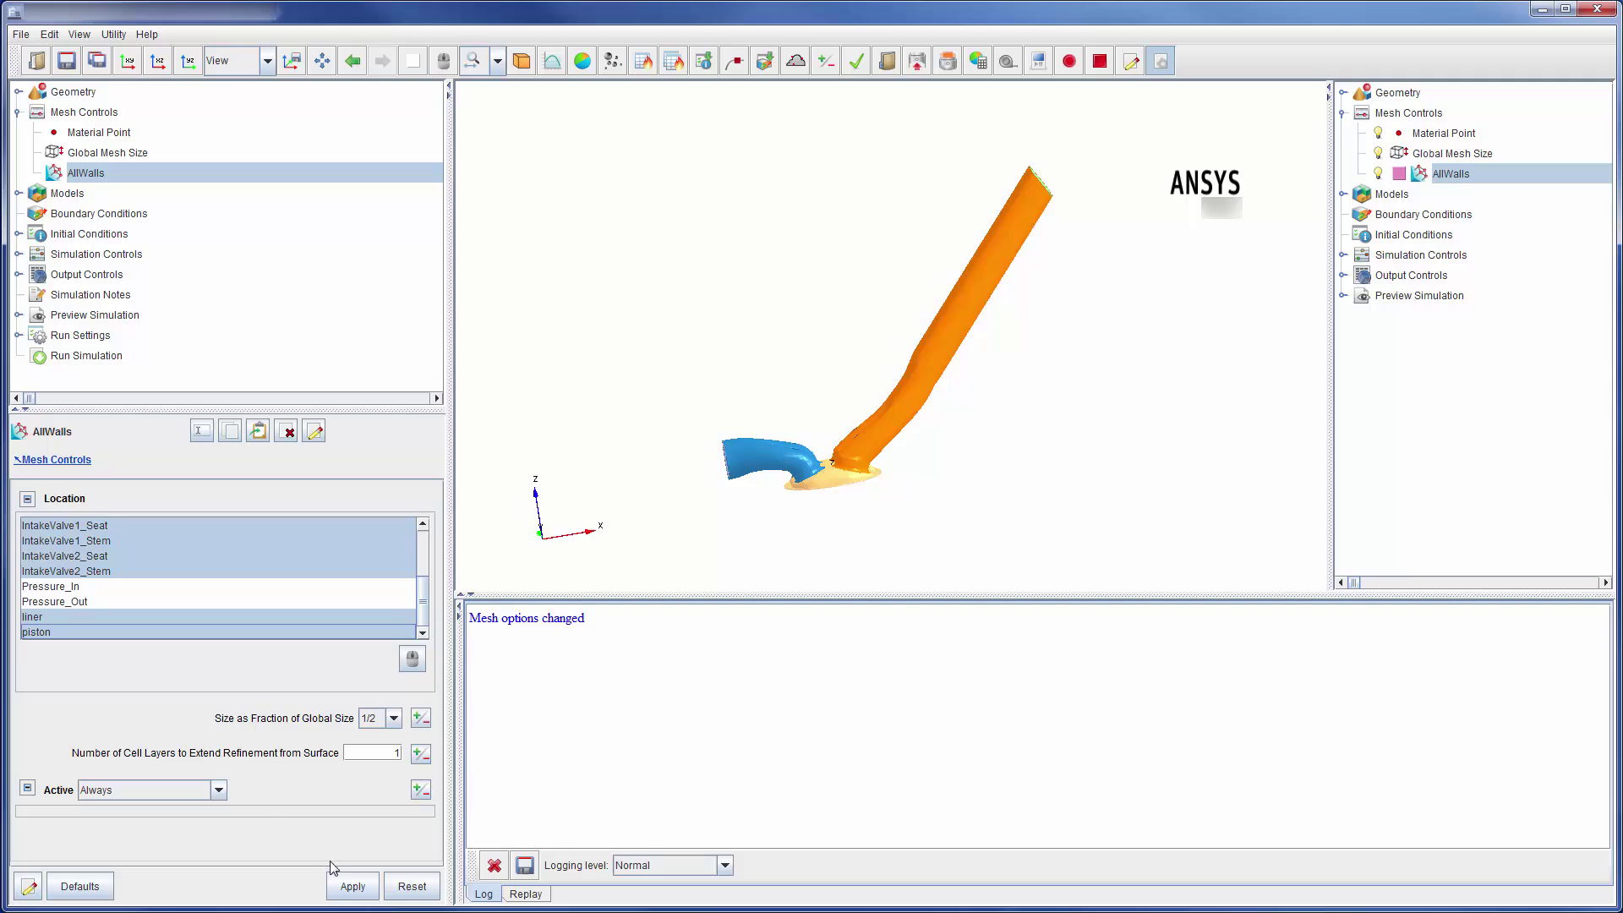
{"action": "left_click", "coordinate": [352, 887]}
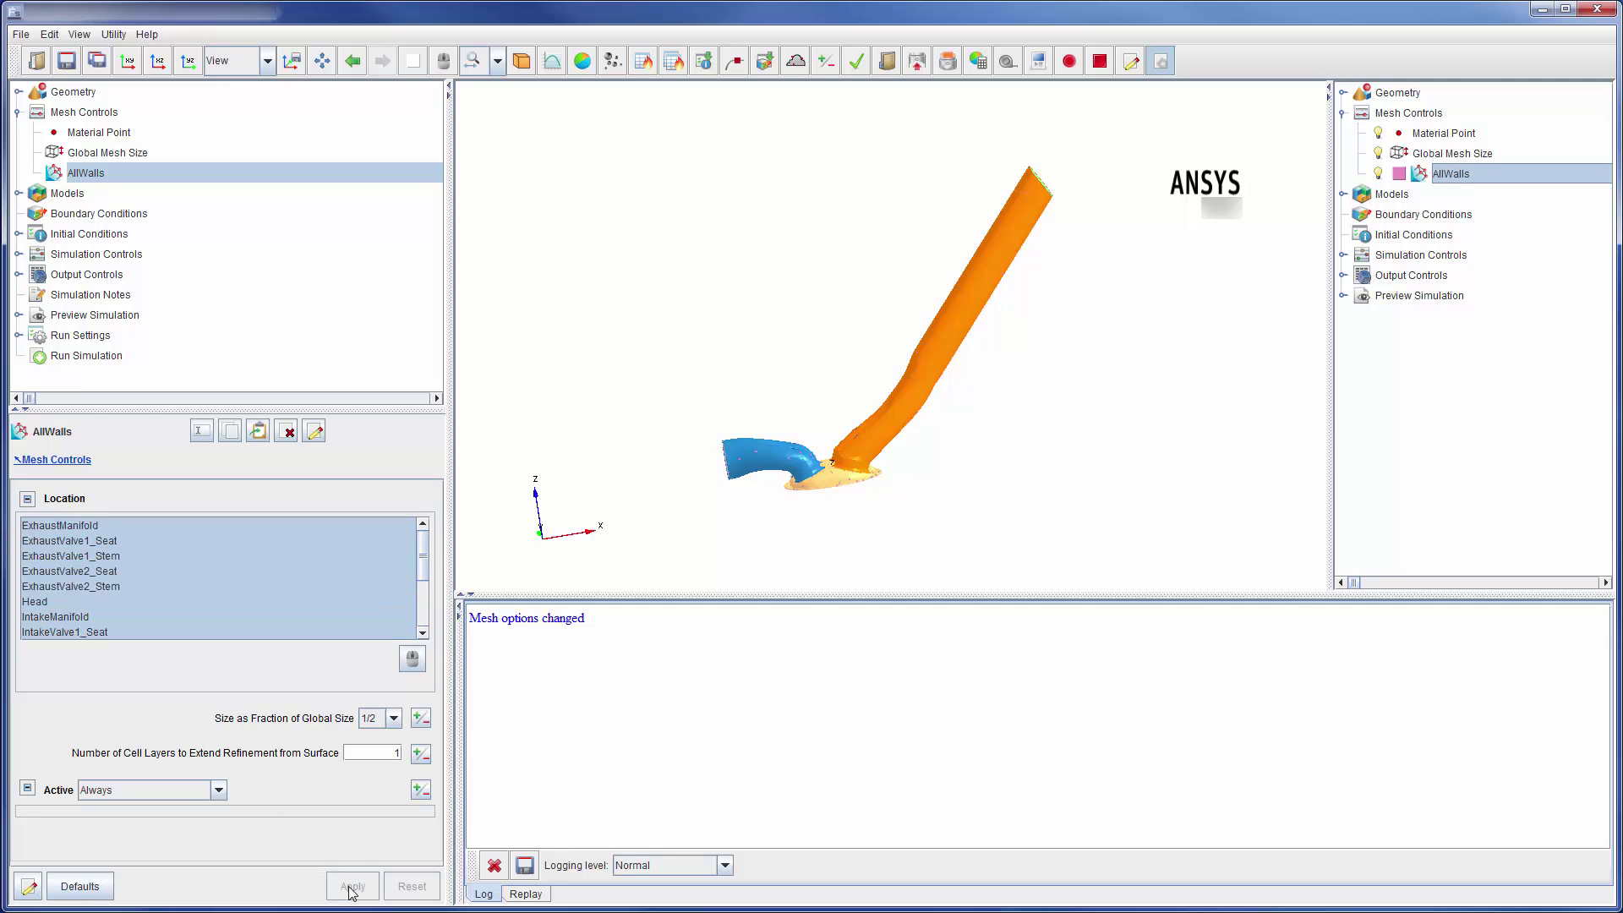
{"action": "left_click", "coordinate": [103, 118]}
Add OpenBoundaries refinement on Pressure_In and Pressure_Out with 2 cell layers, then view valves and piston
{"action": "left_click", "coordinate": [203, 431]}
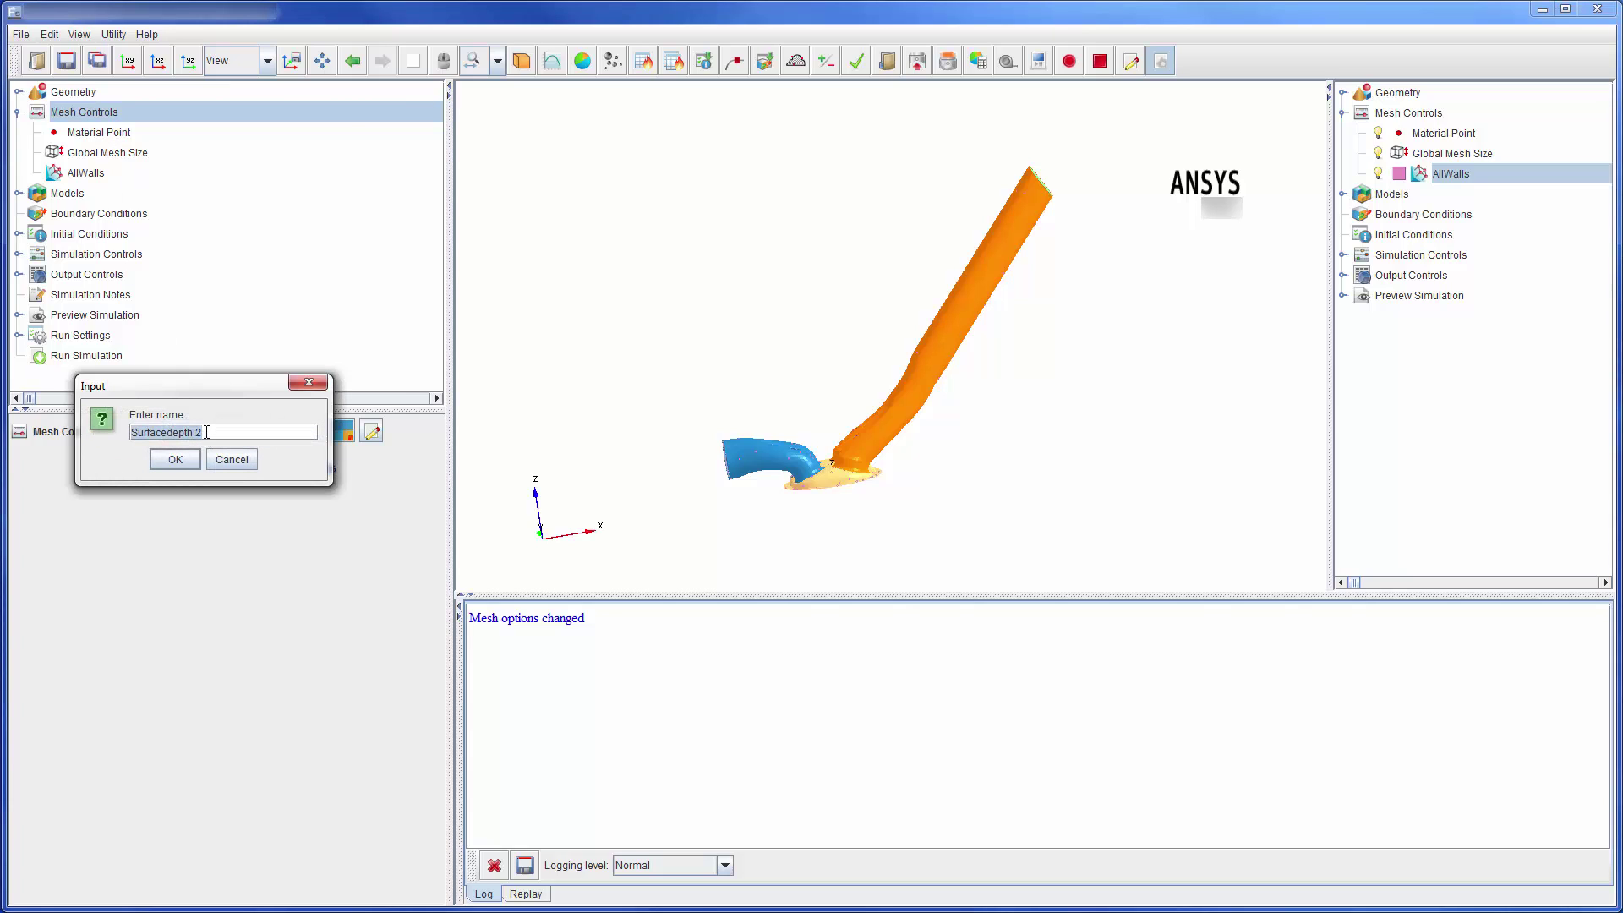
{"action": "type", "text": "OpenBoundaries"}
{"action": "left_click", "coordinate": [185, 464]}
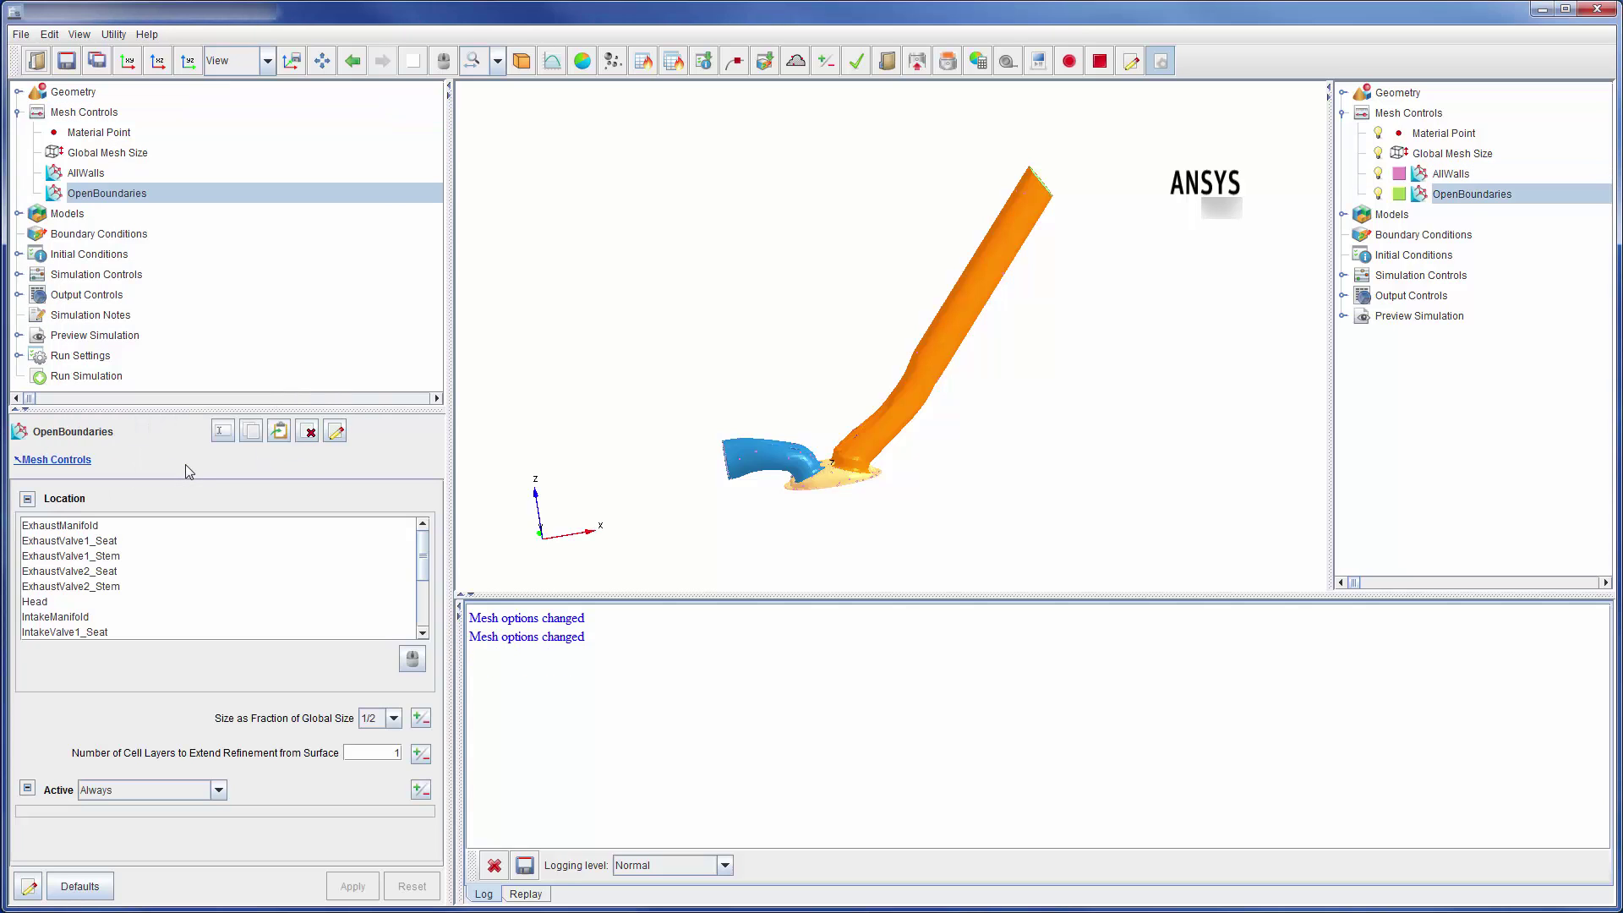
{"action": "left_click_drag", "start_coordinate": [422, 557], "coordinate": [422, 591]}
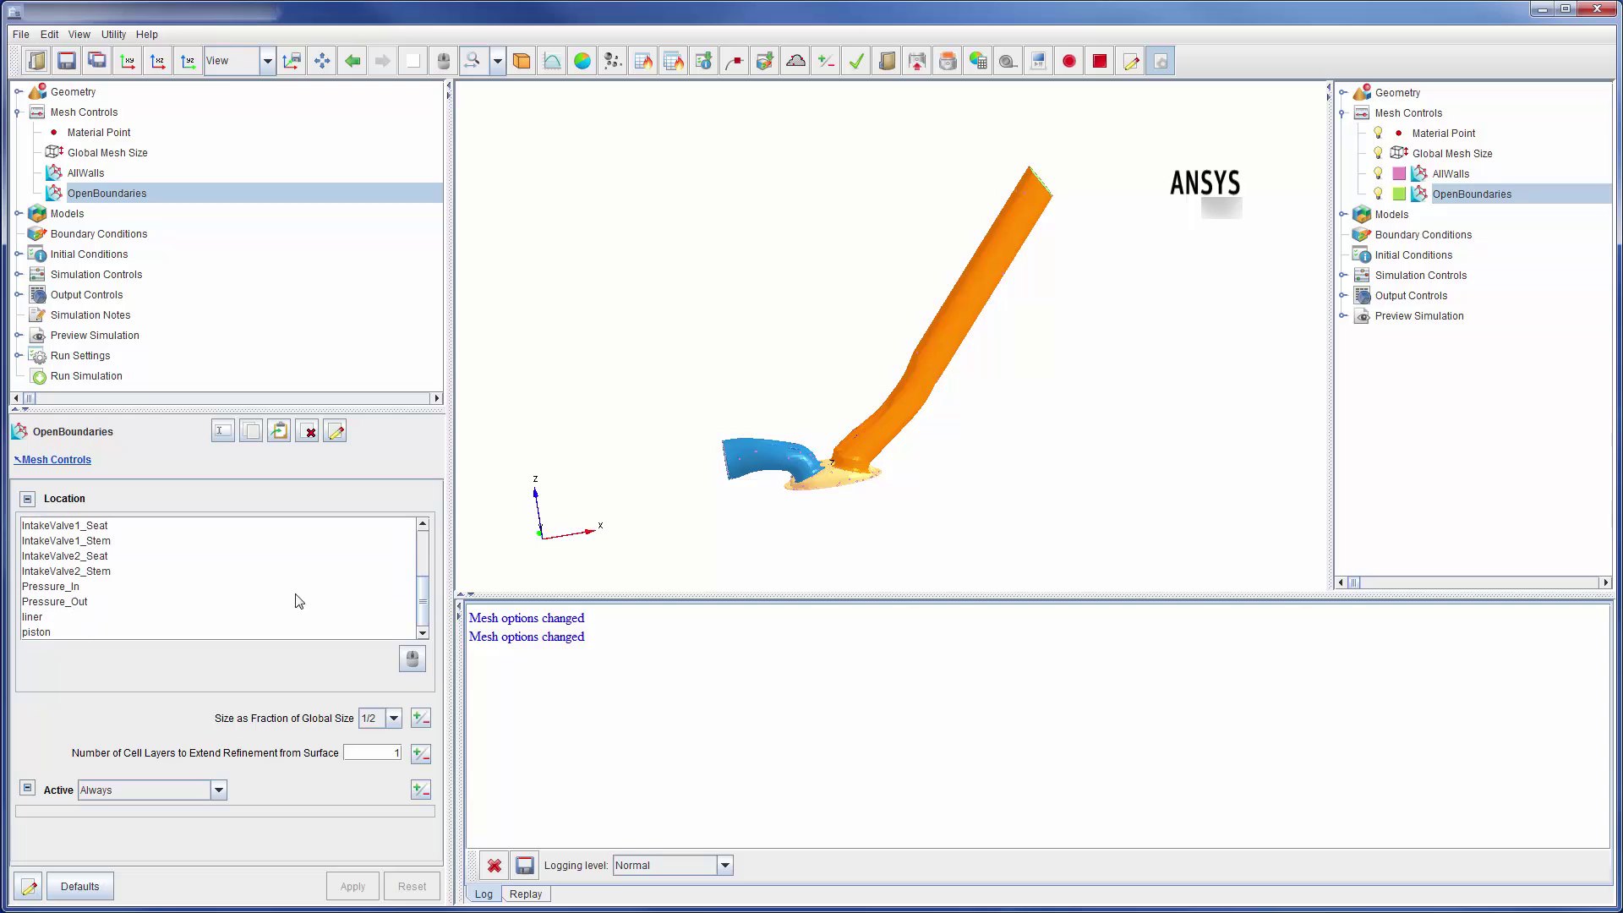
{"action": "left_click", "coordinate": [103, 586]}
{"action": "left_click_drag", "start_coordinate": [1043, 377], "coordinate": [963, 389]}
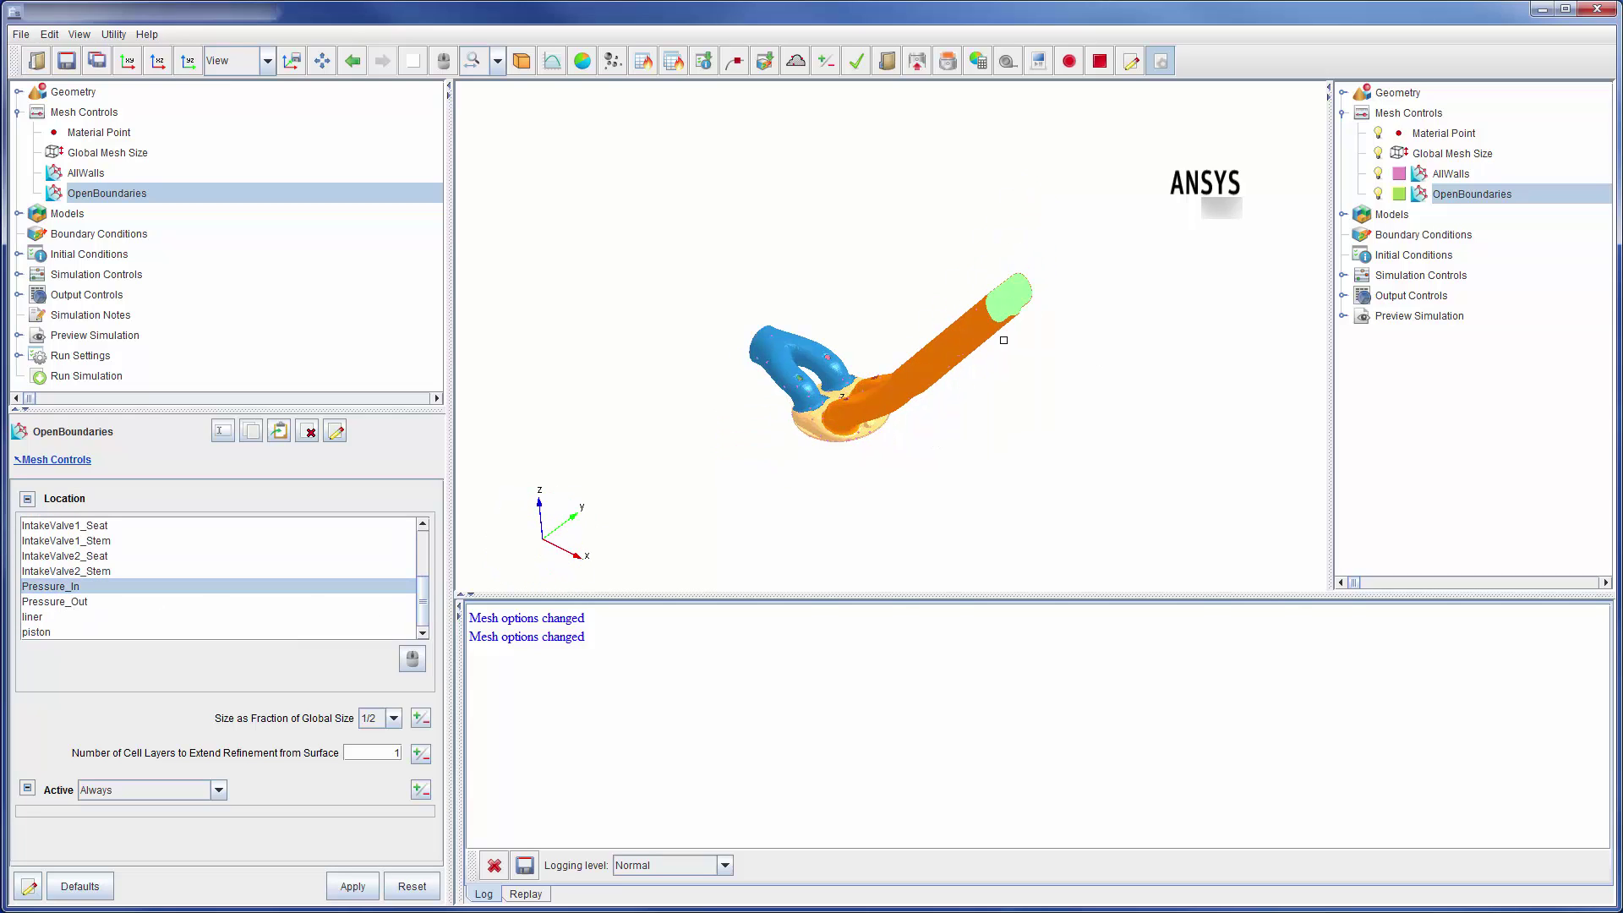
{"action": "left_click", "coordinate": [352, 600], "text": "ctrl"}
{"action": "left_click_drag", "start_coordinate": [833, 427], "coordinate": [959, 411]}
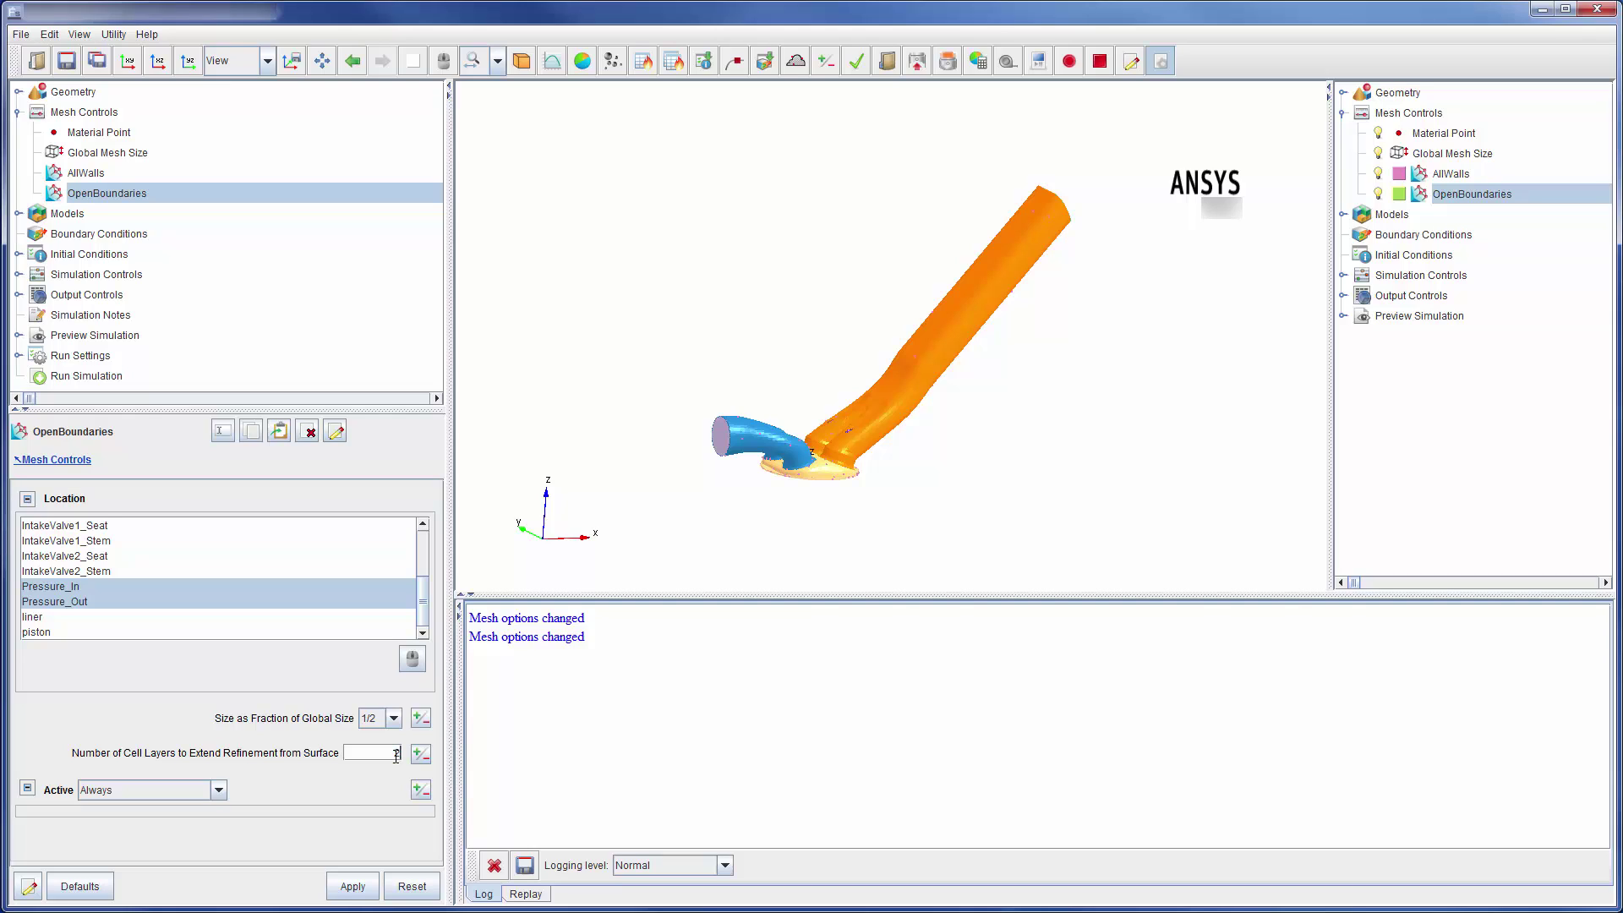
{"action": "left_click", "coordinate": [355, 886]}
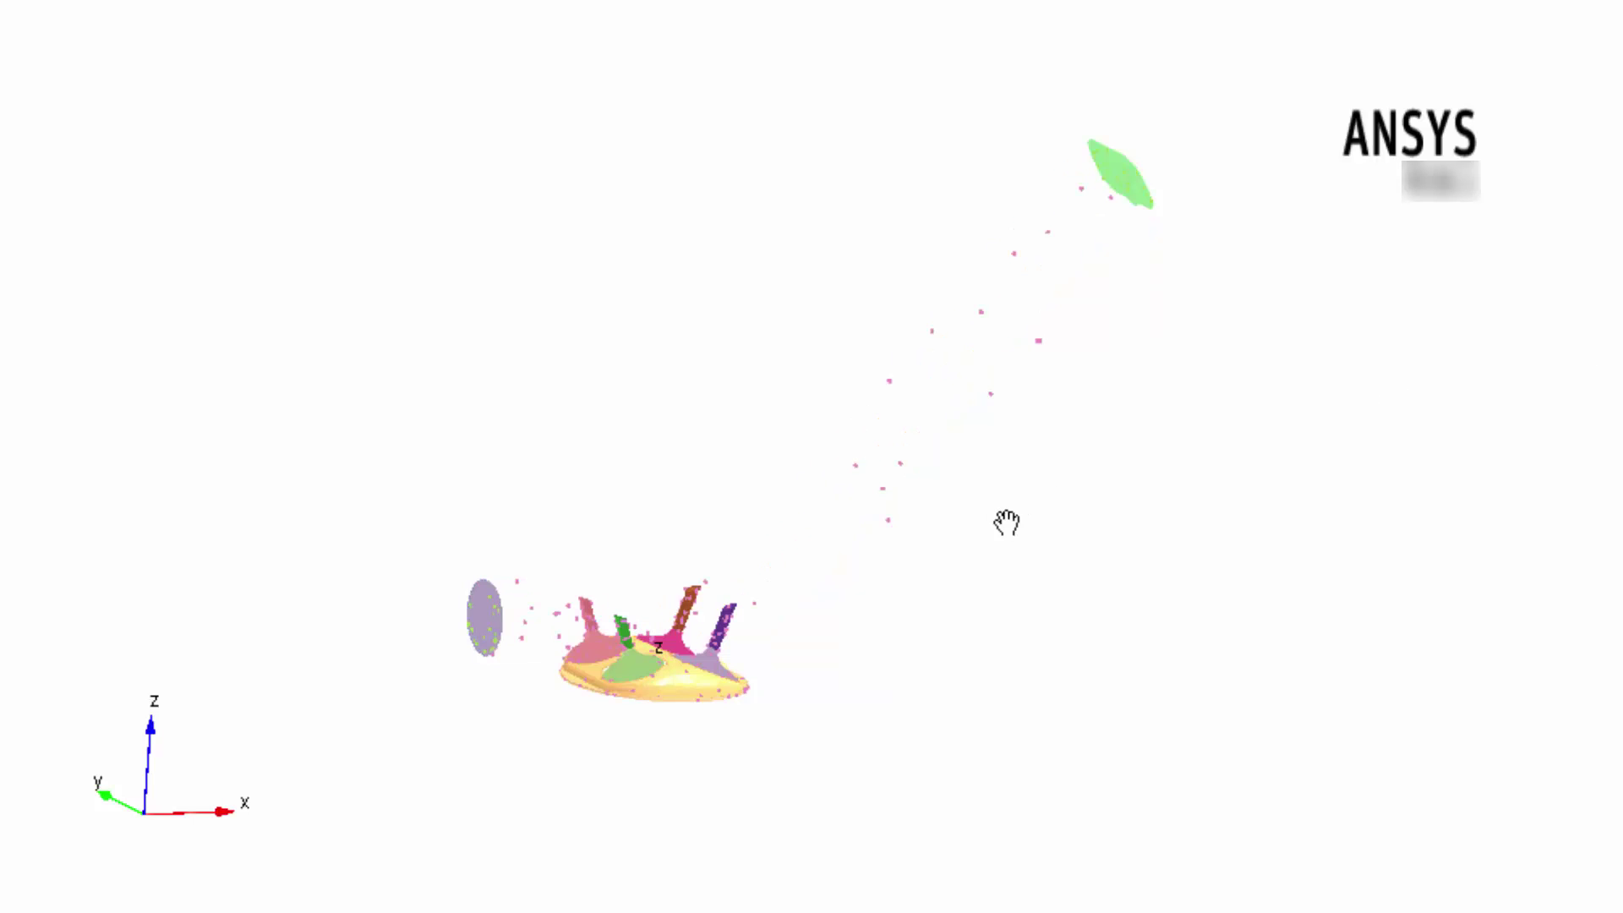
{"action": "left_click_drag", "start_coordinate": [1050, 529], "coordinate": [882, 544]}
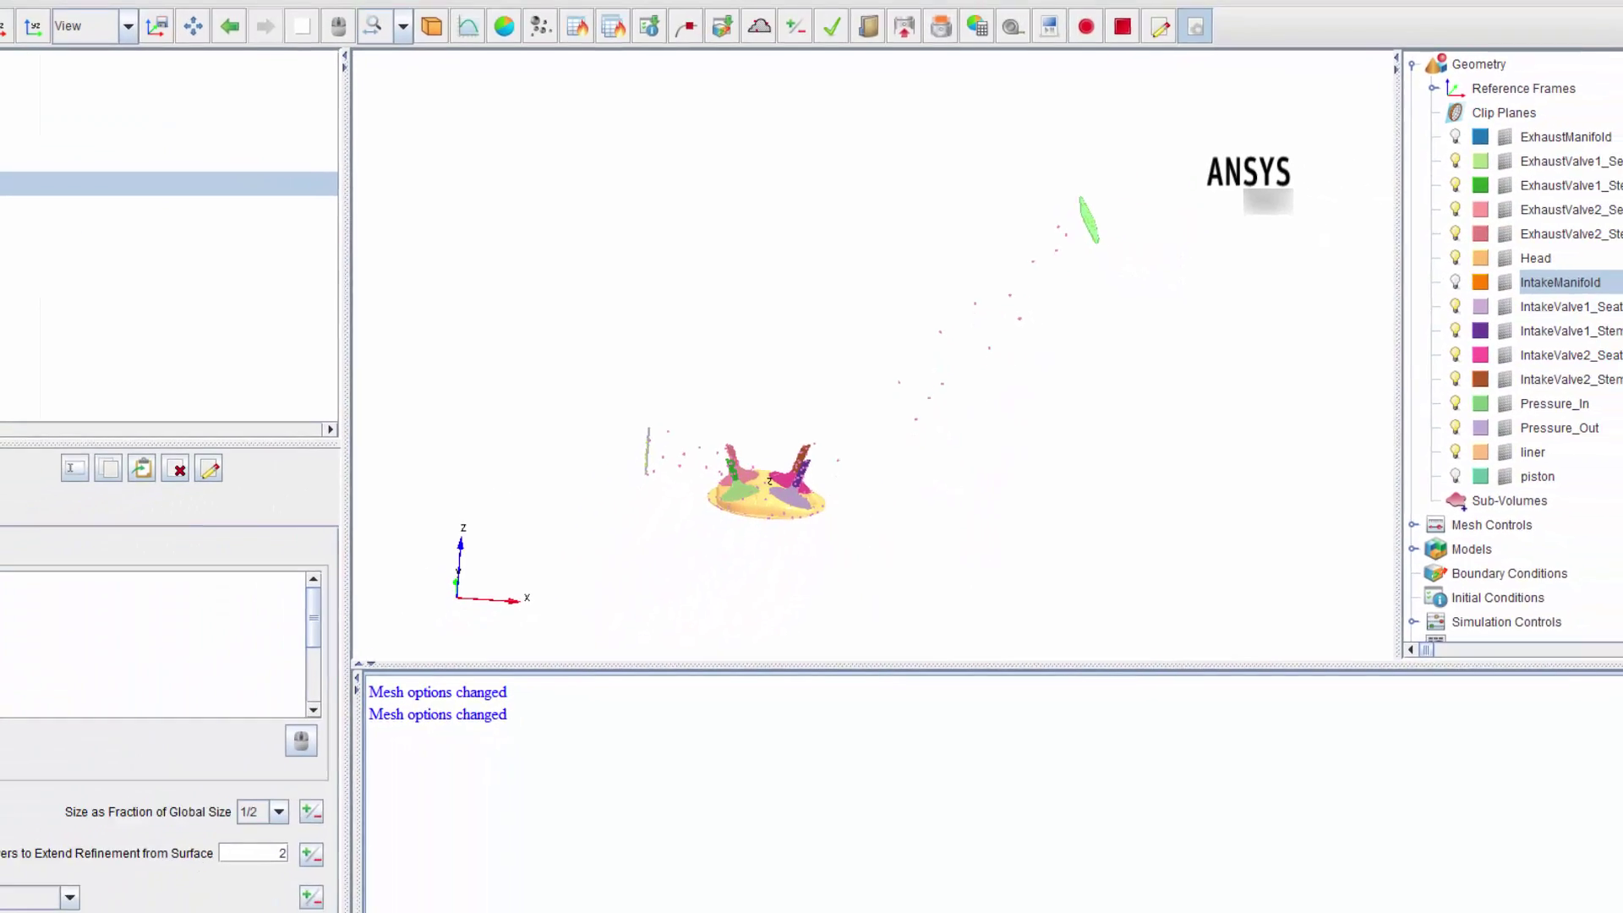
{"action": "left_click", "coordinate": [108, 113]}
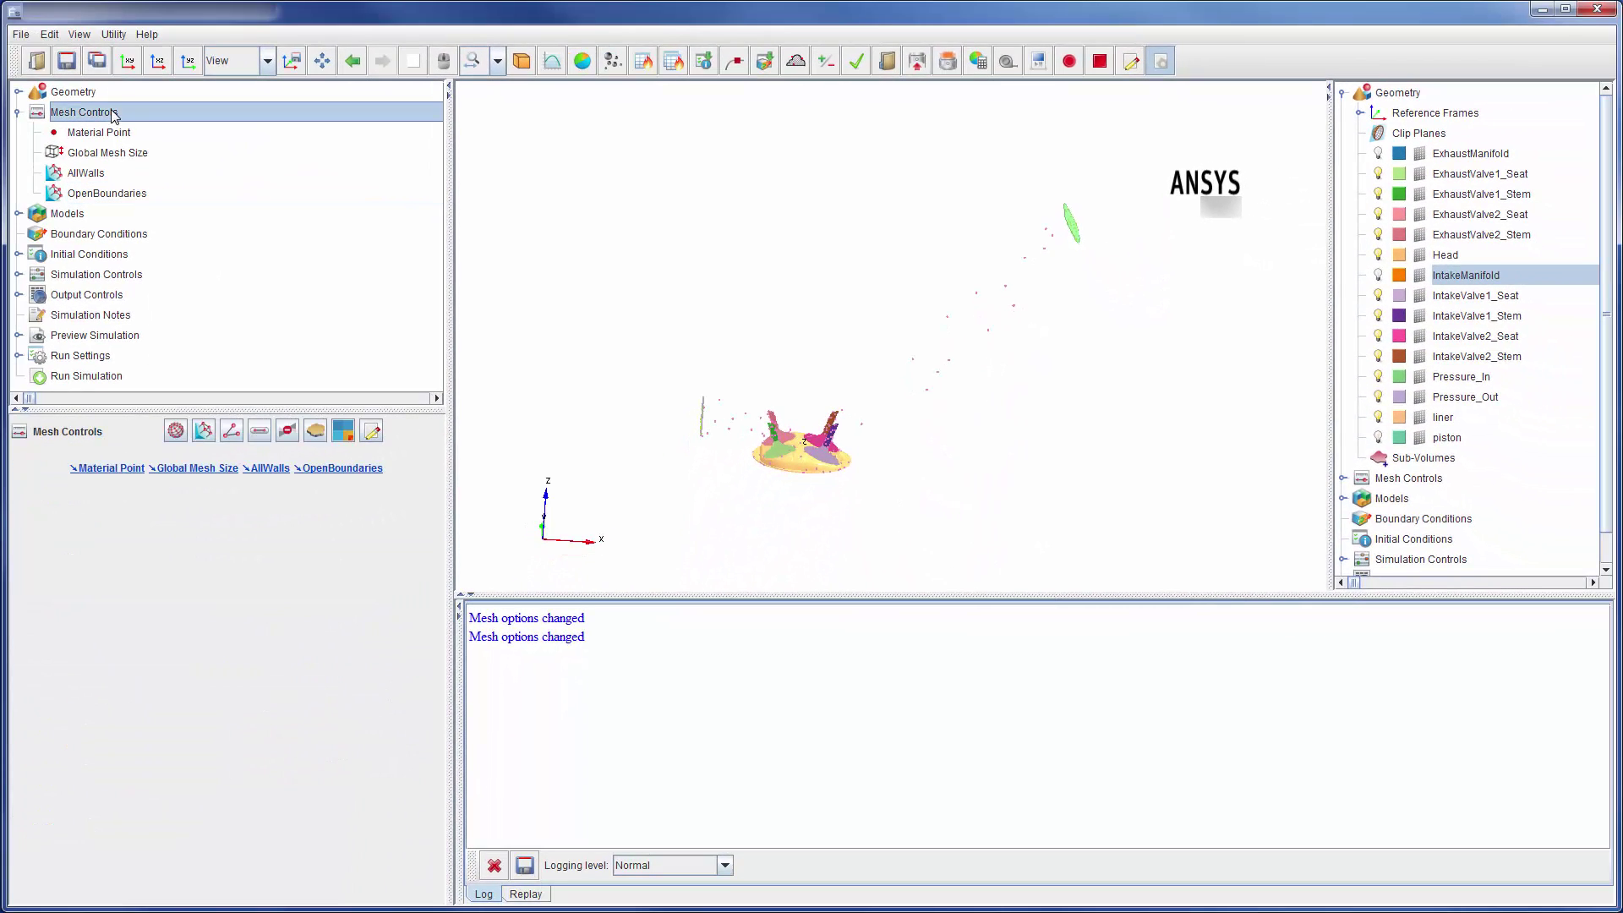
Add a ValveStems refinement on both exhaust and both intake valve stems
{"action": "left_click", "coordinate": [207, 430]}
{"action": "type", "text": "ValveStems"}
{"action": "key", "text": "Return"}
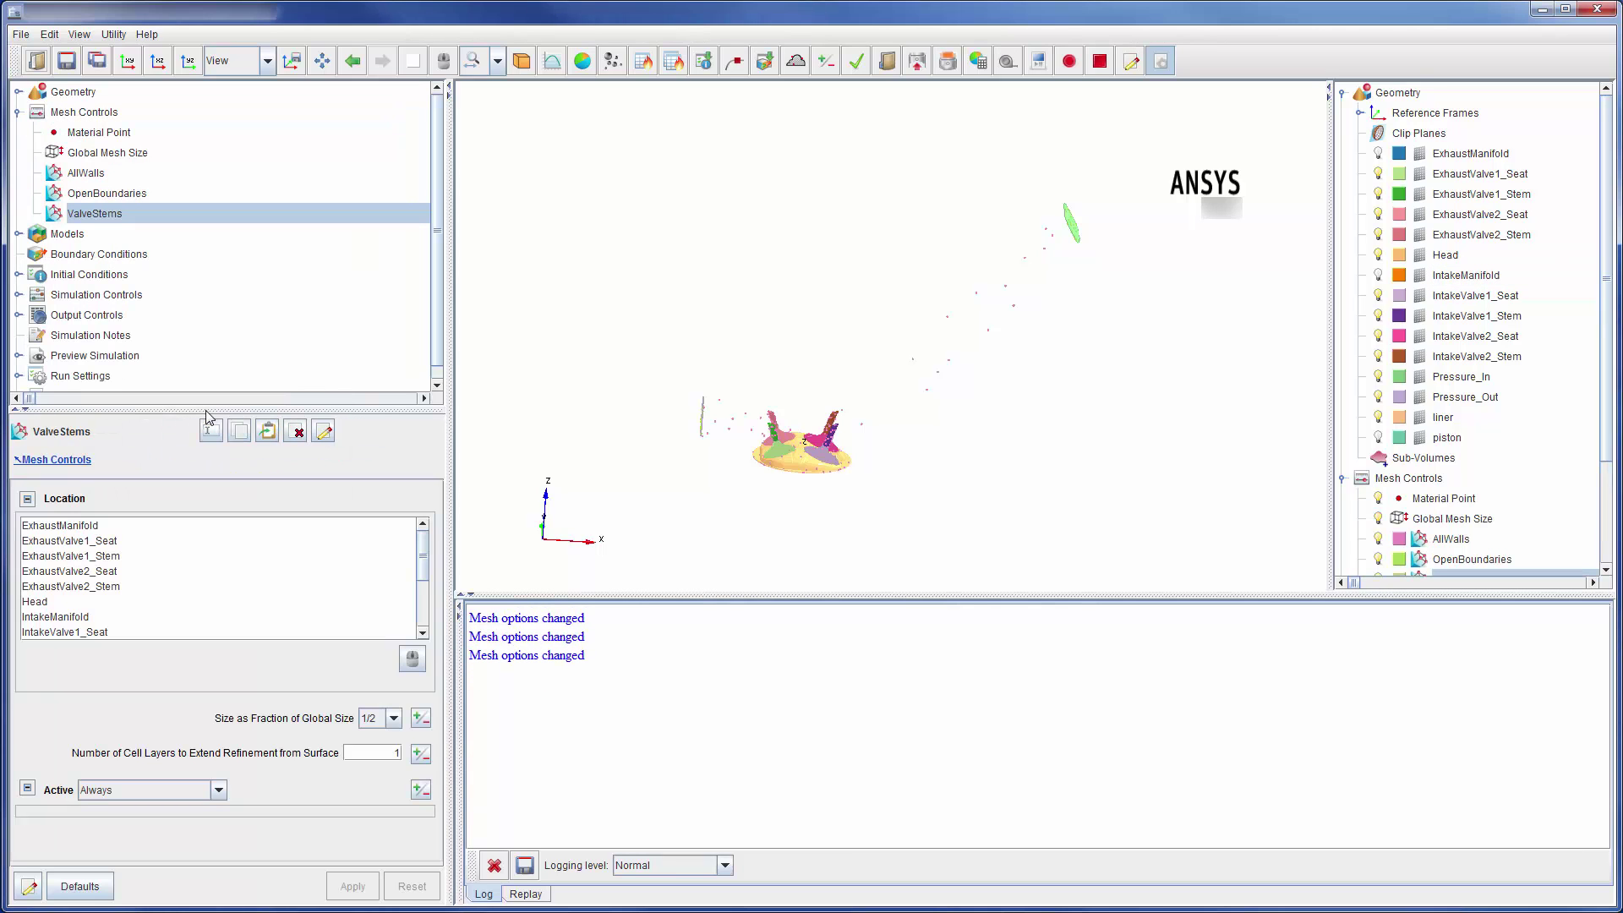
{"action": "left_click", "coordinate": [123, 557]}
{"action": "left_click", "coordinate": [123, 587], "text": "ctrl"}
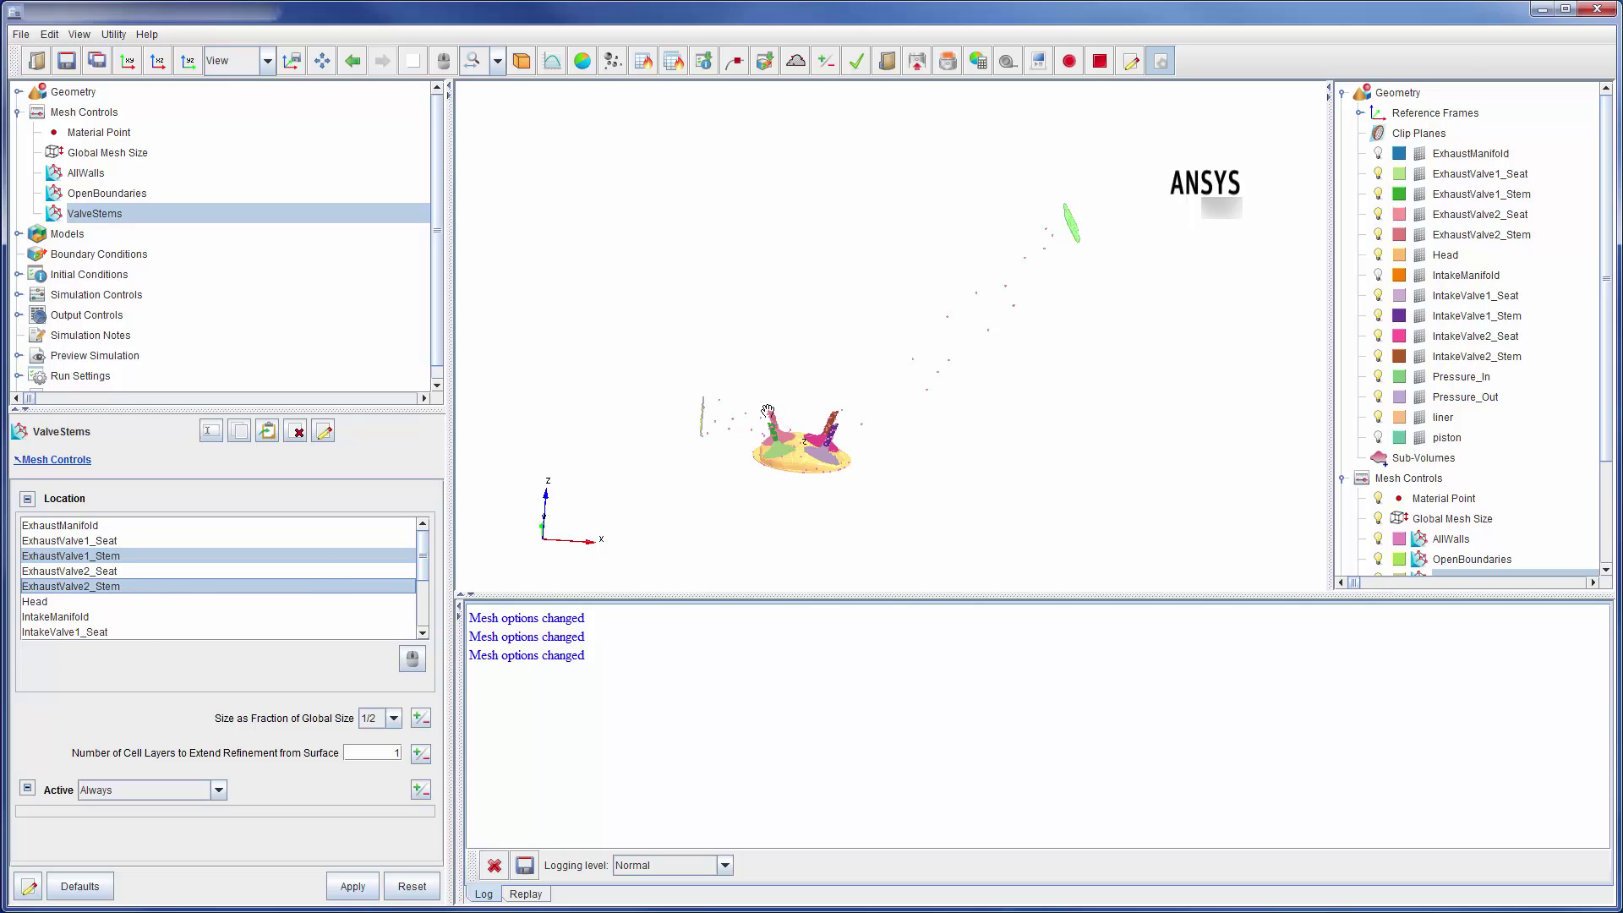
{"action": "scroll", "coordinate": [426, 578], "scroll_direction": "down", "scroll_amount": 3}
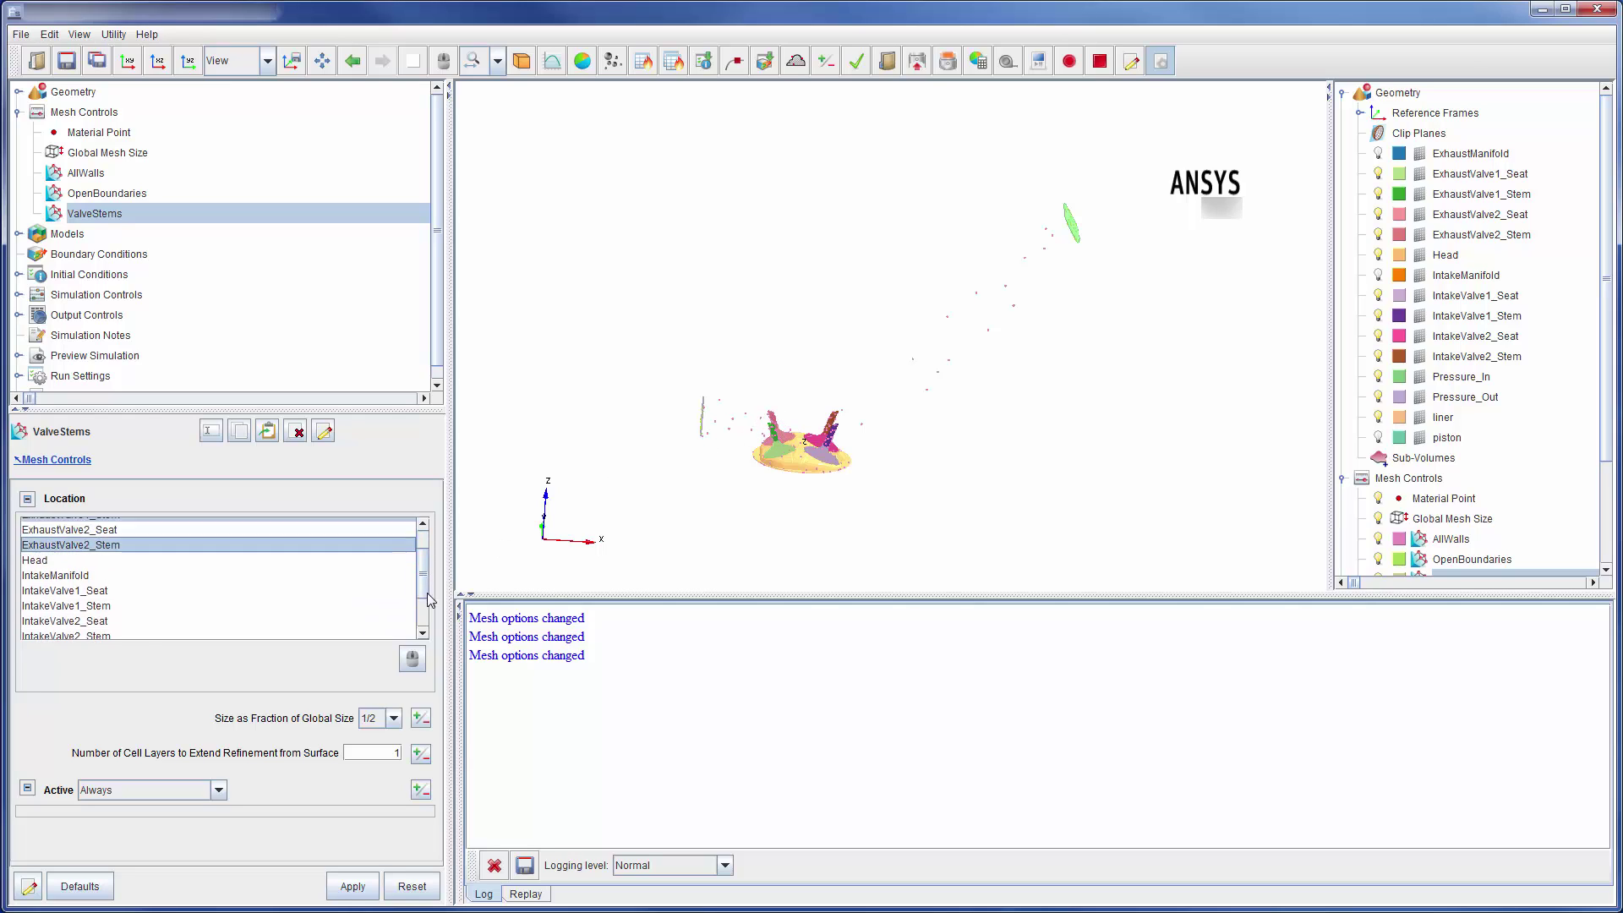
{"action": "left_click", "coordinate": [99, 548], "text": "ctrl"}
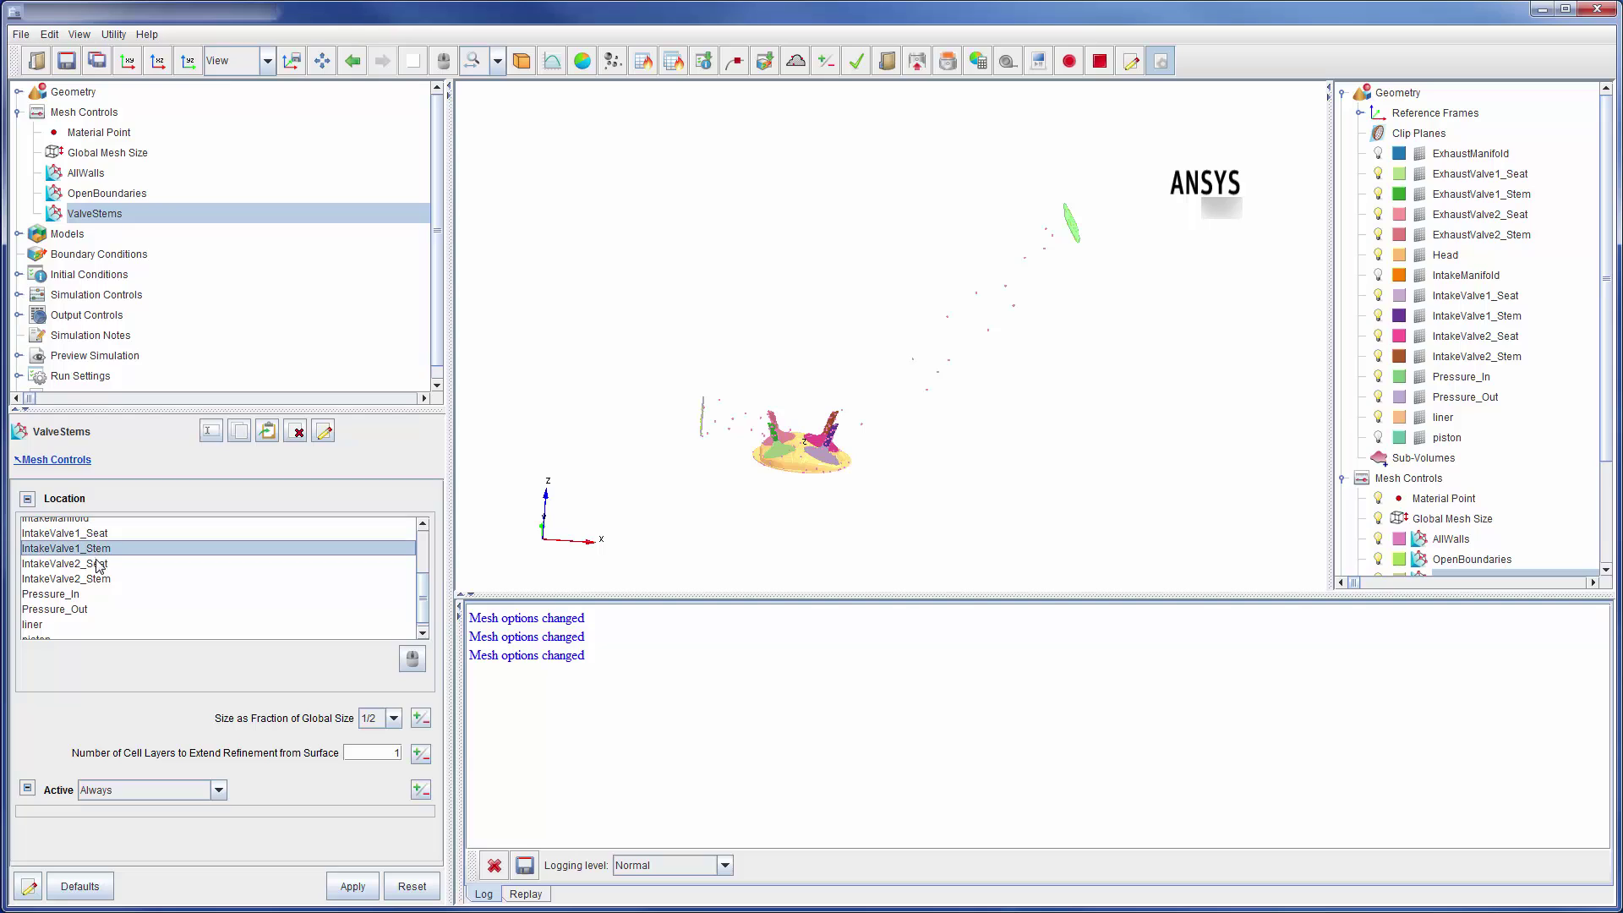
{"action": "left_click", "coordinate": [99, 579], "text": "ctrl"}
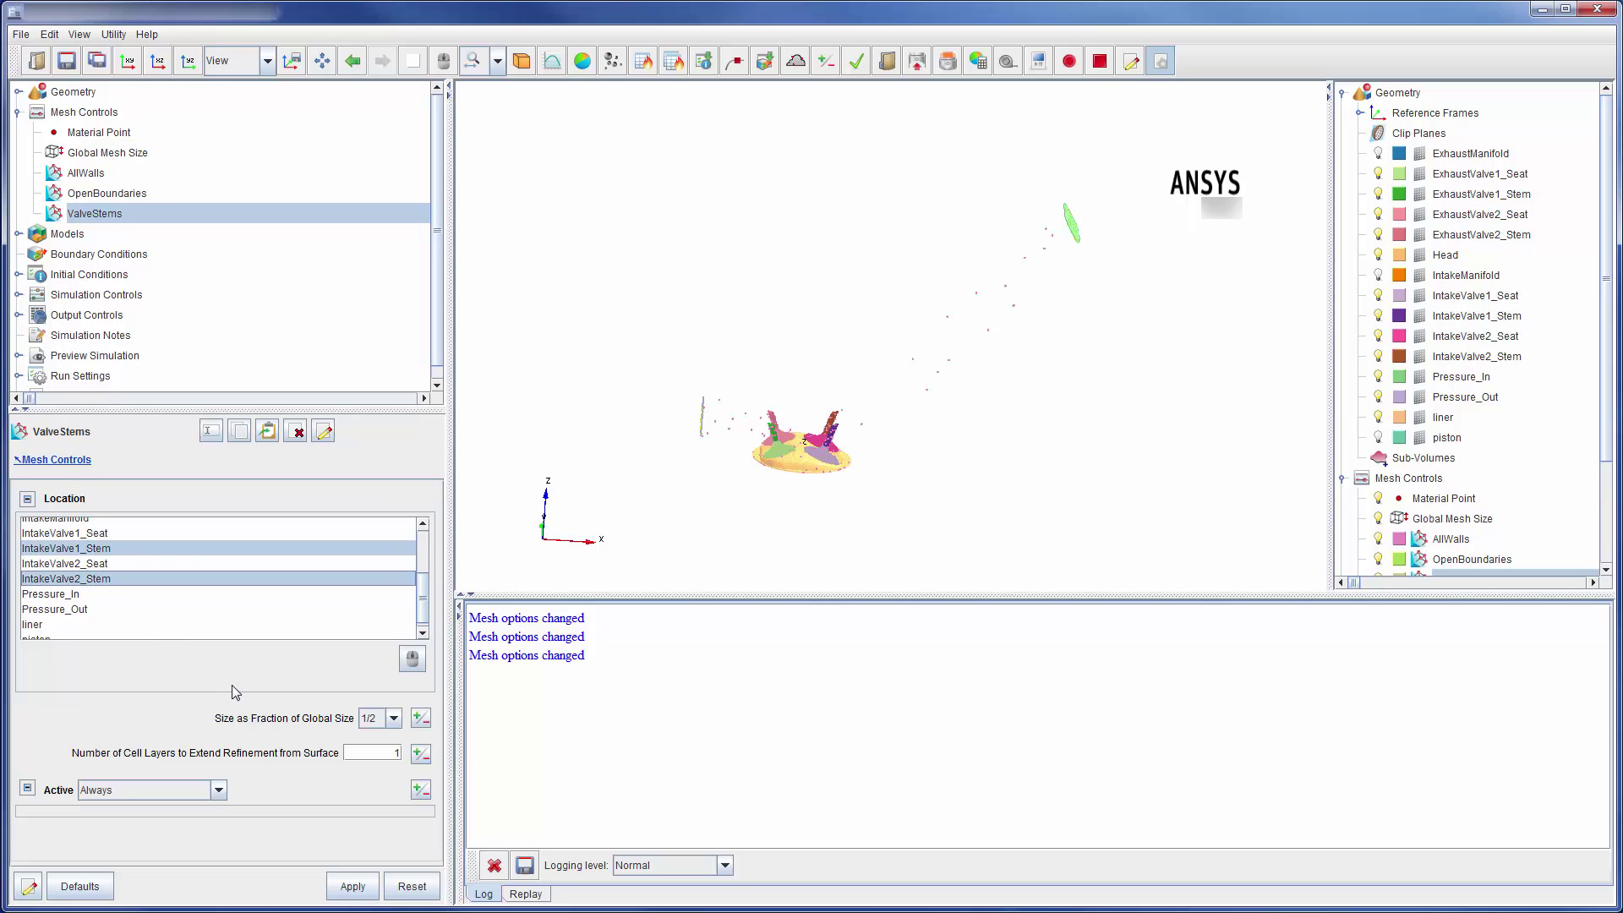
{"action": "left_click", "coordinate": [396, 753]}
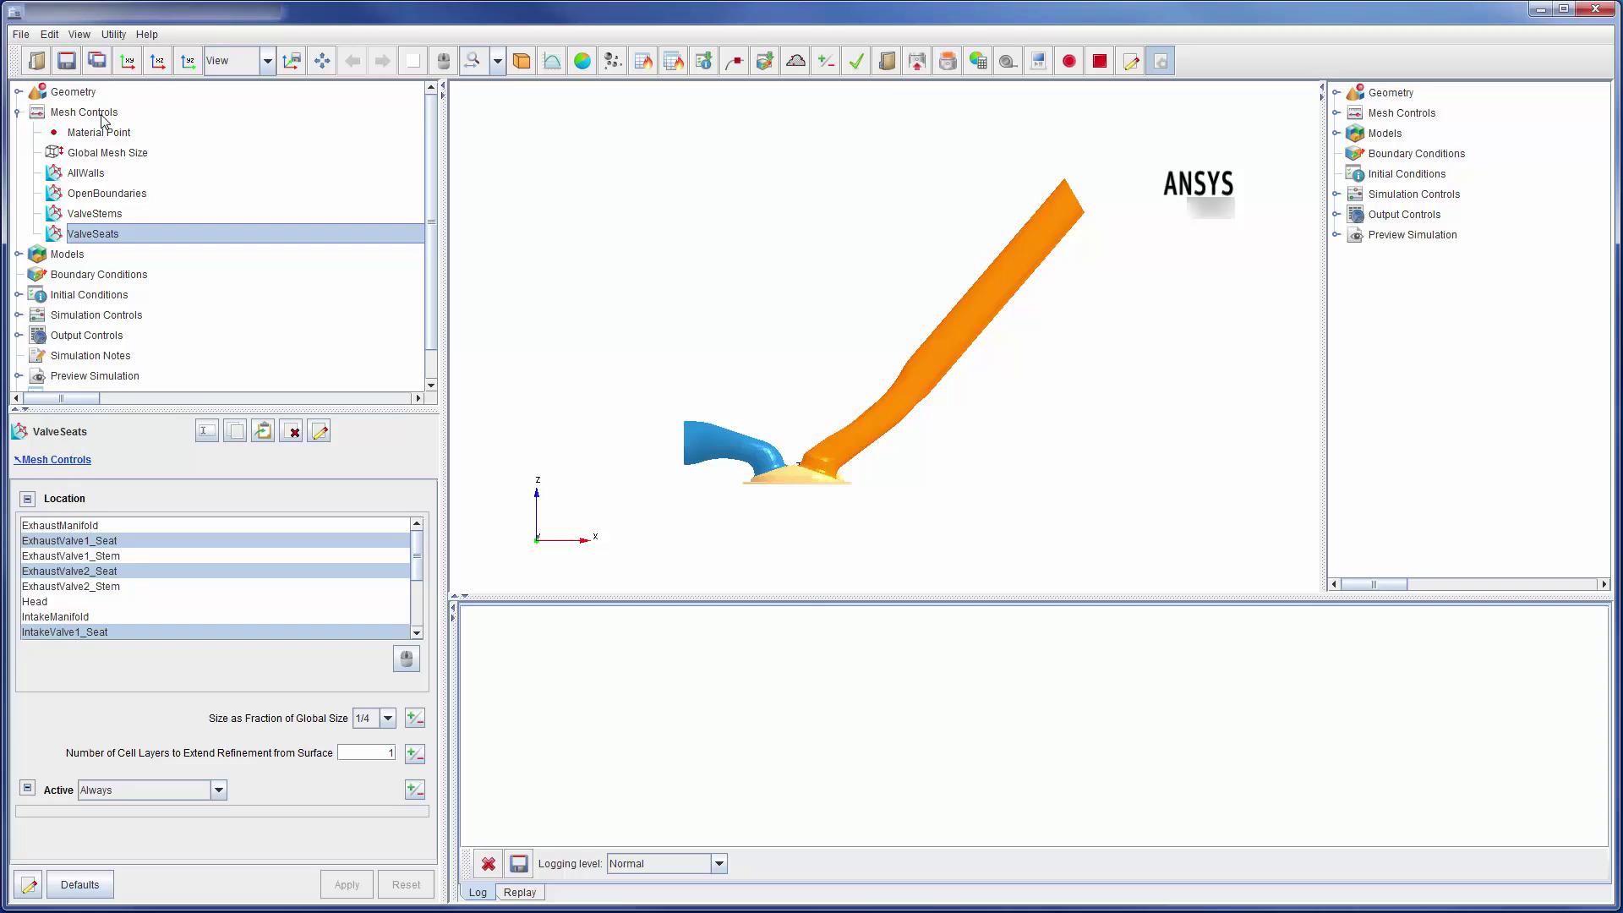
Create a new surface refinement named Squish1
{"action": "left_click", "coordinate": [100, 116]}
{"action": "left_click", "coordinate": [200, 430]}
{"action": "type", "text": "Squish1"}
{"action": "key", "text": "Return"}
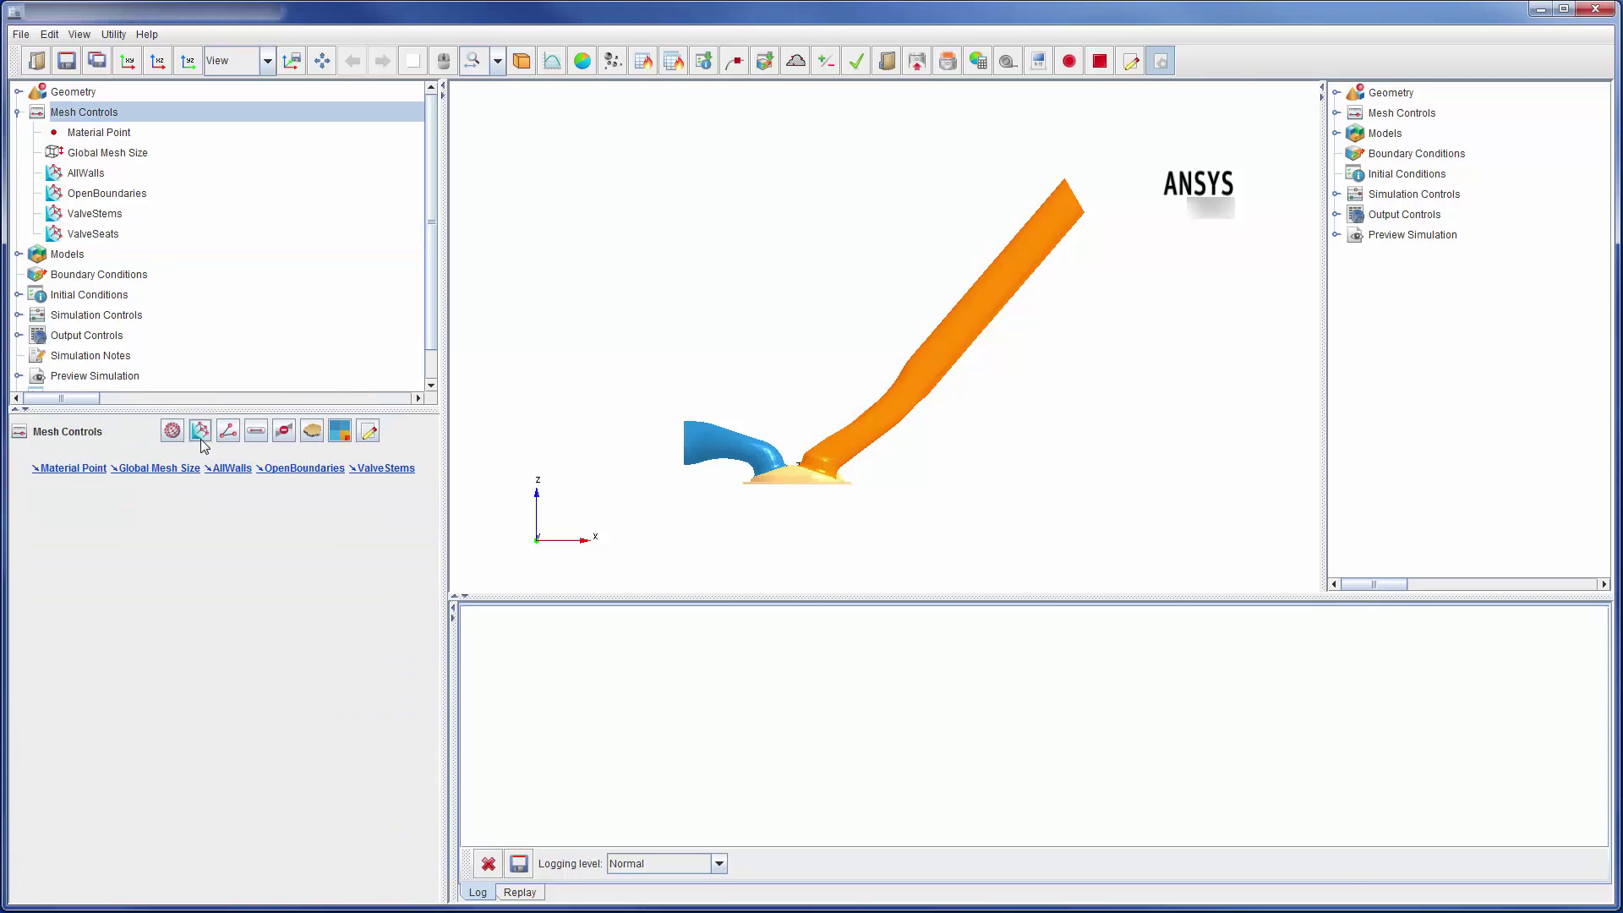
Select all four valve seats, the liner and the piston as Squish1 locations
{"action": "left_click", "coordinate": [118, 540]}
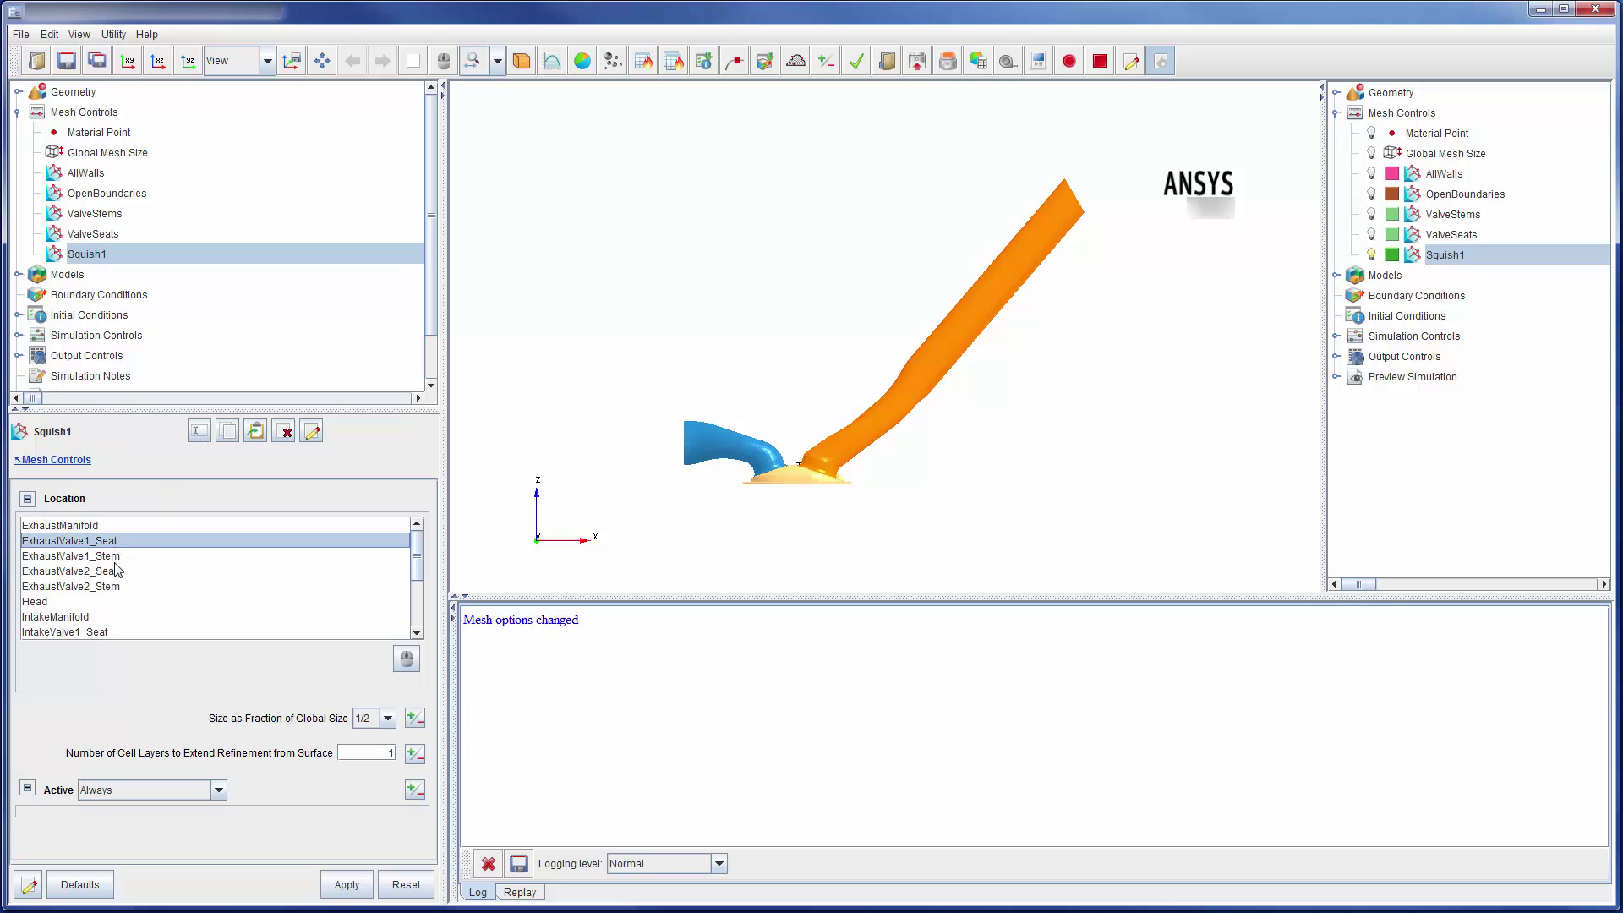
{"action": "left_click", "coordinate": [117, 571], "text": "ctrl"}
{"action": "left_click", "coordinate": [110, 632], "text": "ctrl"}
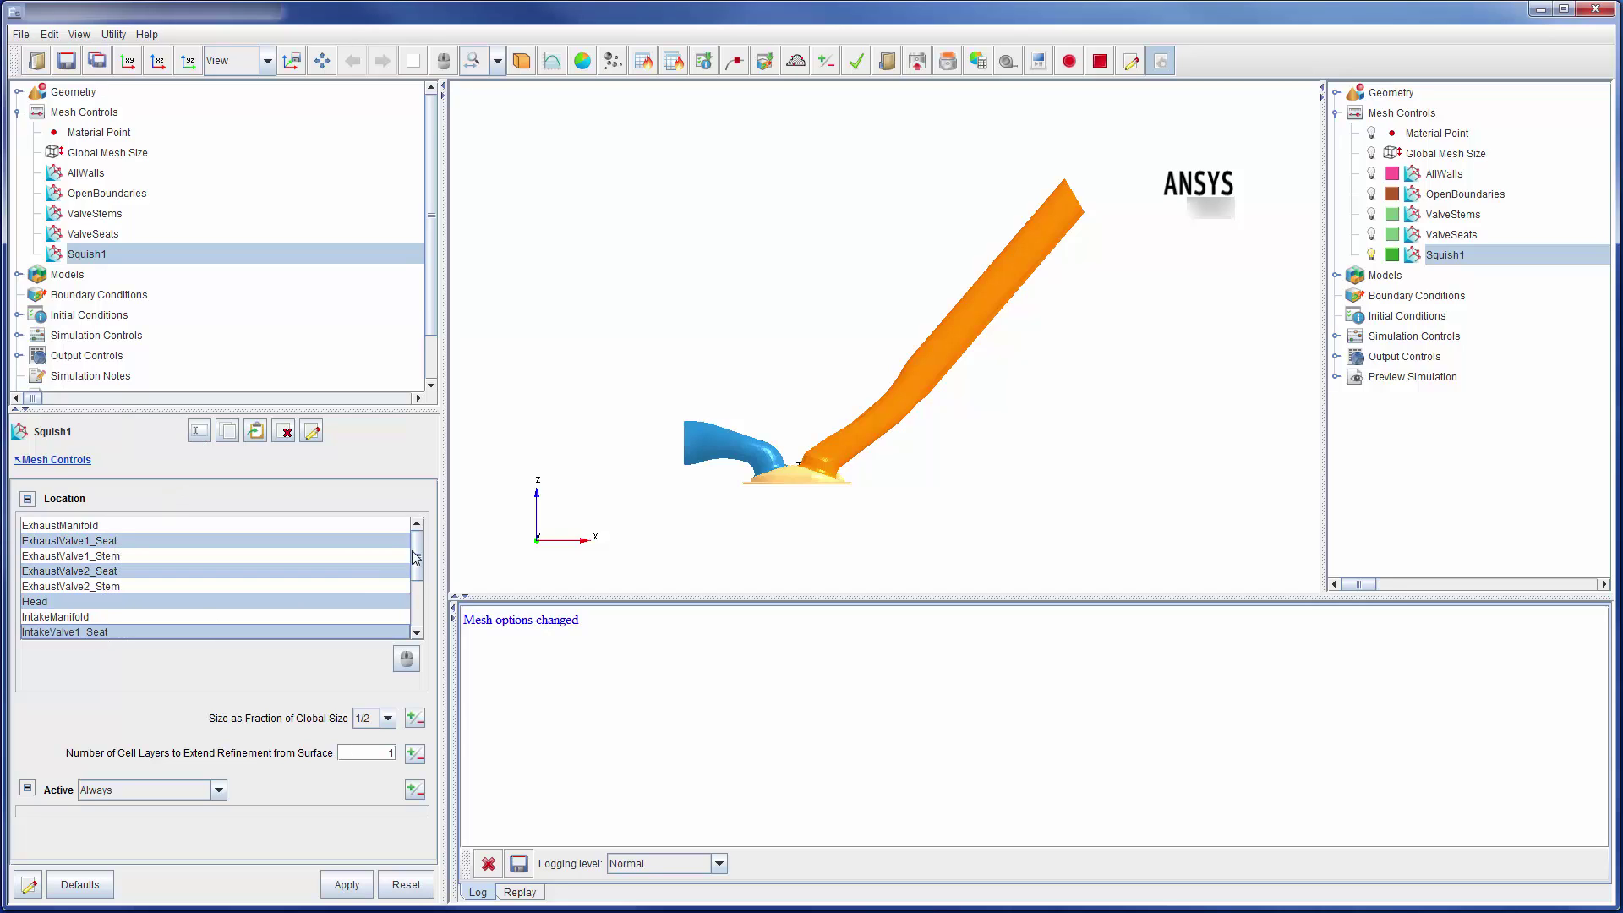
{"action": "left_click_drag", "start_coordinate": [417, 559], "coordinate": [418, 617]}
{"action": "left_click", "coordinate": [108, 556], "text": "ctrl"}
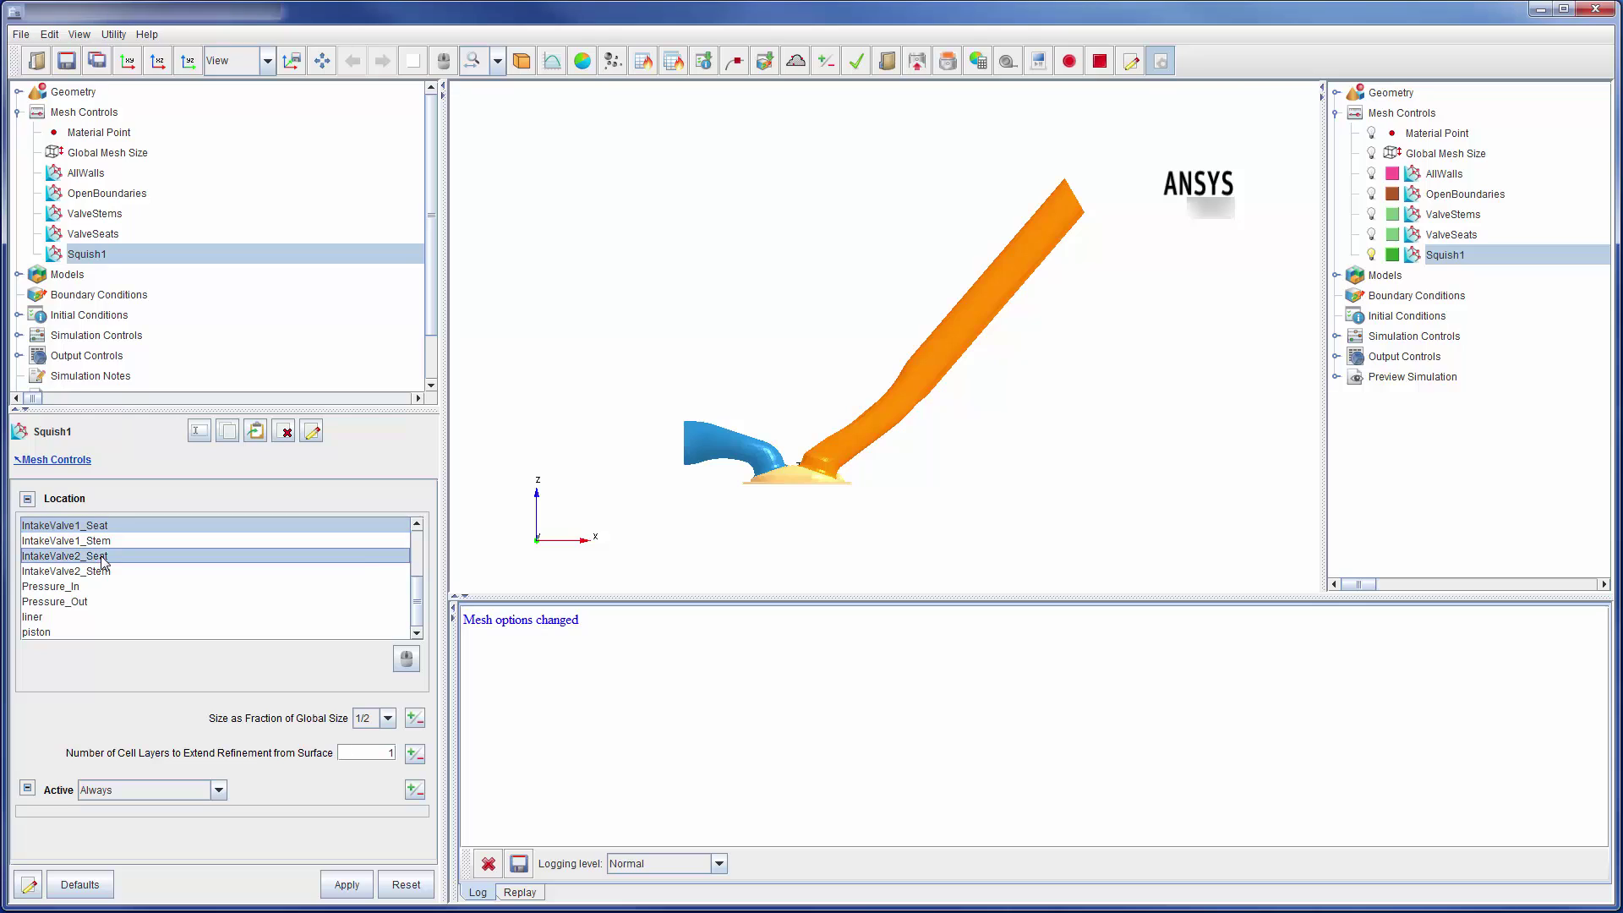
{"action": "left_click", "coordinate": [52, 619], "text": "ctrl"}
{"action": "left_click", "coordinate": [52, 631], "text": "ctrl"}
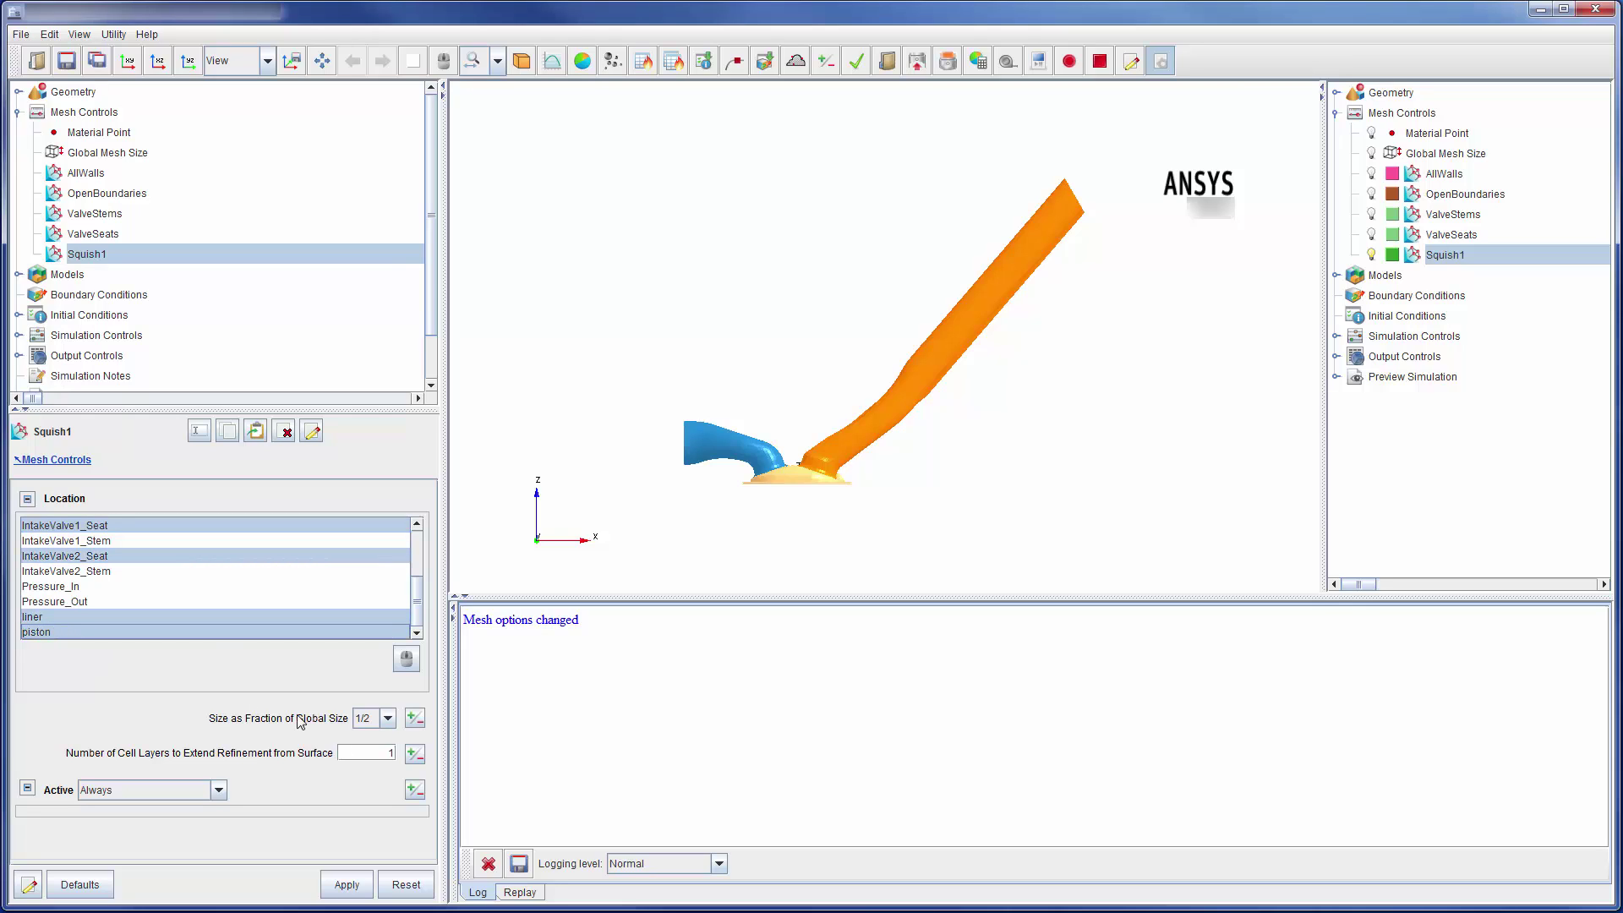
Give Squish1 1/4 size, active between 340 and 380 degrees crank angle
{"action": "left_click", "coordinate": [388, 718]}
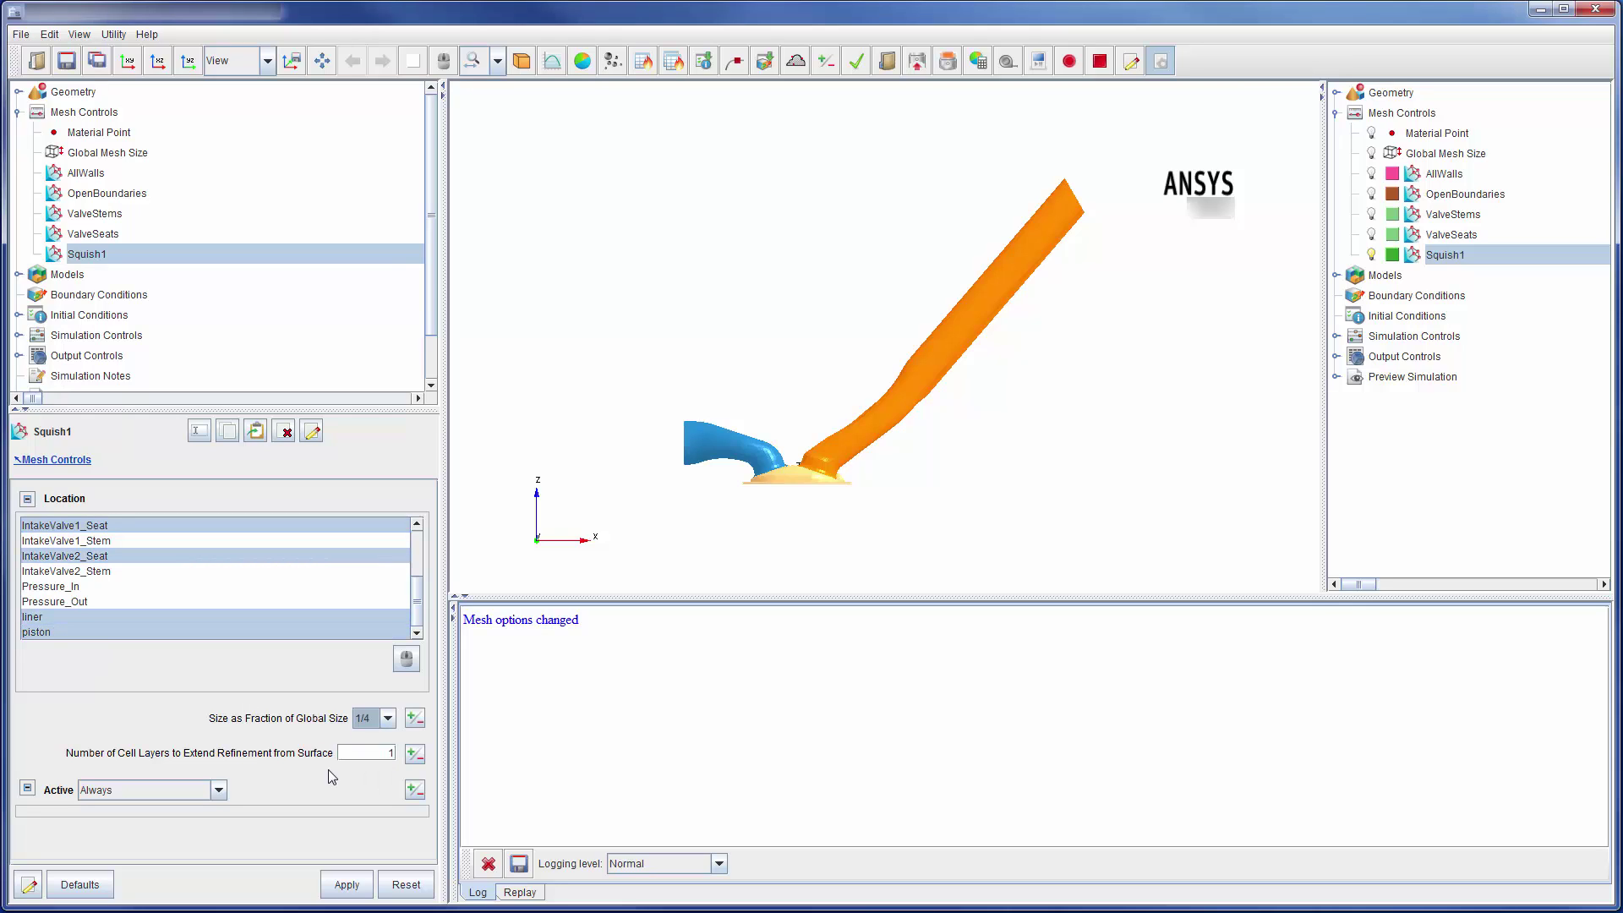
{"action": "left_click", "coordinate": [218, 790]}
{"action": "left_click", "coordinate": [206, 834]}
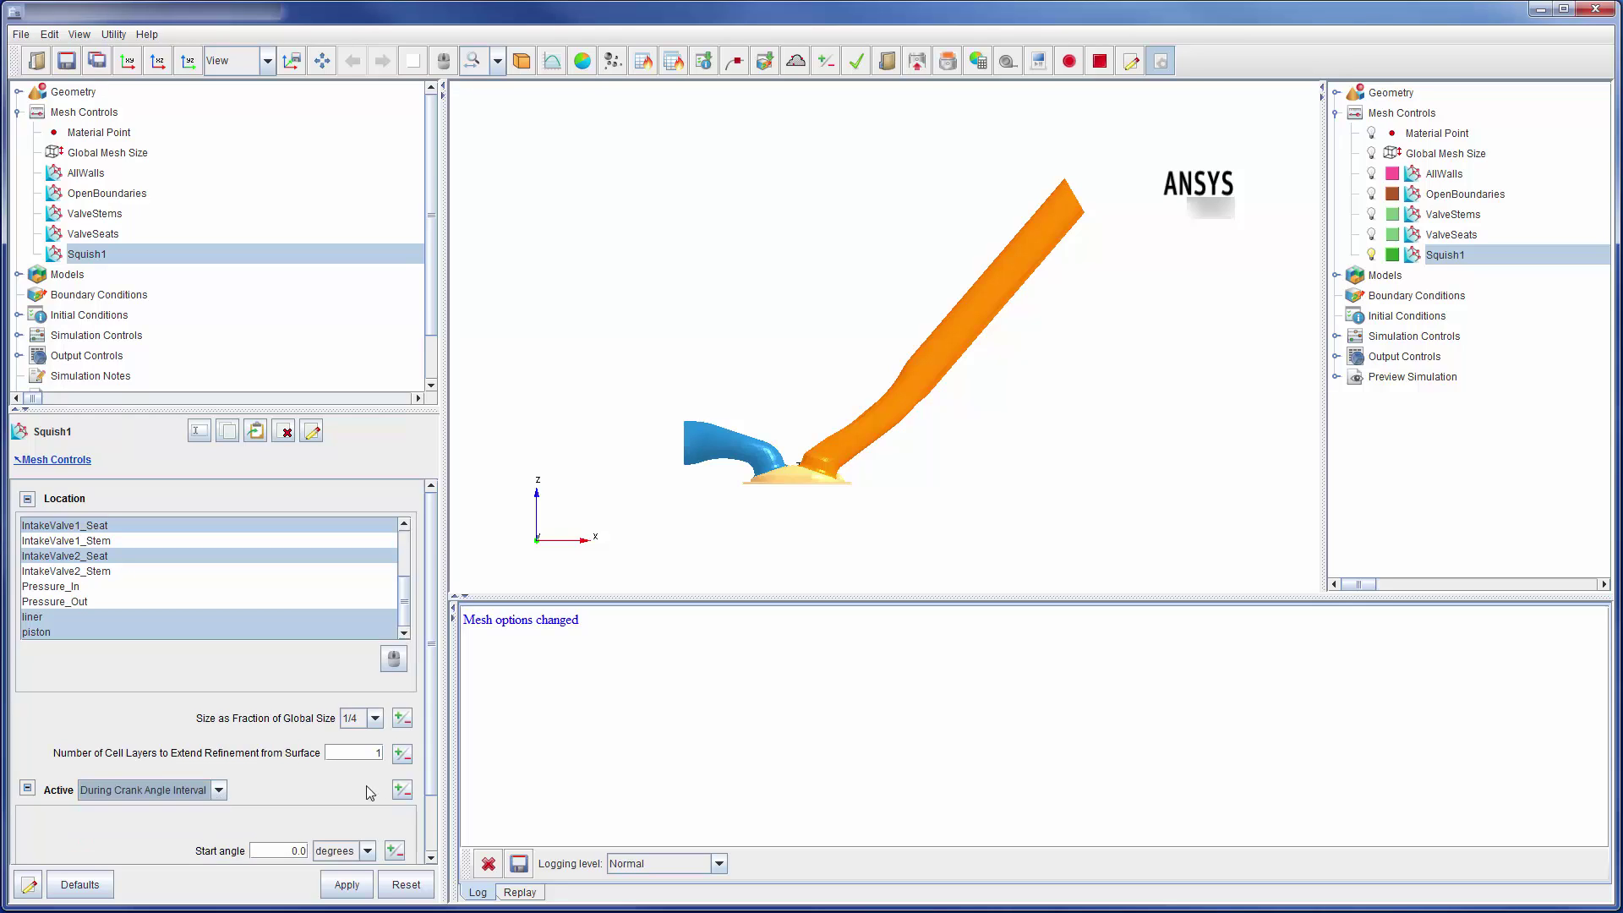
{"action": "scroll", "coordinate": [429, 765], "scroll_direction": "down", "scroll_amount": 3}
{"action": "left_click", "coordinate": [302, 781]}
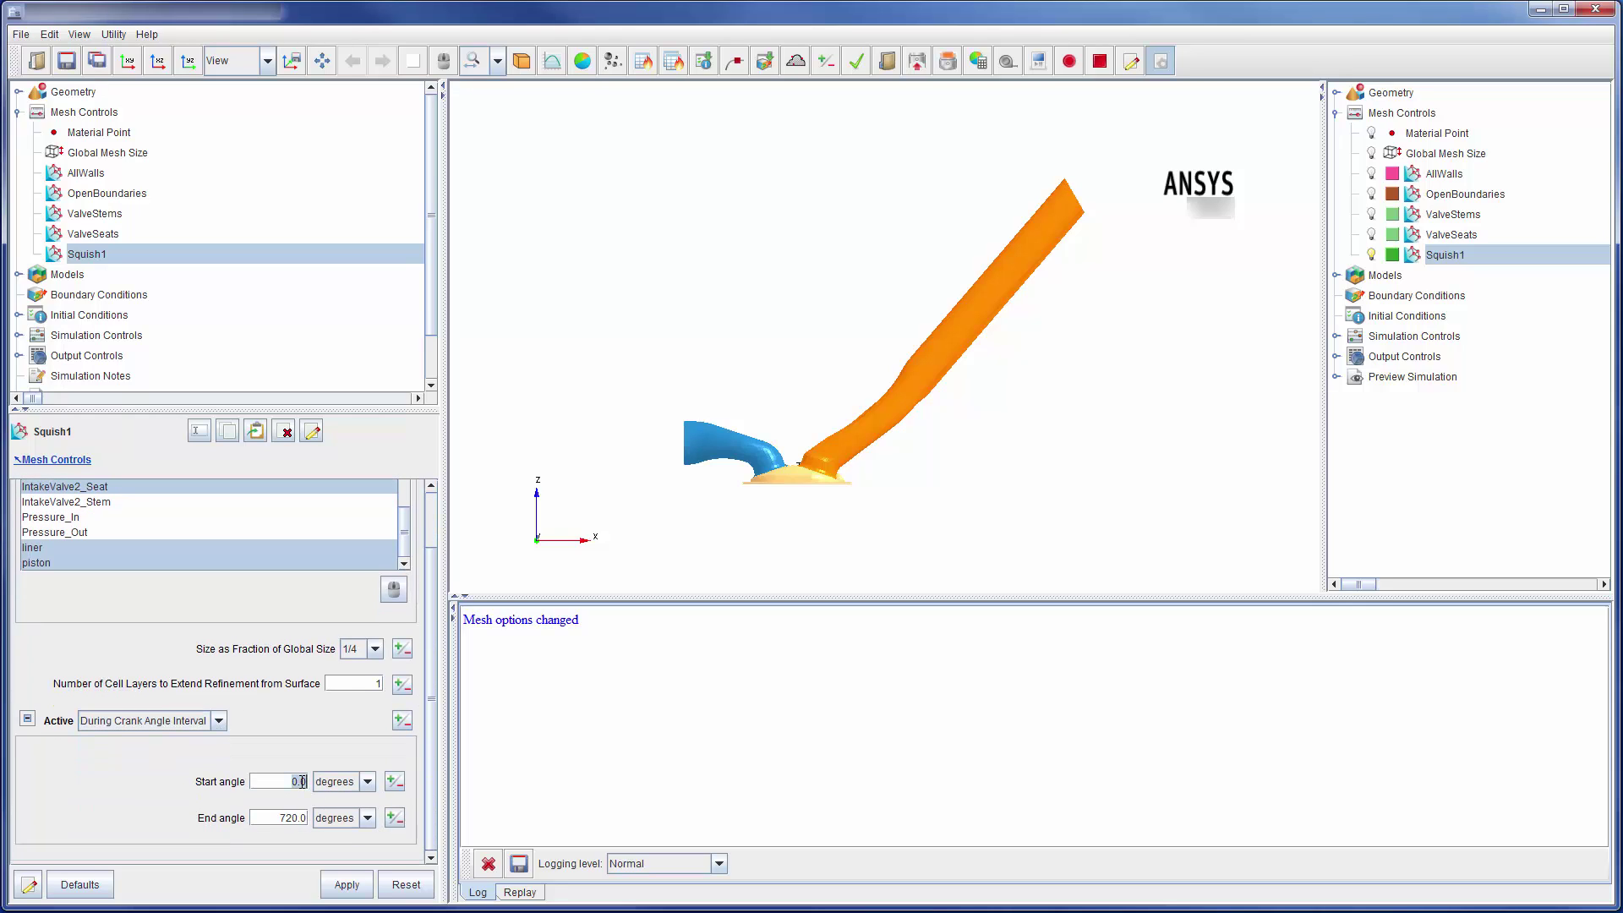
{"action": "type", "text": "340"}
{"action": "left_click", "coordinate": [302, 817]}
{"action": "type", "text": "380"}
{"action": "left_click", "coordinate": [341, 873]}
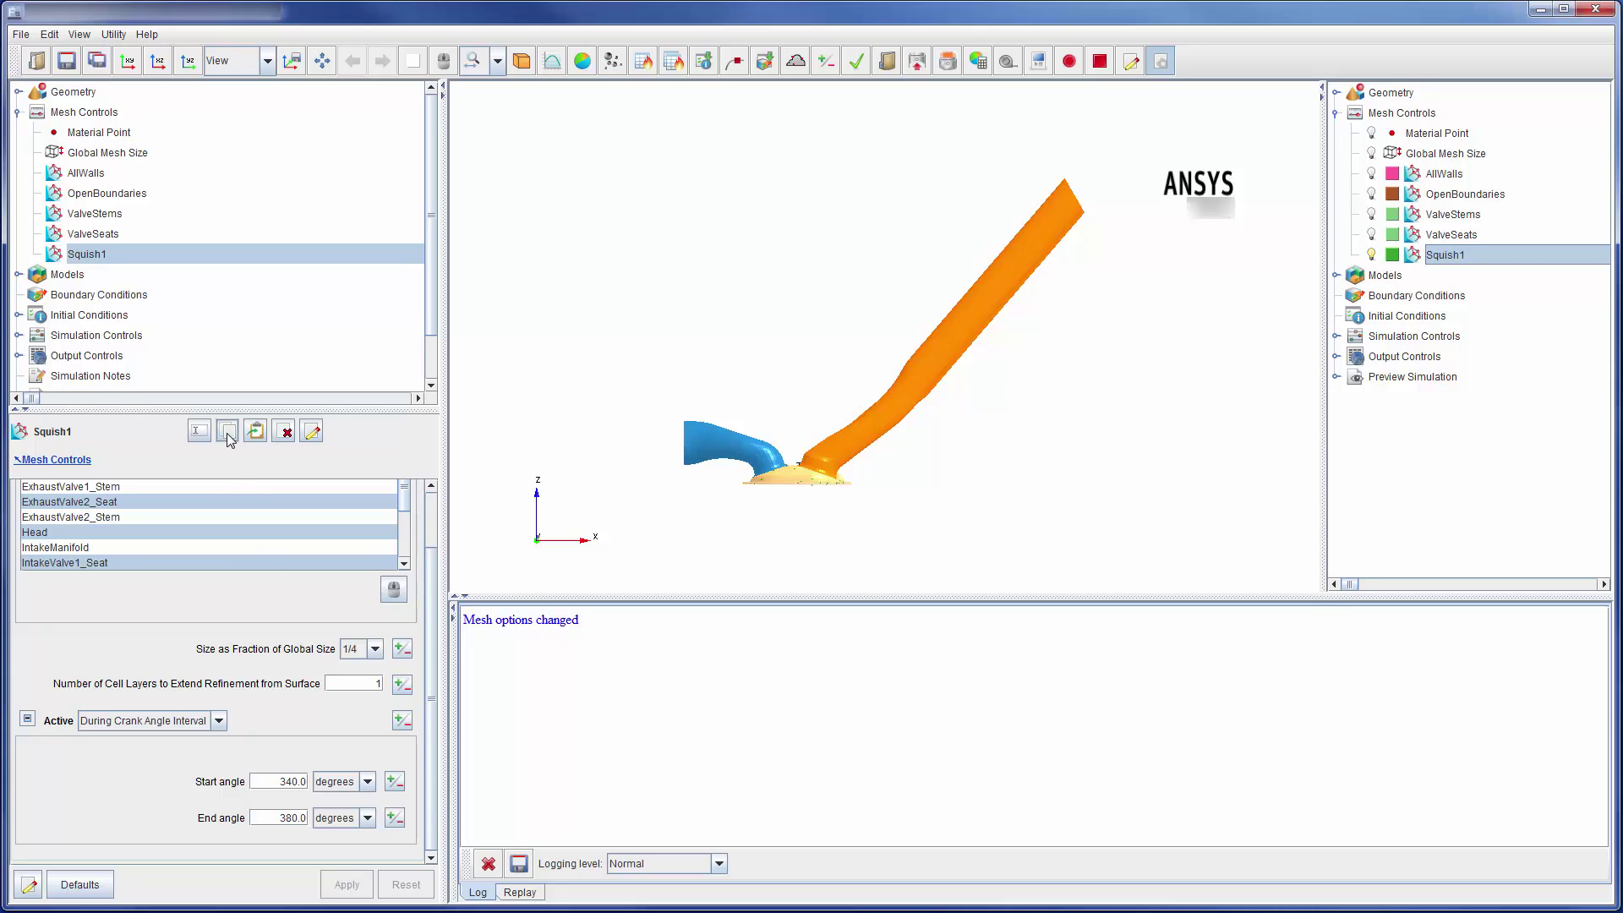
Duplicate Squish1 as Squish2 and change its crank-angle interval to 690–790 degrees
{"action": "left_click", "coordinate": [257, 436]}
{"action": "left_click", "coordinate": [258, 436]}
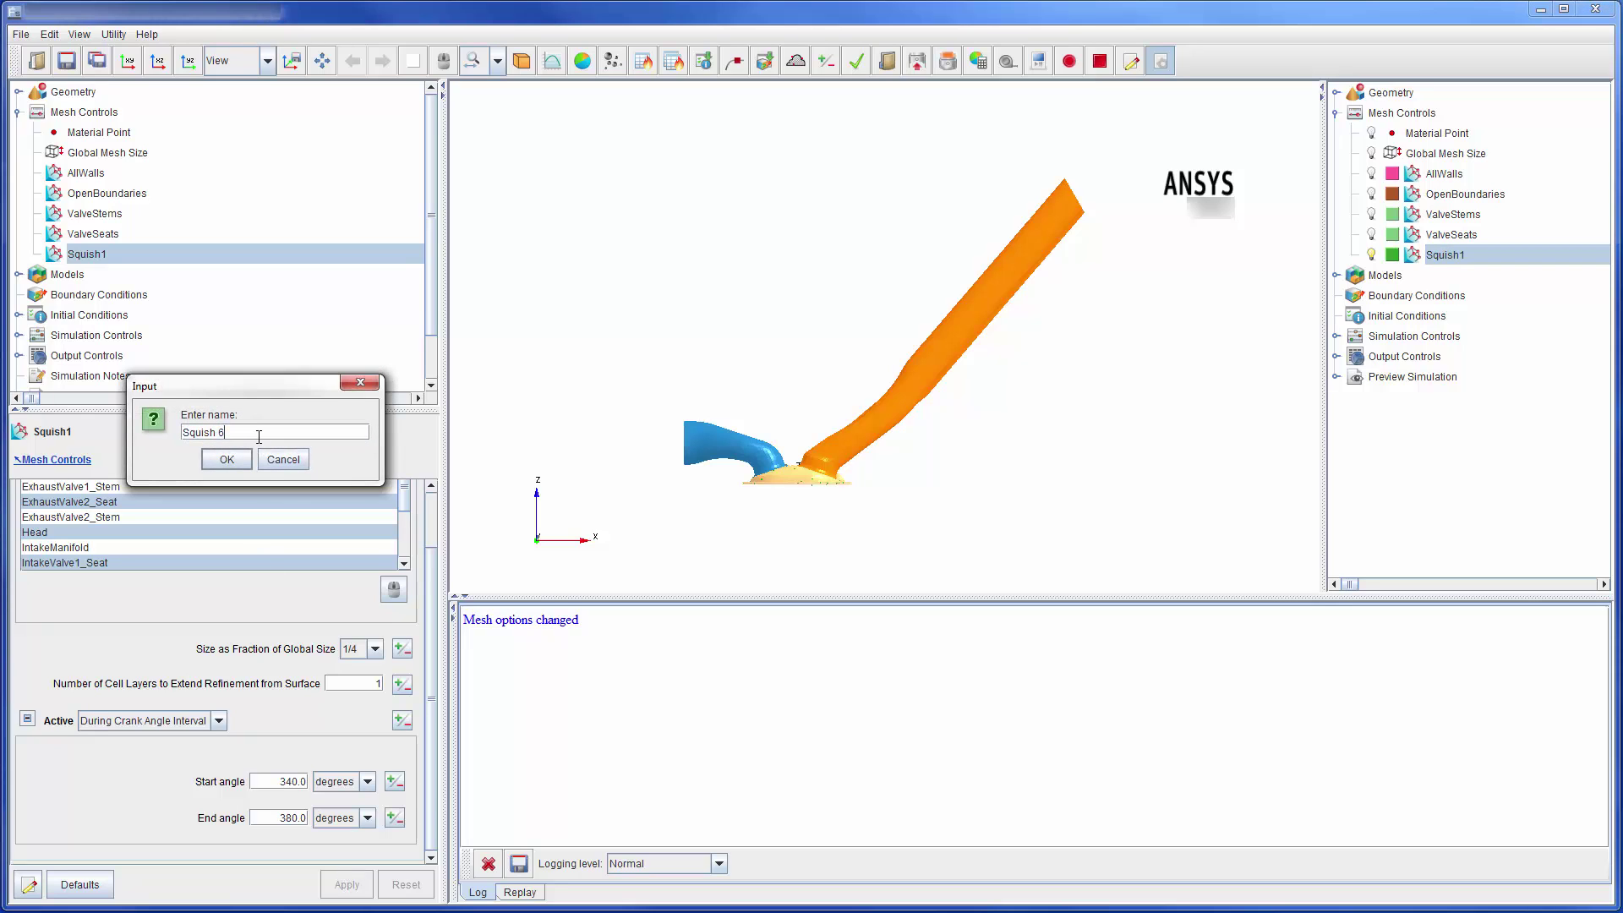
{"action": "key", "text": "Return"}
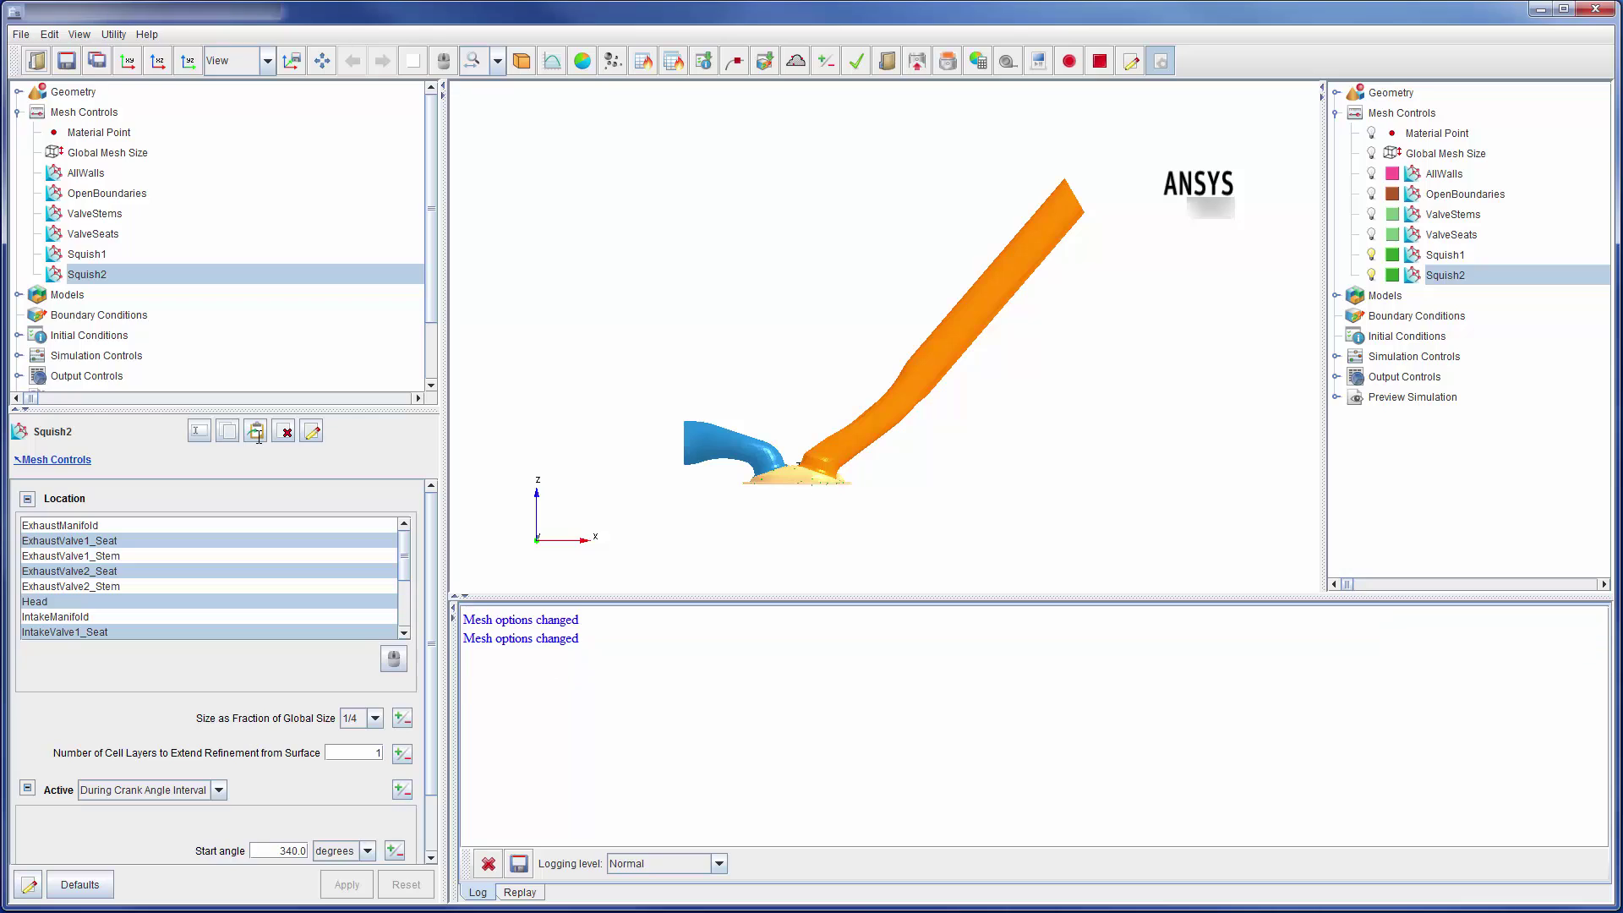
{"action": "scroll", "coordinate": [433, 558], "scroll_direction": "down", "scroll_amount": 3}
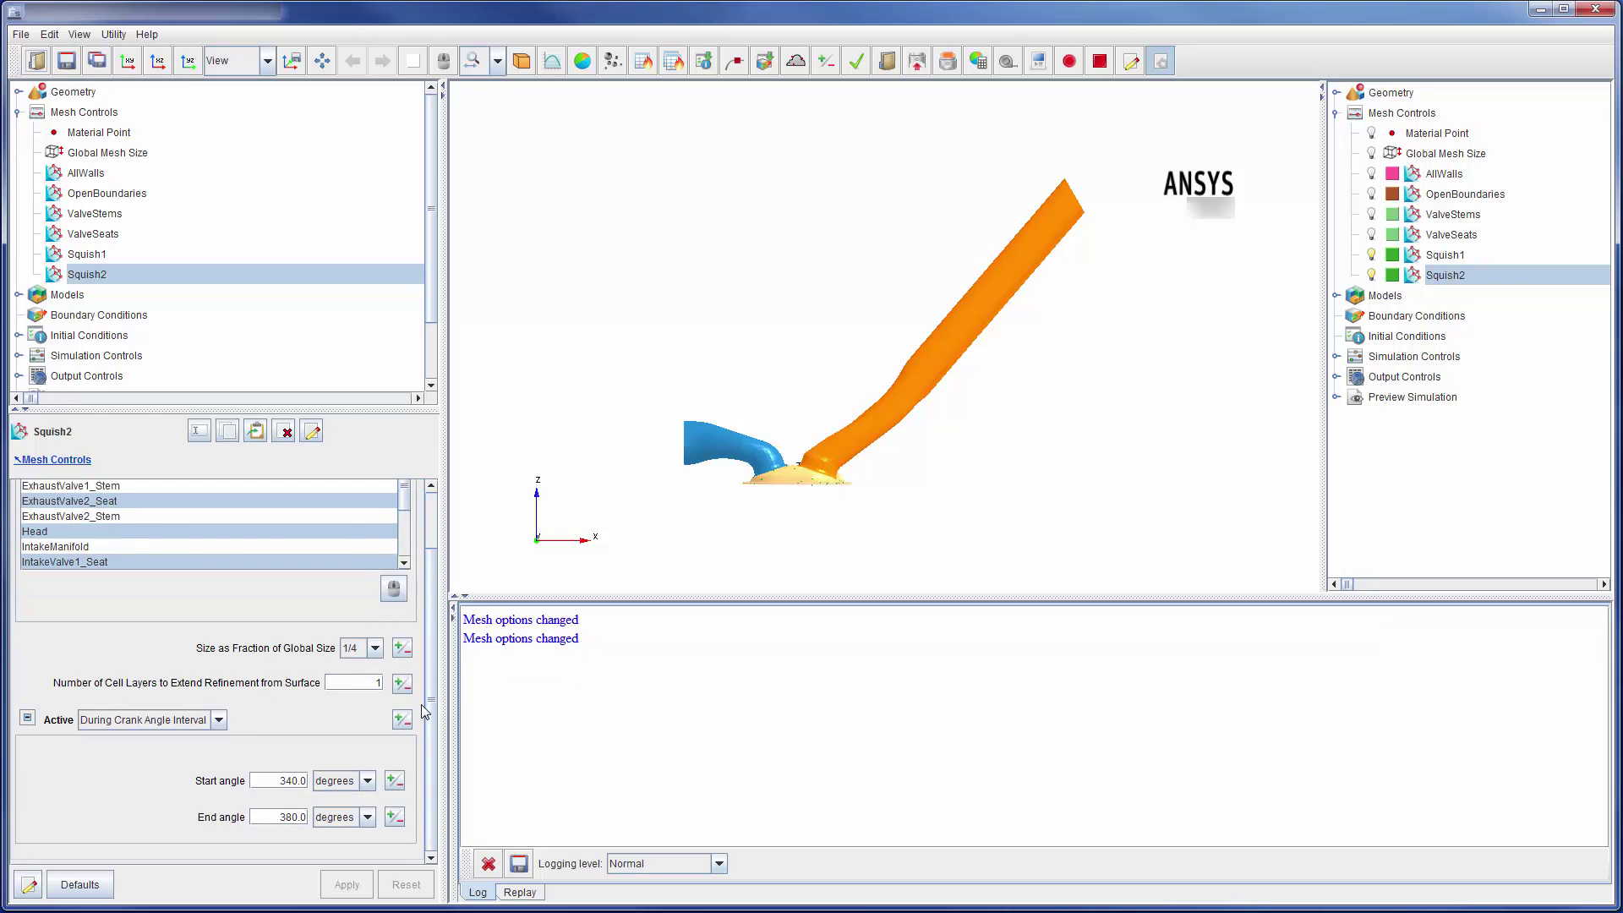
{"action": "left_click_drag", "start_coordinate": [279, 781], "coordinate": [300, 780]}
{"action": "type", "text": "690"}
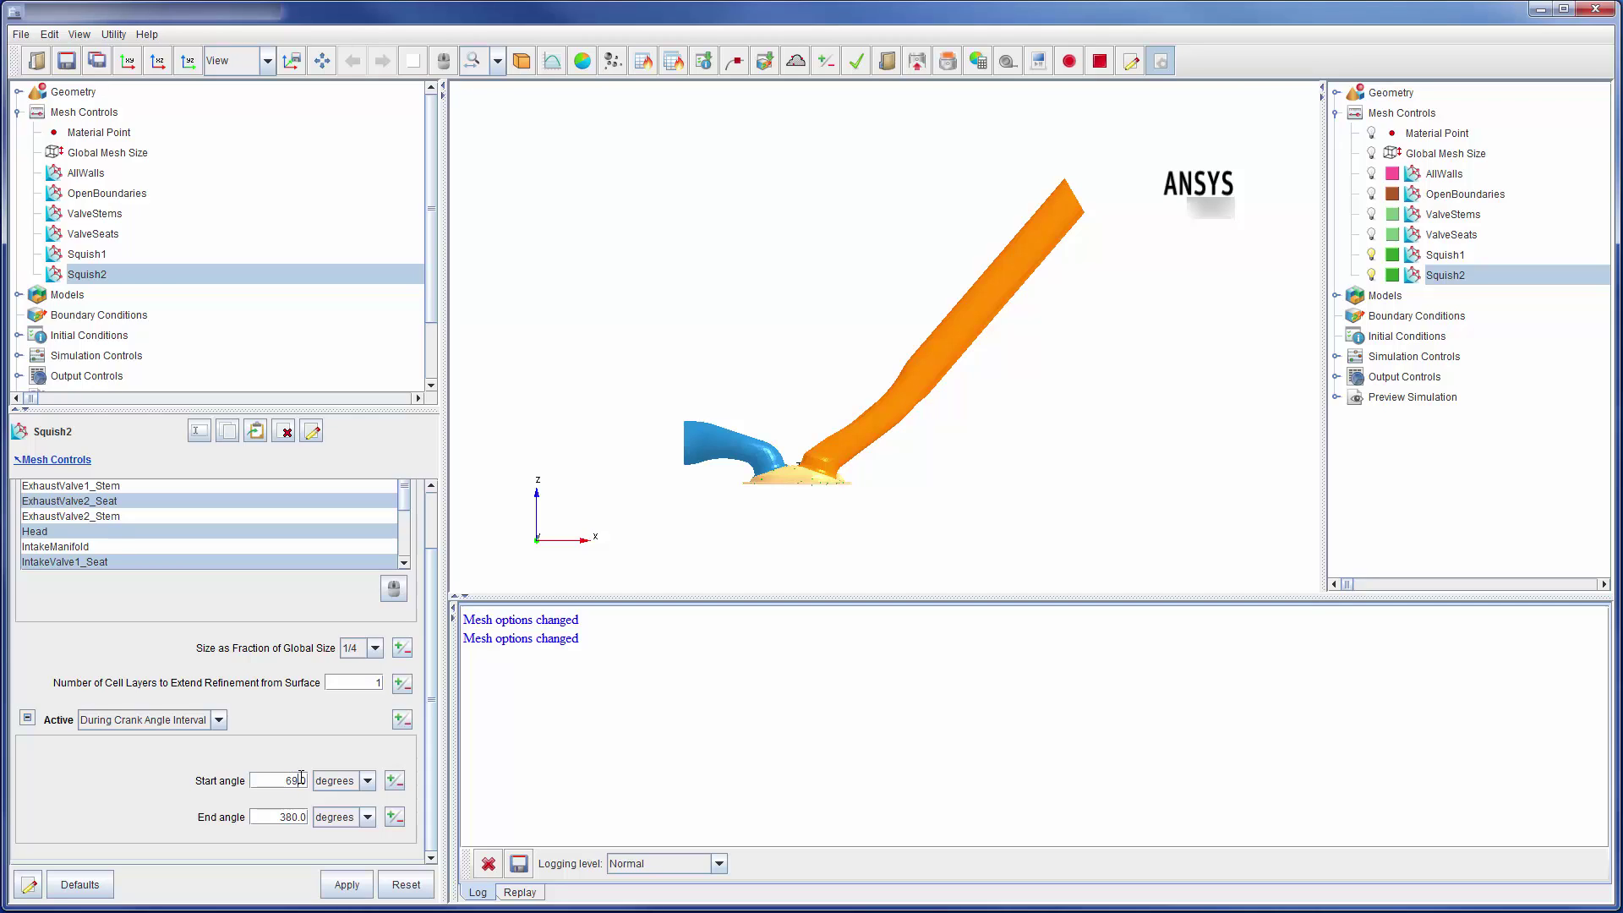
{"action": "left_click_drag", "start_coordinate": [278, 816], "coordinate": [294, 816]}
{"action": "type", "text": "790"}
{"action": "left_click", "coordinate": [344, 882]}
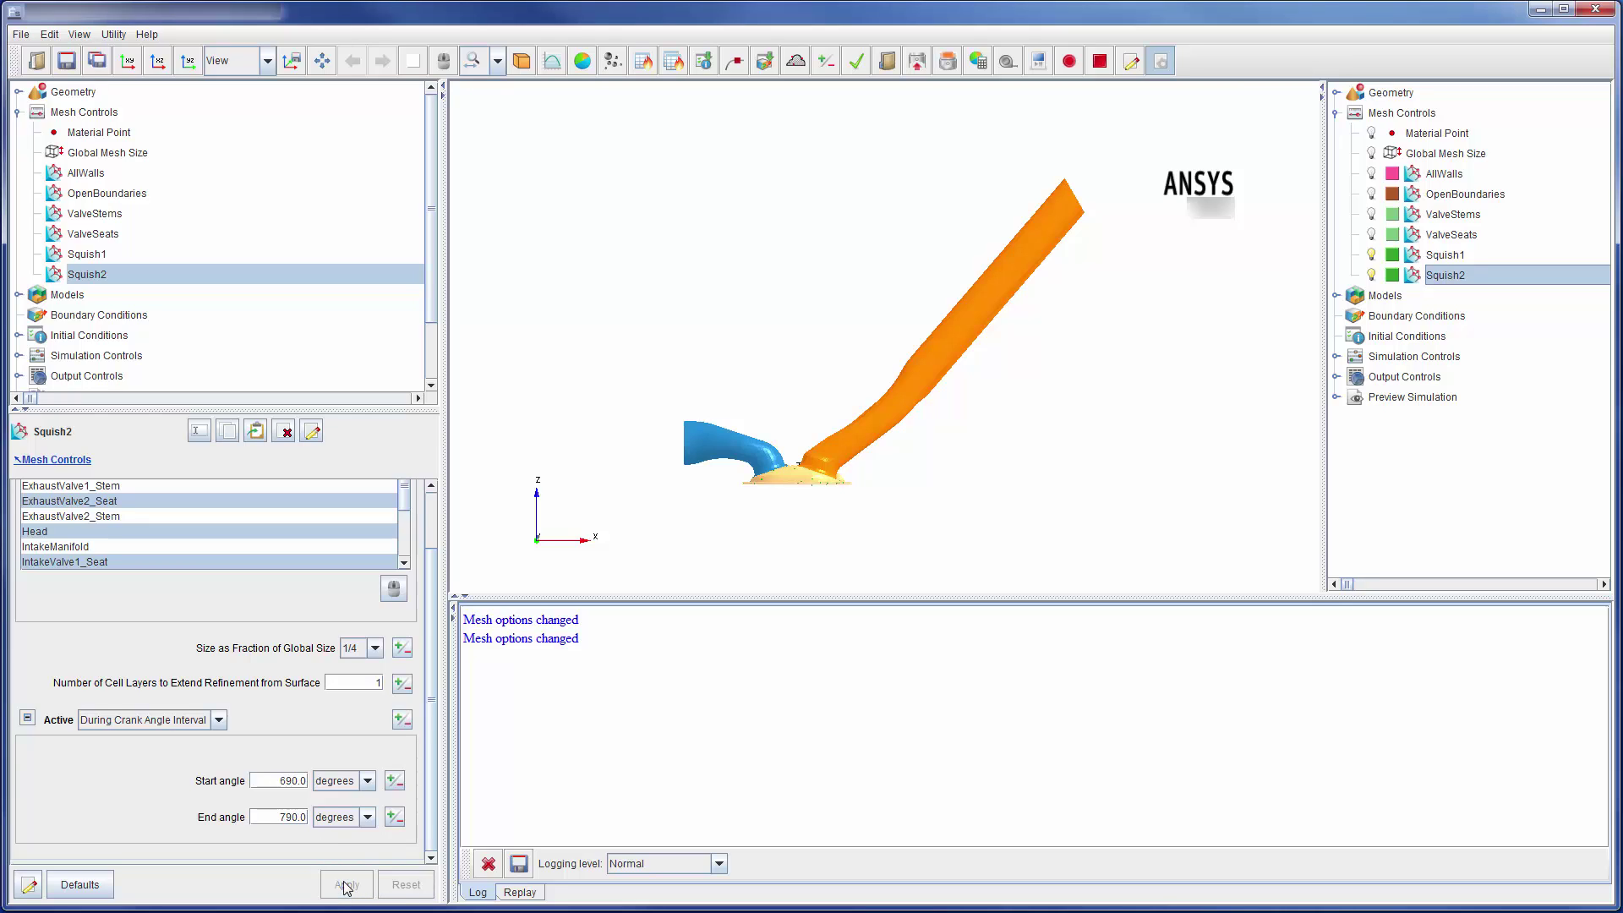
{"action": "left_click", "coordinate": [101, 112]}
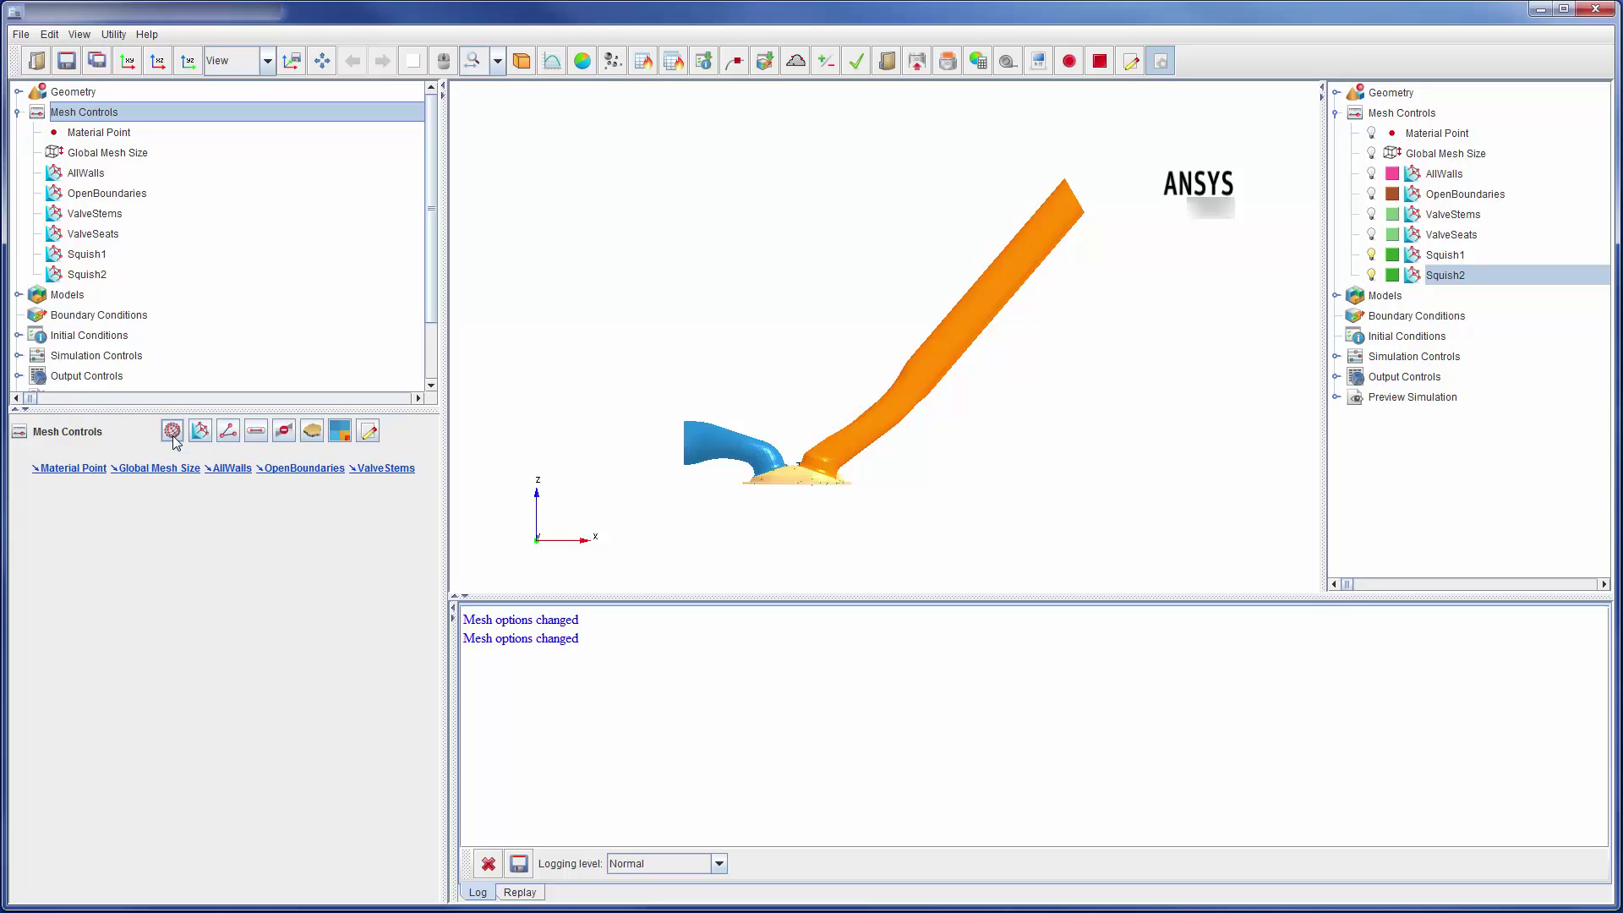
Create point refinement SparkRegion at -0.36, 0, 0.33 cm with radius 0.5 cm
{"action": "left_click", "coordinate": [172, 431]}
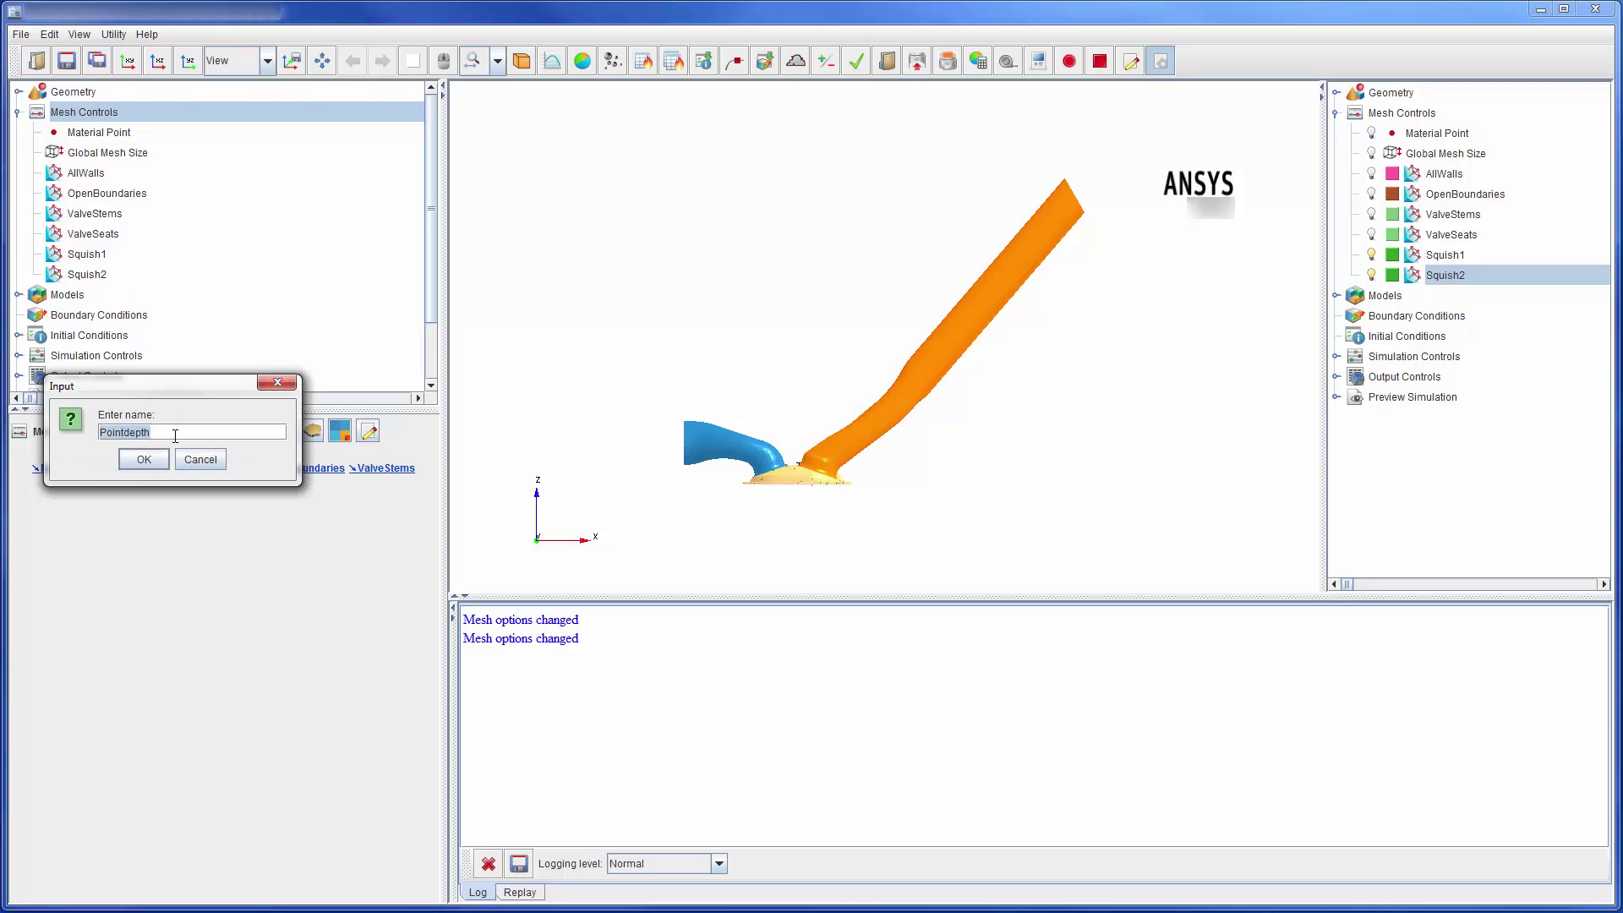
{"action": "type", "text": "SparkRegion"}
{"action": "key", "text": "Return"}
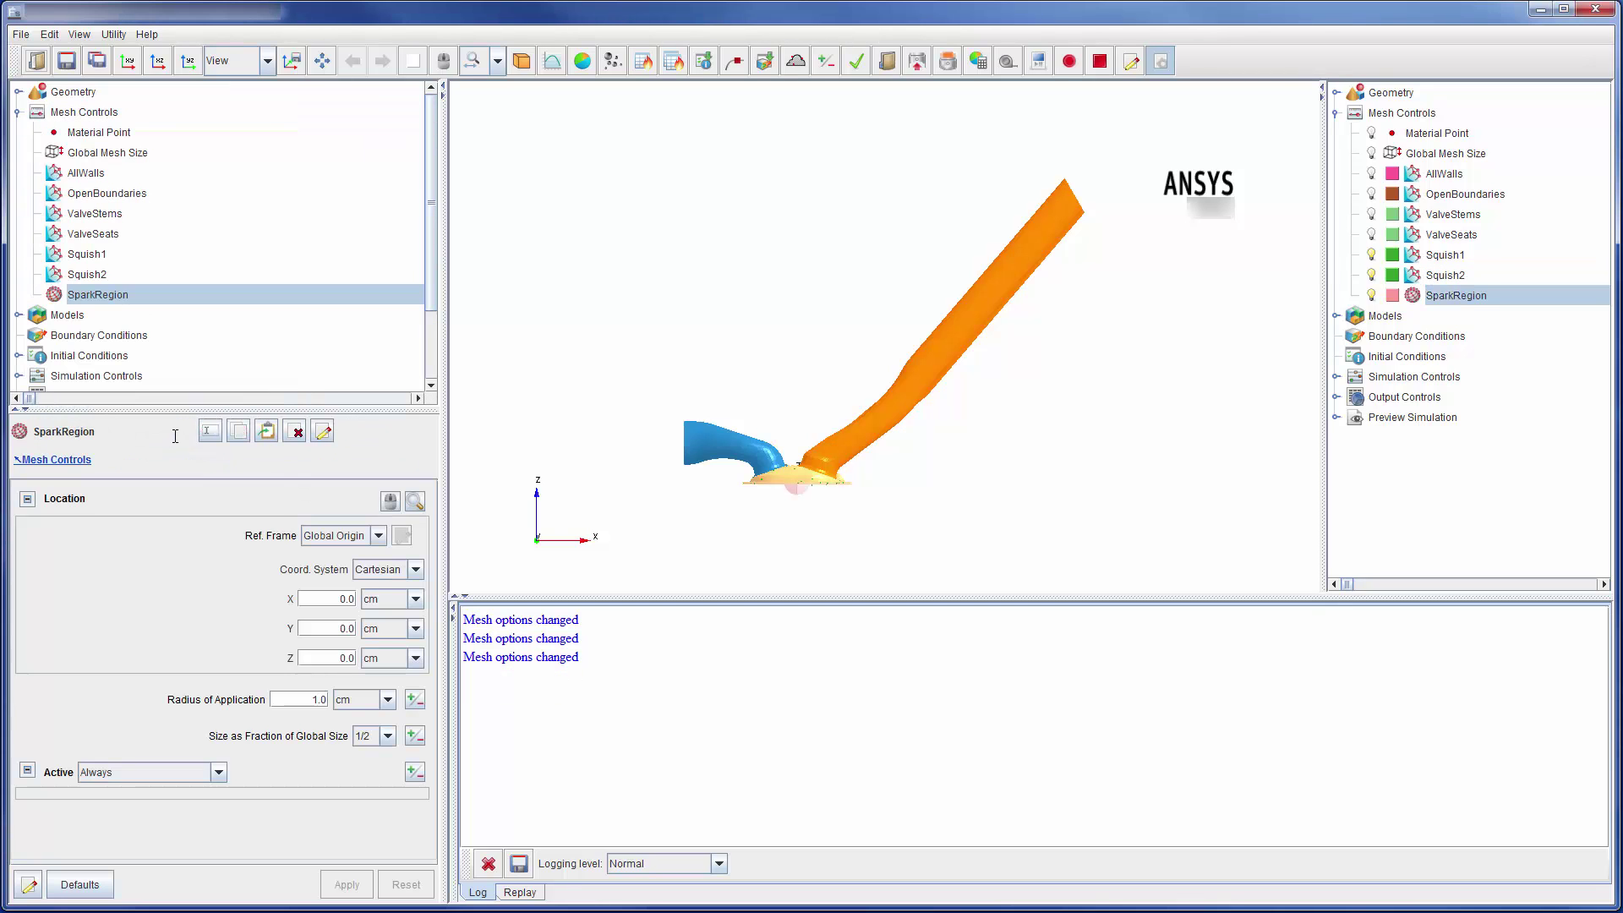
{"action": "left_click", "coordinate": [340, 600]}
{"action": "type", "text": "-0.36"}
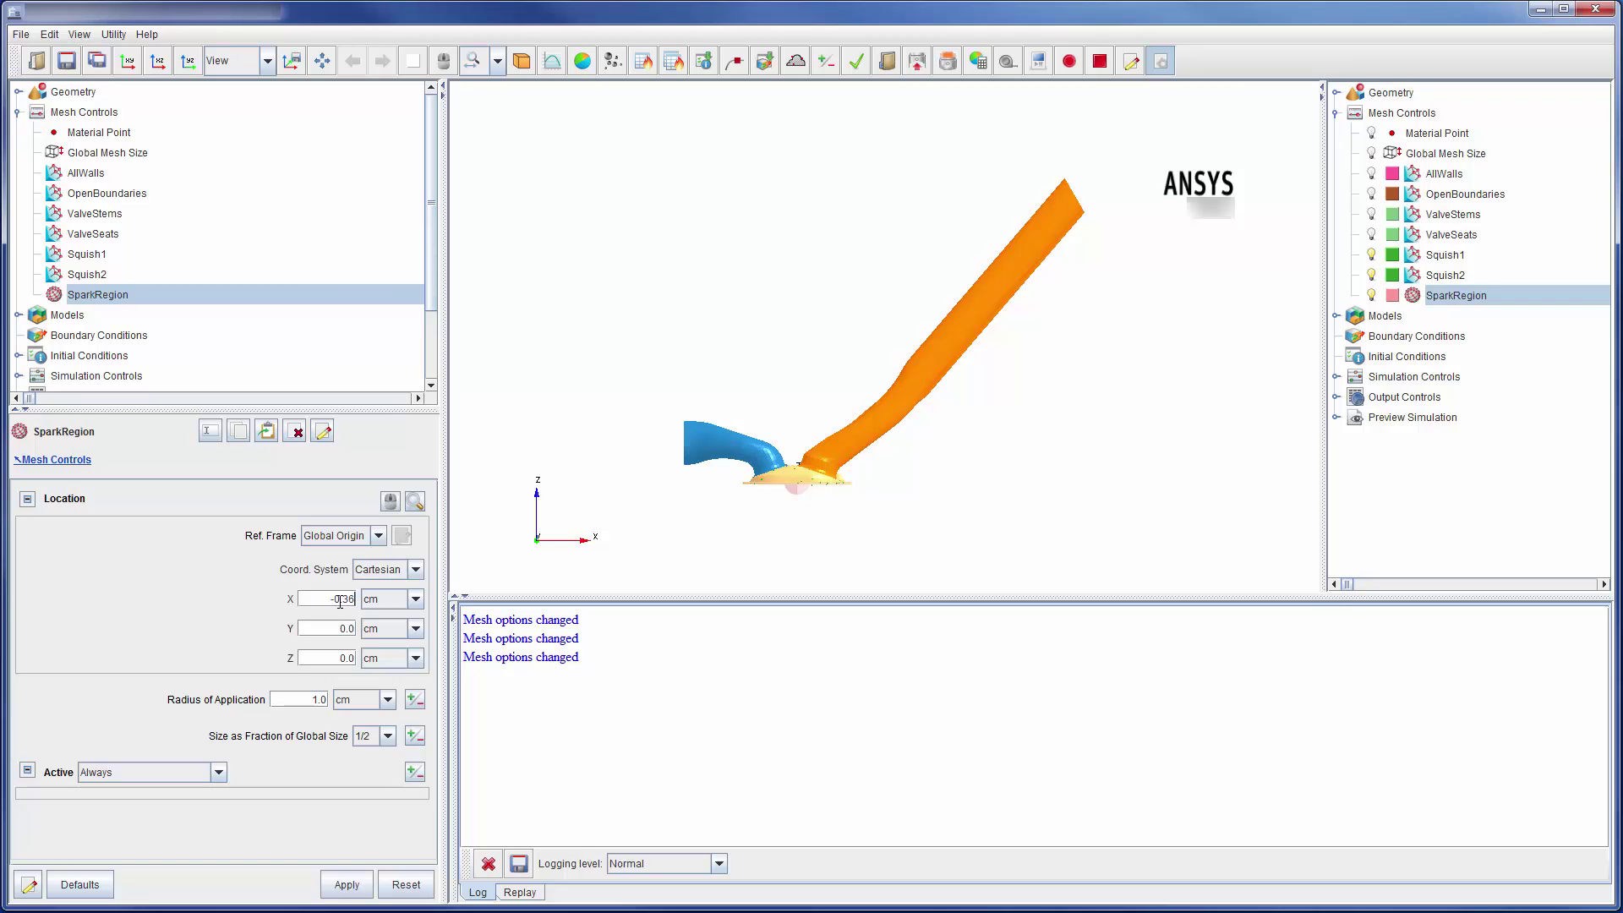
{"action": "left_click", "coordinate": [351, 660]}
{"action": "type", "text": "0.33"}
{"action": "left_click", "coordinate": [316, 699]}
{"action": "type", "text": "0.5"}
Set SparkRegion to 1/4 size, active over a crank-angle interval starting at 680 degrees
{"action": "left_click", "coordinate": [388, 736]}
{"action": "left_click", "coordinate": [379, 773]}
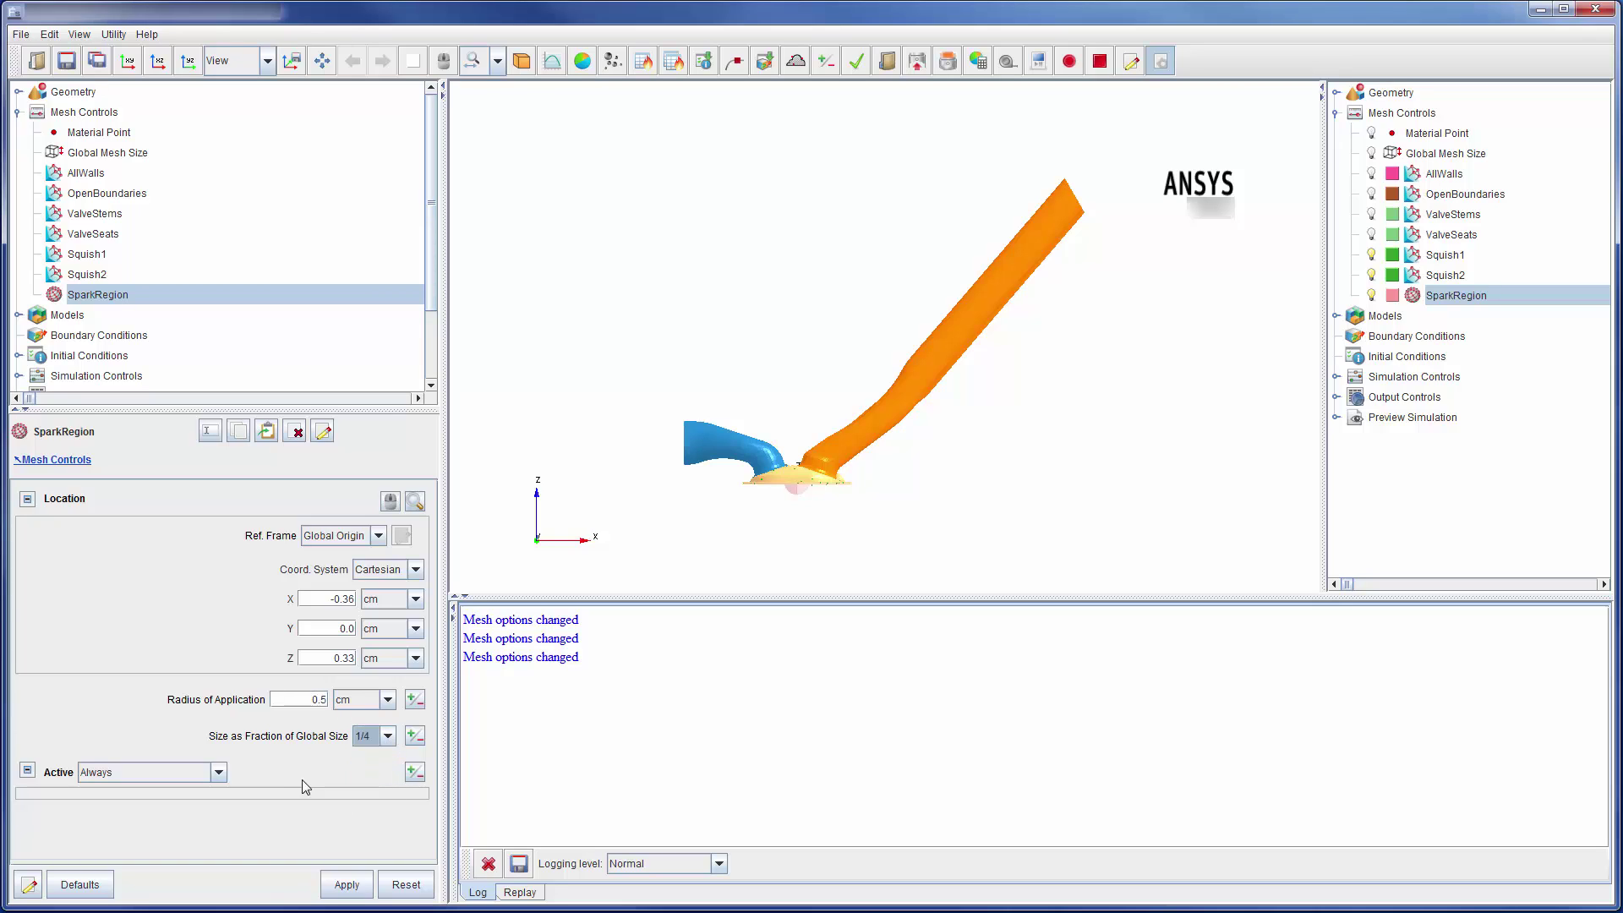
{"action": "left_click", "coordinate": [220, 774]}
{"action": "left_click", "coordinate": [213, 823]}
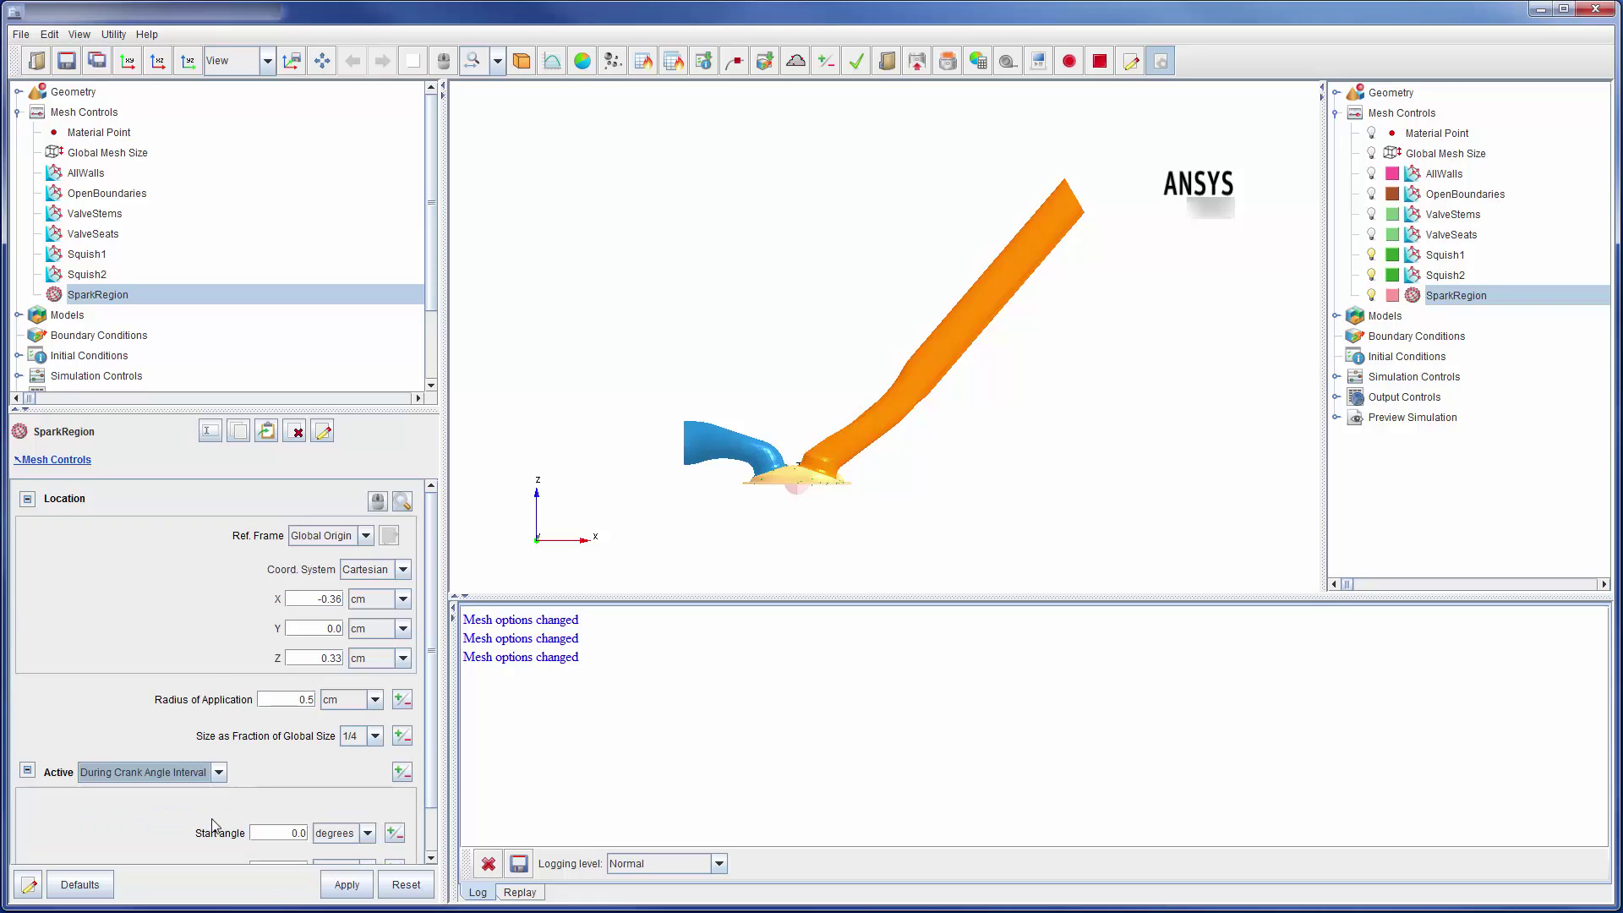
{"action": "scroll", "coordinate": [433, 811], "scroll_direction": "down", "scroll_amount": 3}
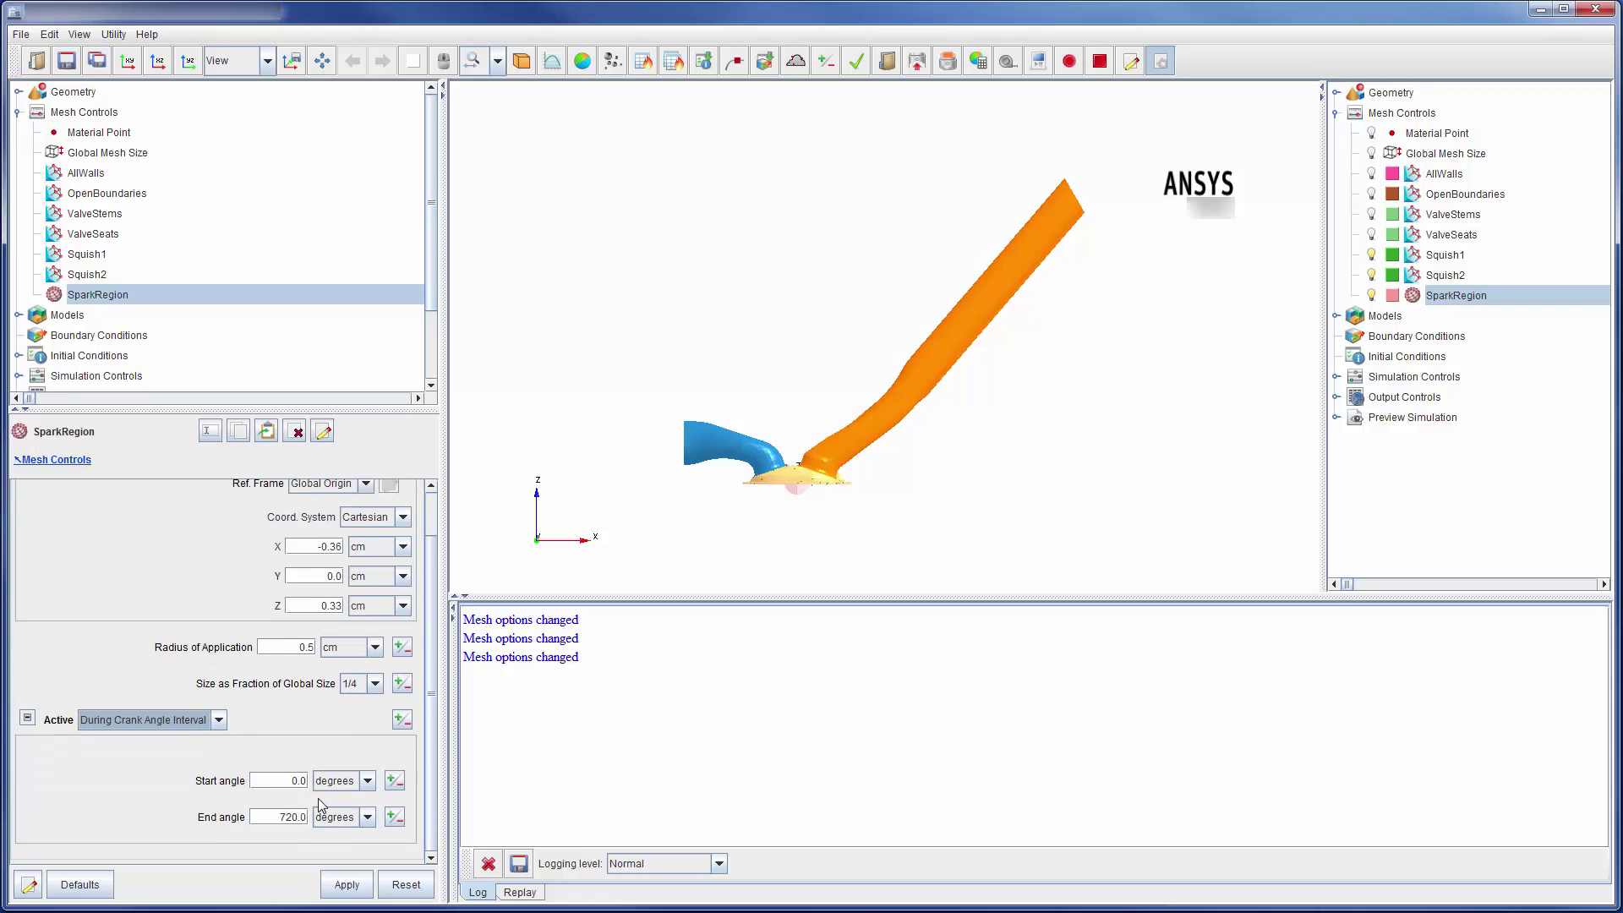
{"action": "double_click", "coordinate": [300, 781]}
{"action": "type", "text": "680"}
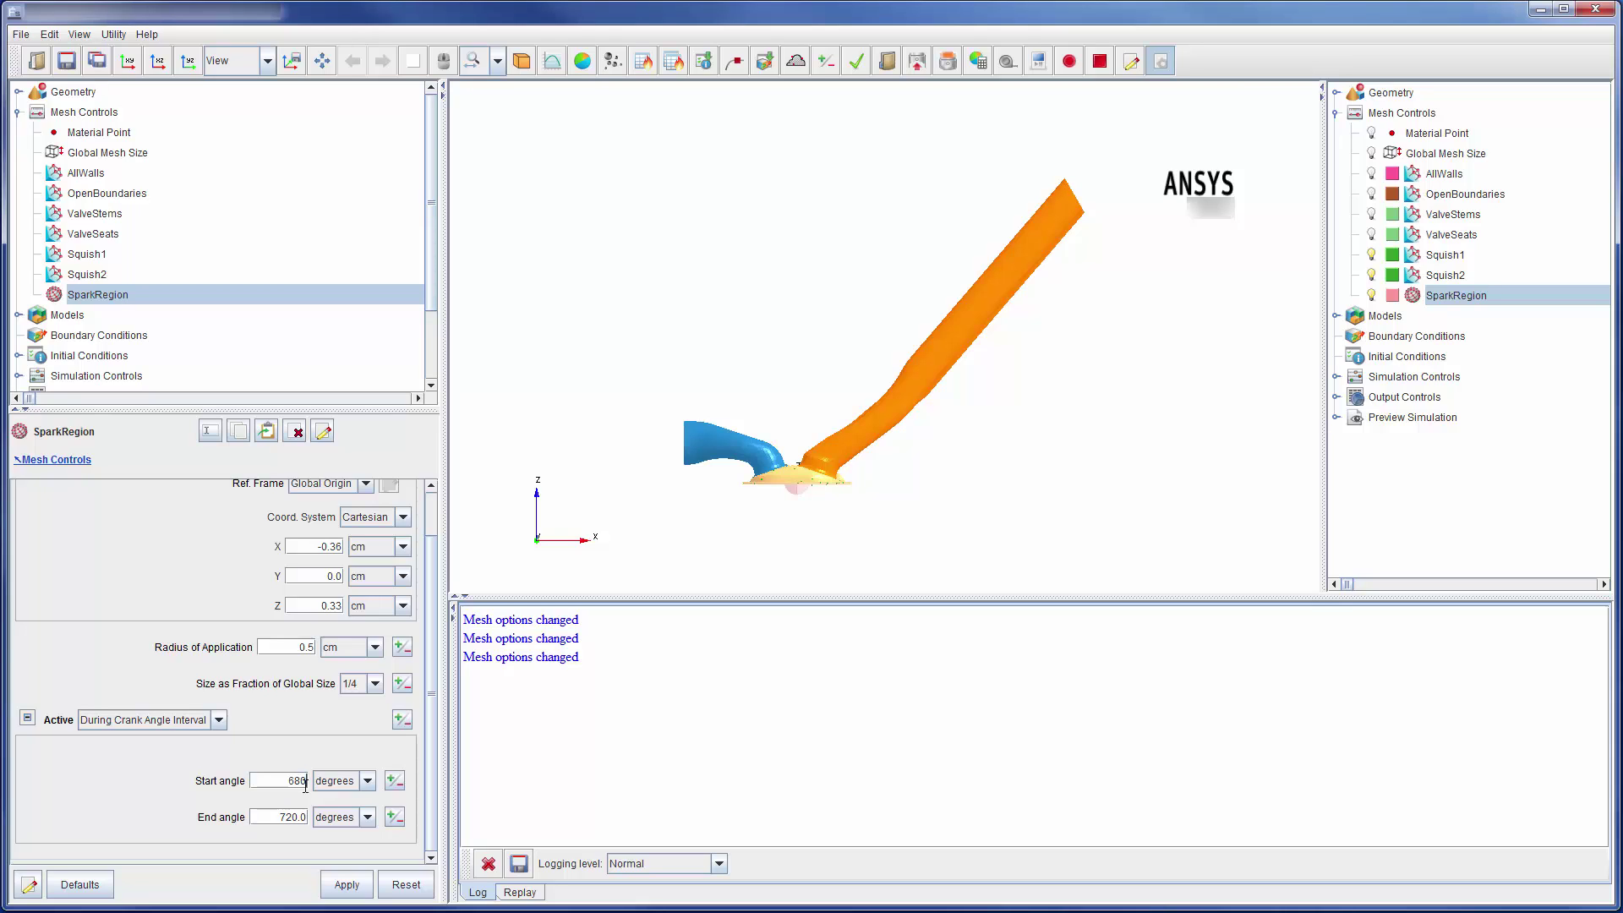
{"action": "left_click", "coordinate": [347, 884]}
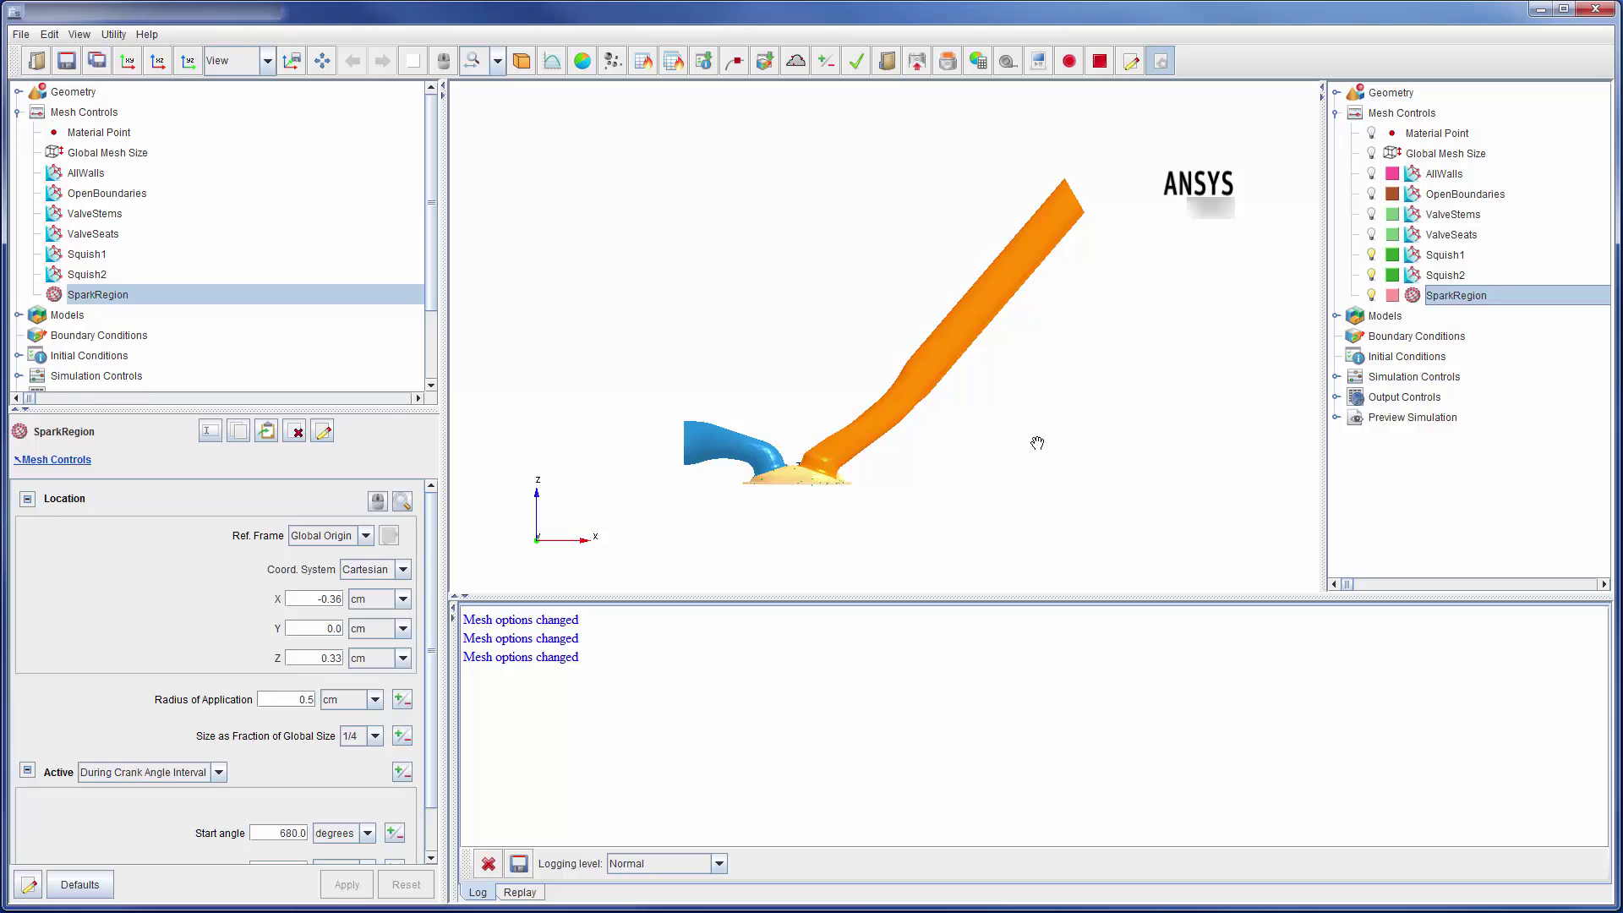
{"action": "left_click", "coordinate": [1336, 92]}
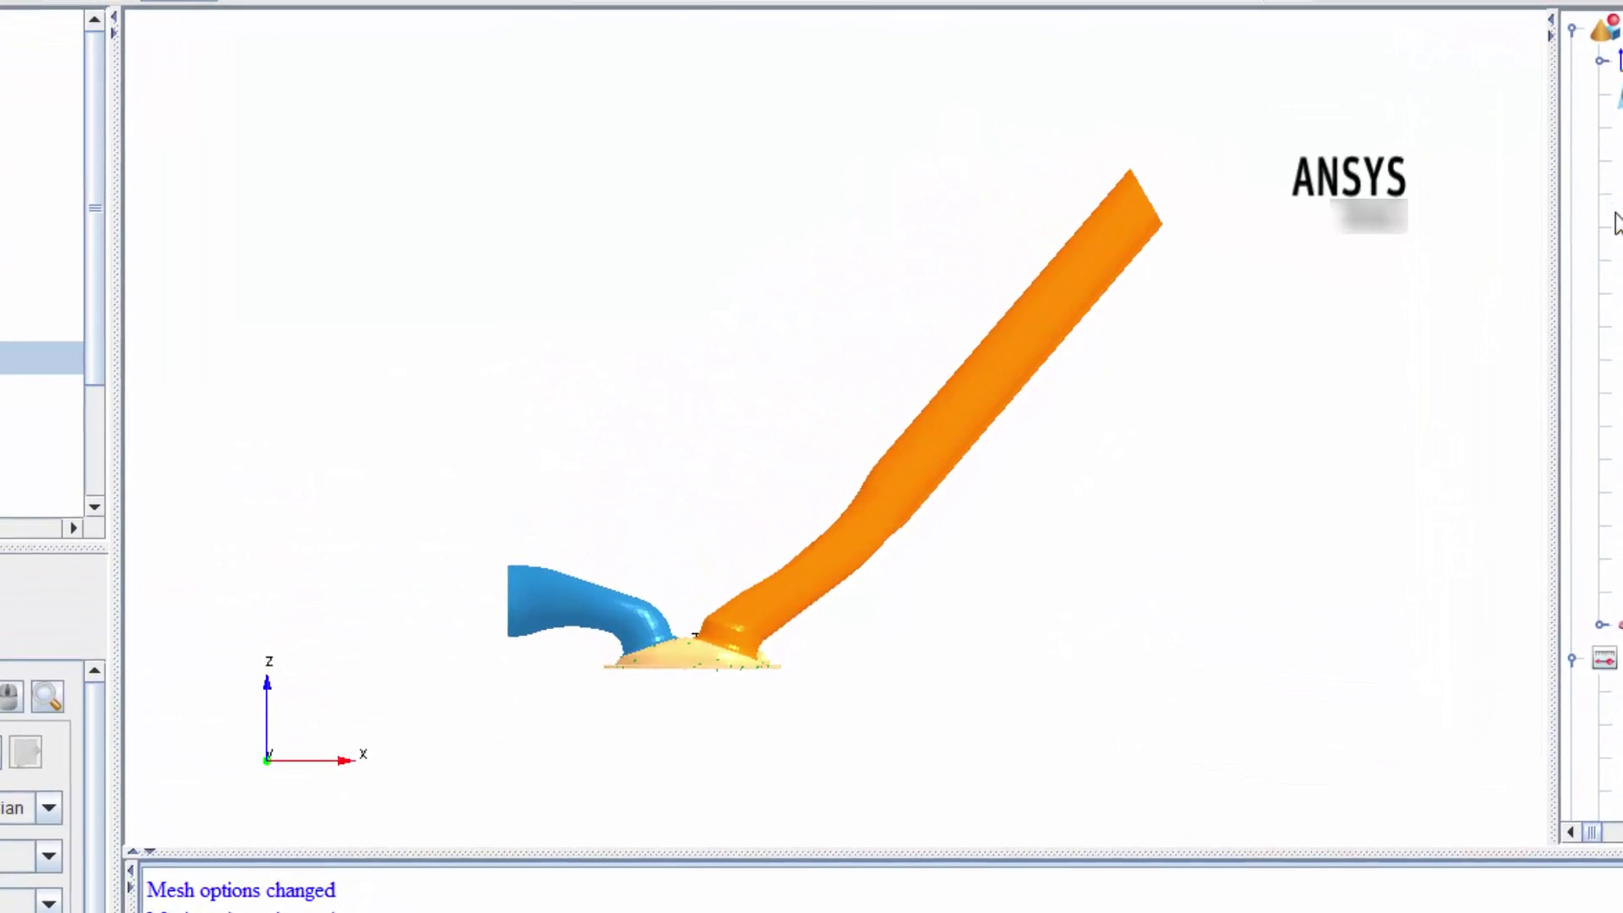
{"action": "left_click_drag", "start_coordinate": [951, 544], "coordinate": [812, 329]}
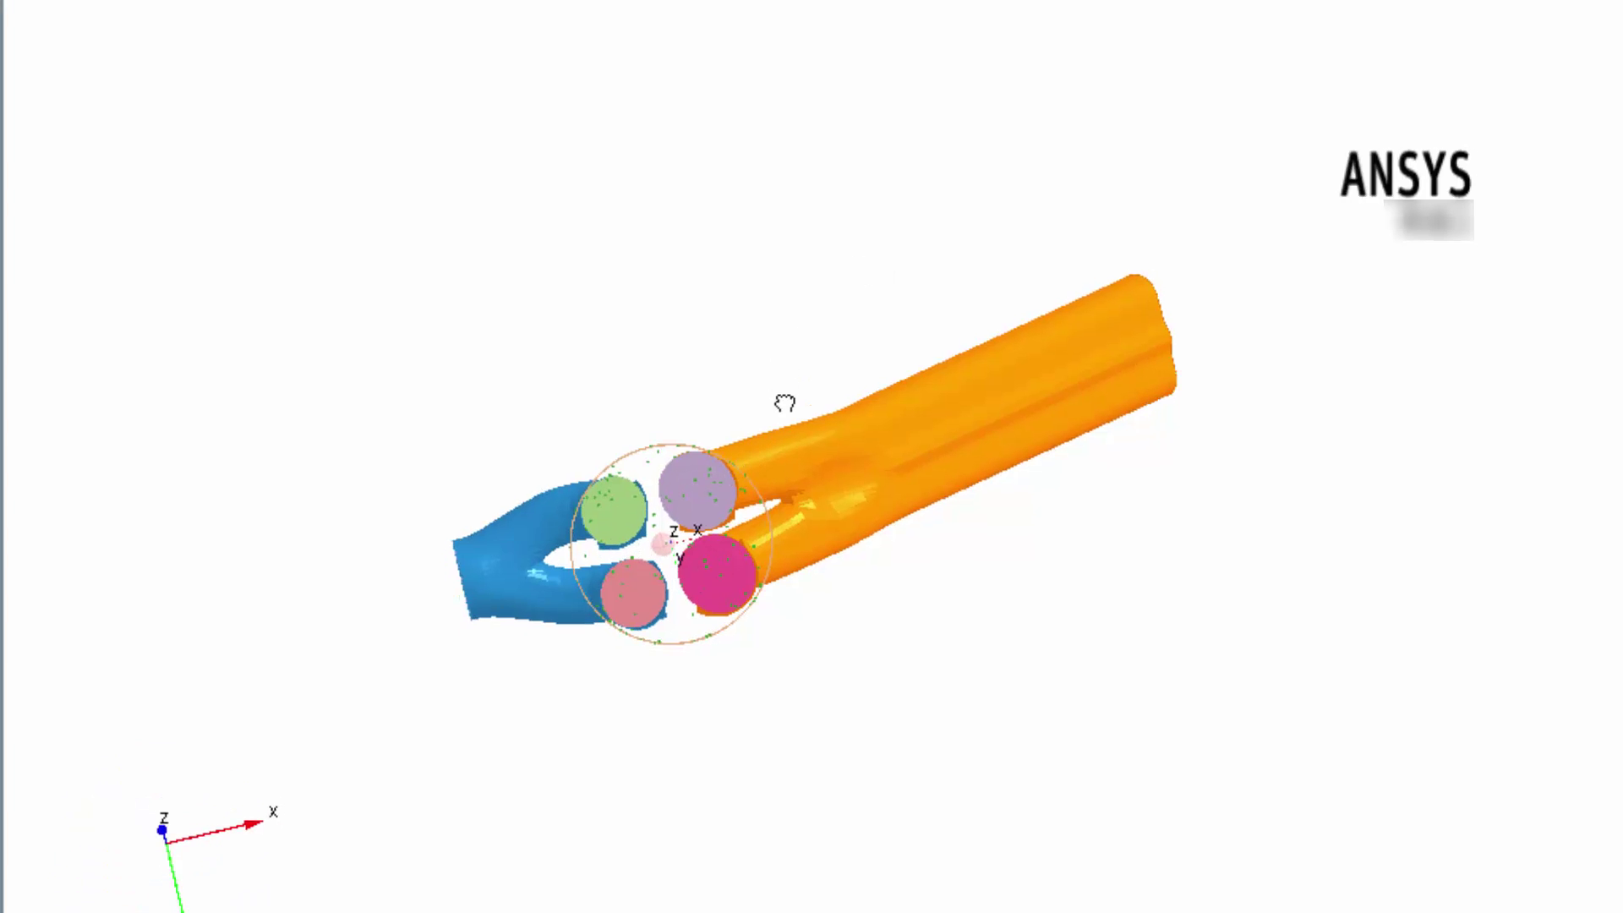
{"action": "left_click_drag", "start_coordinate": [783, 406], "coordinate": [839, 698]}
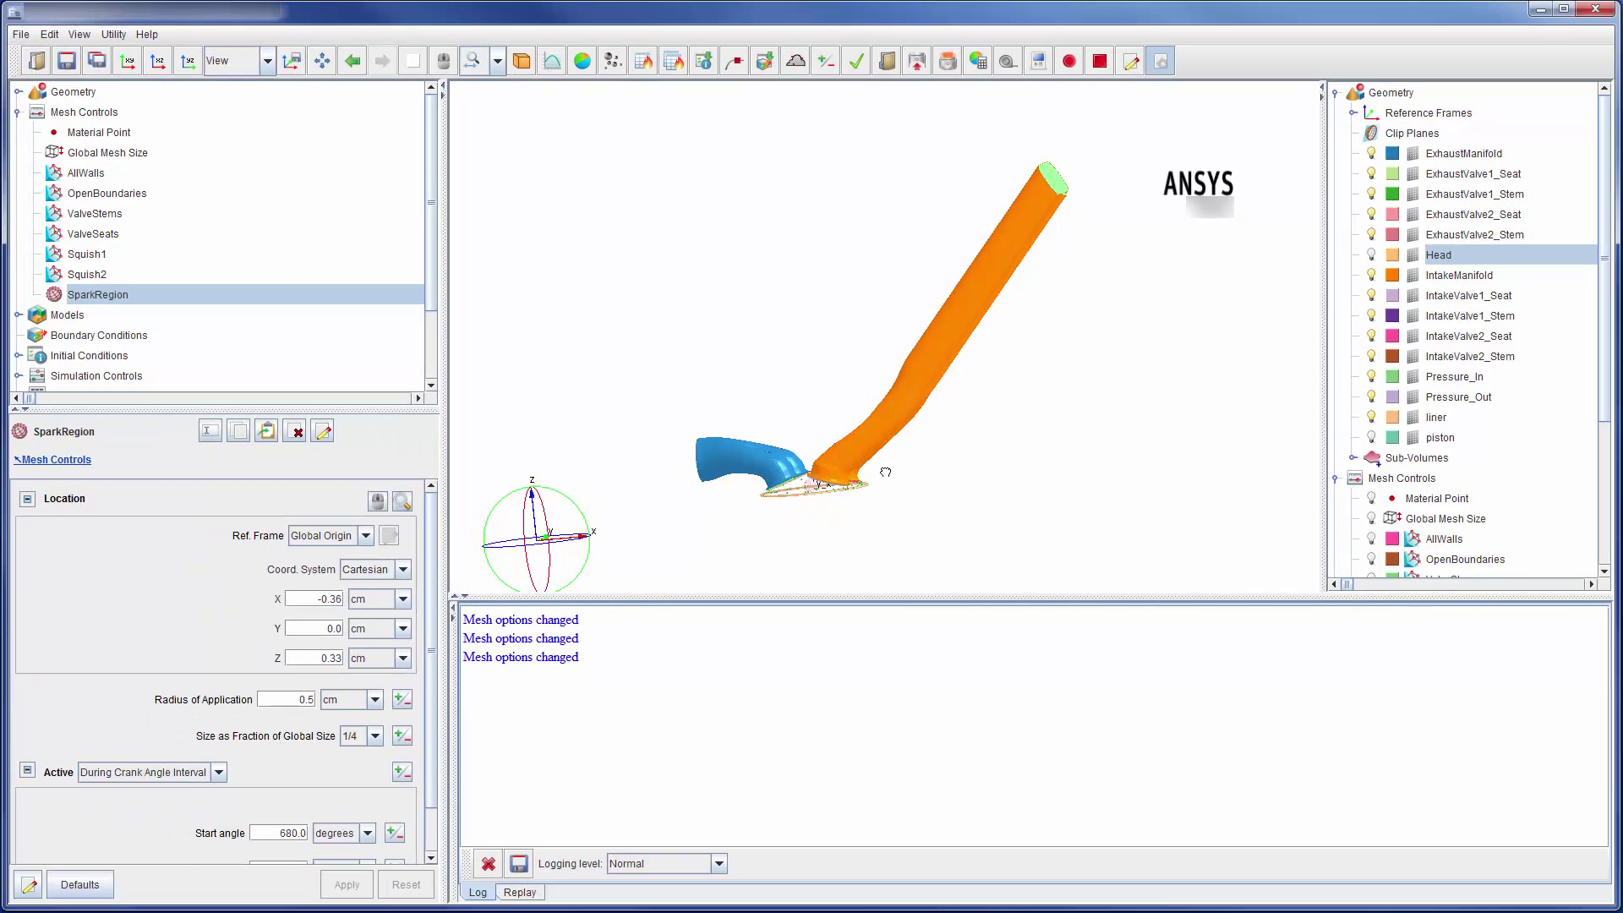
{"action": "left_click", "coordinate": [1335, 93]}
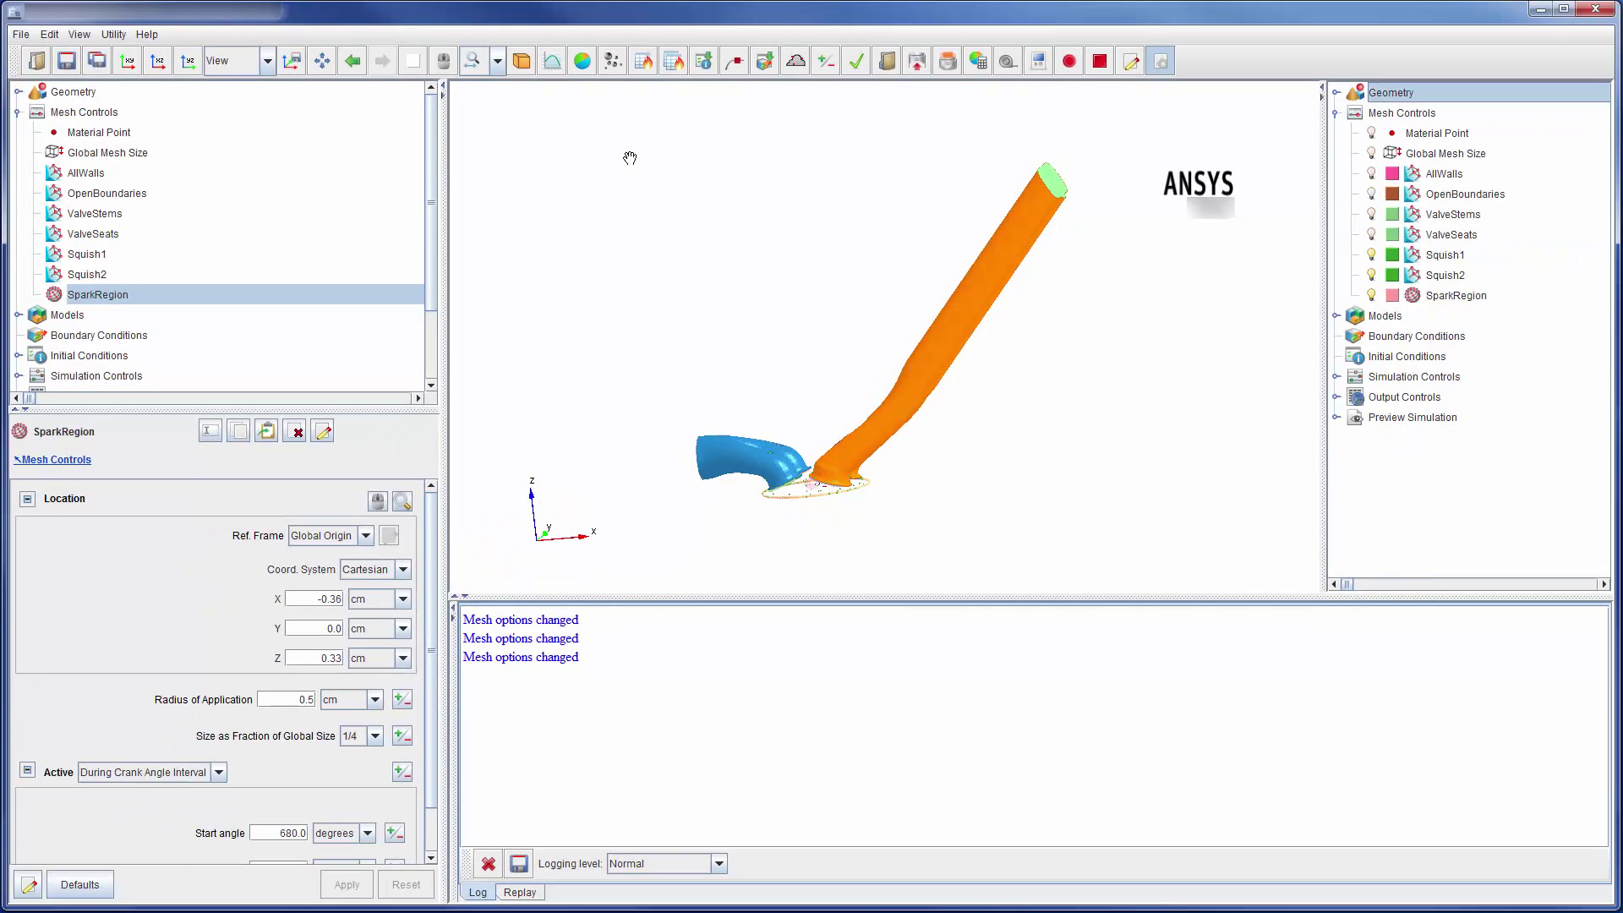
Create solution-adaptive refinement SAM-Temperature on the gradient of Temperature
{"action": "left_click", "coordinate": [112, 114]}
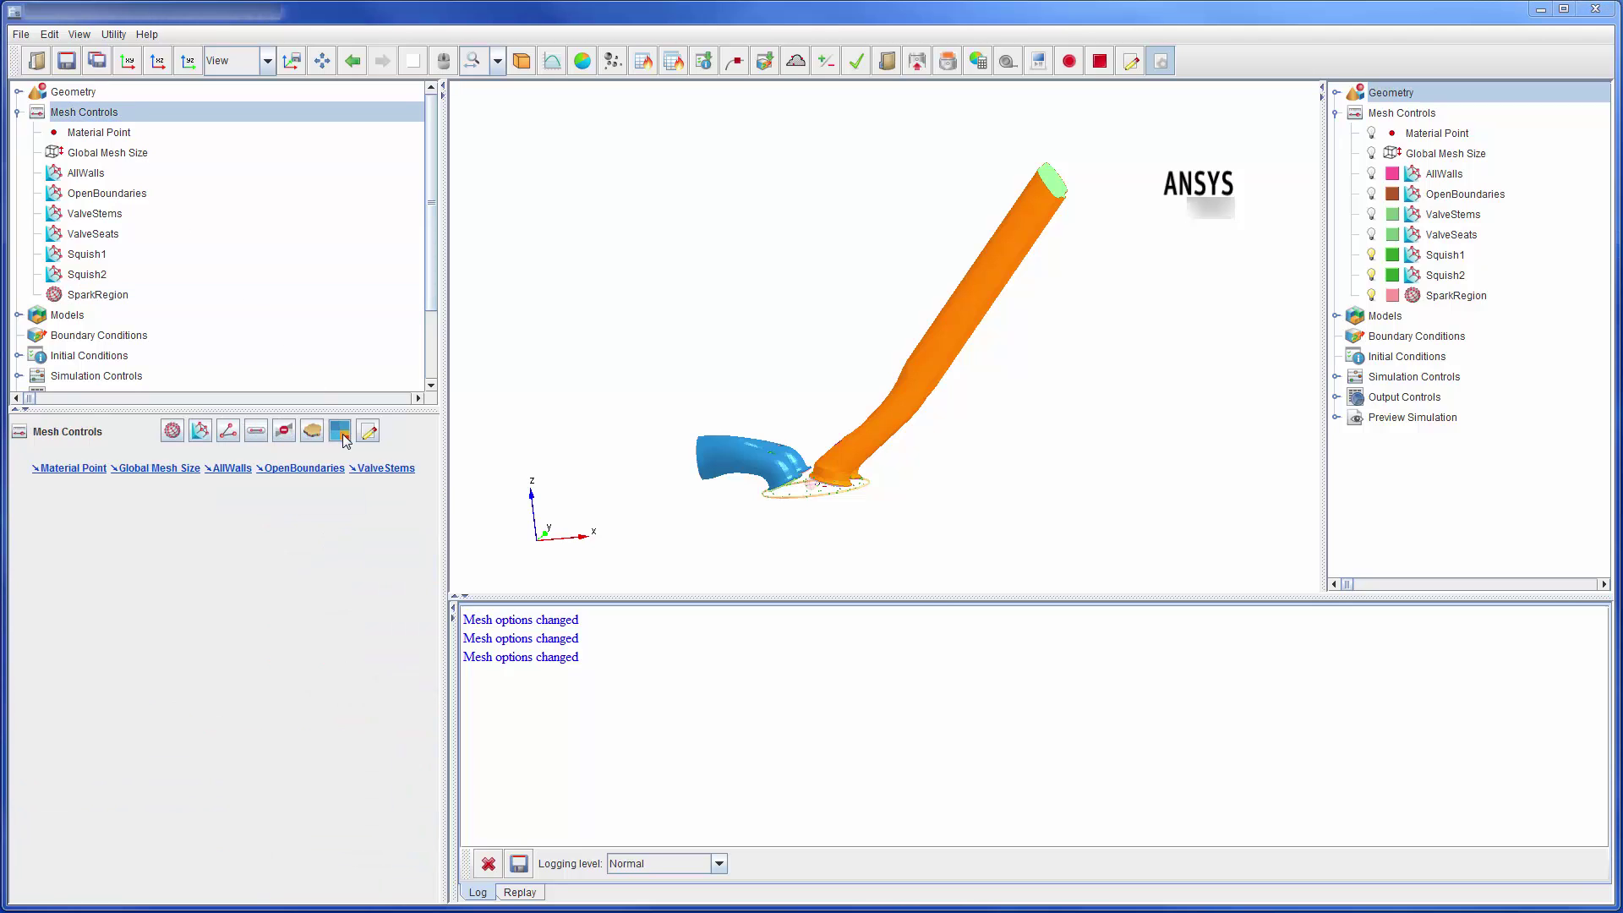
{"action": "left_click", "coordinate": [340, 431]}
{"action": "type", "text": "SAM-Te"}
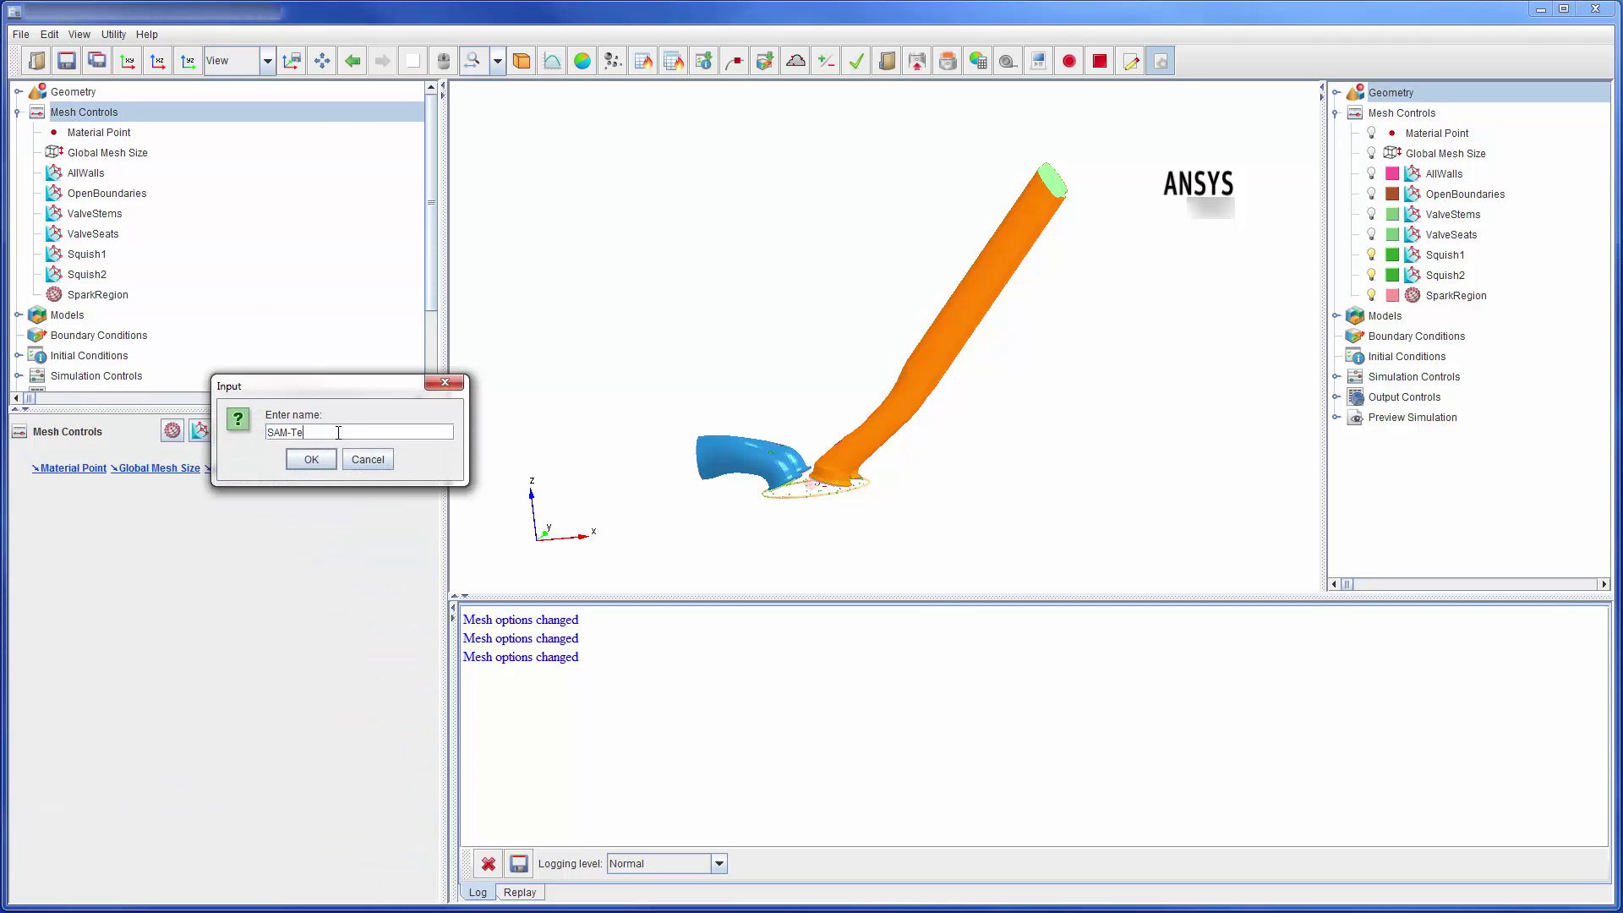
{"action": "type", "text": "mperature"}
{"action": "key", "text": "Return"}
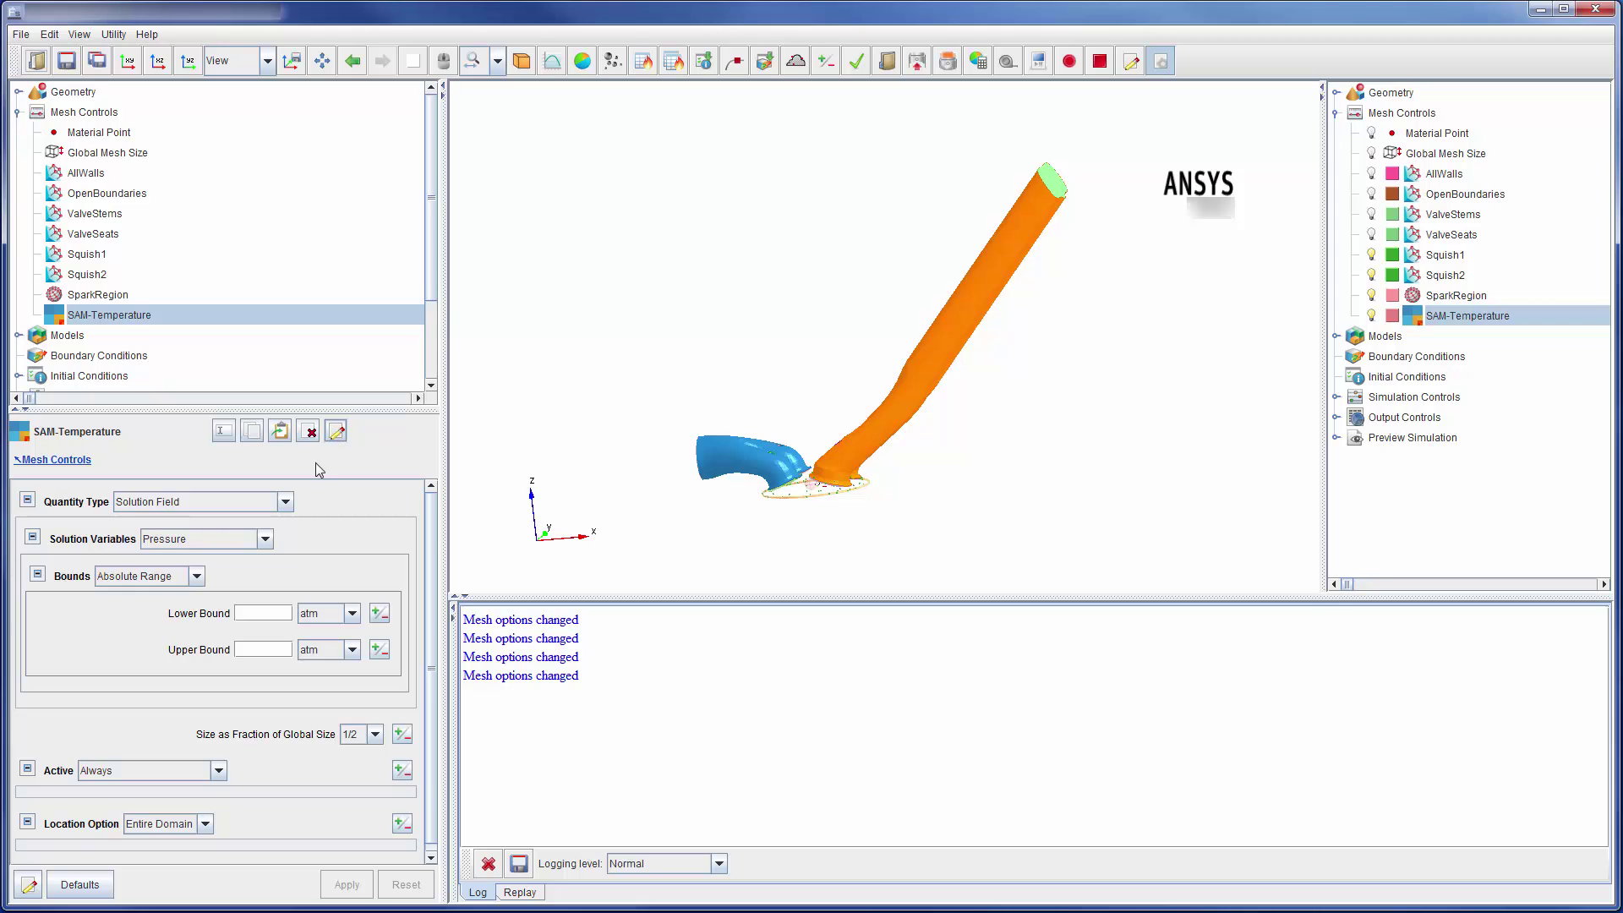
{"action": "left_click", "coordinate": [286, 502]}
{"action": "left_click", "coordinate": [272, 537]}
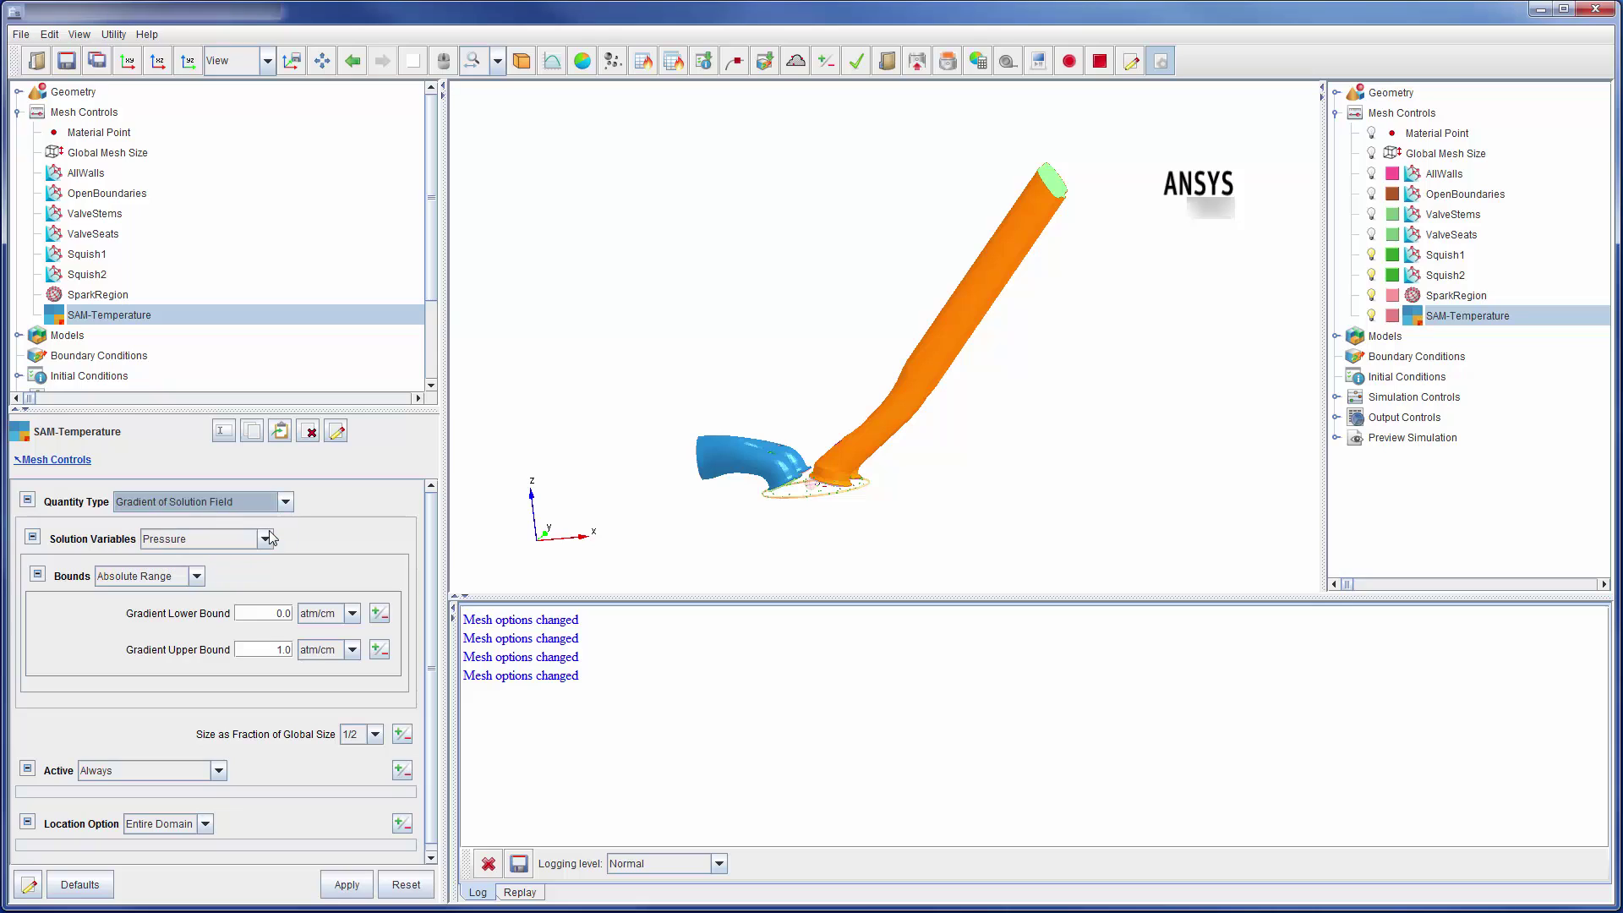
{"action": "left_click", "coordinate": [265, 539]}
{"action": "left_click", "coordinate": [245, 573]}
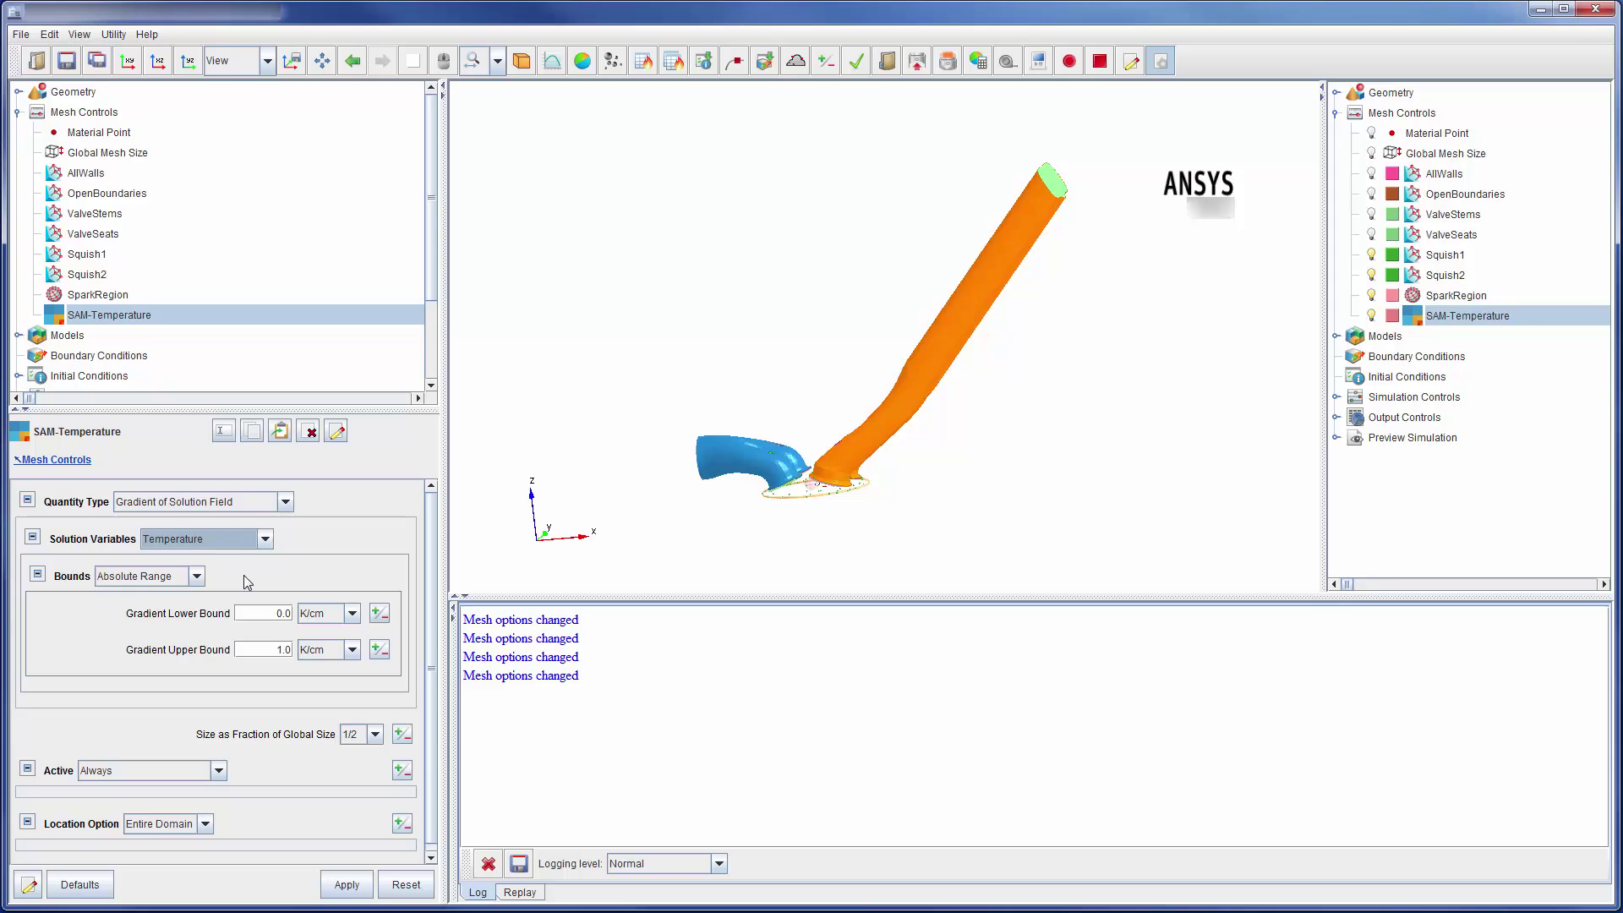
Use Statistical bounds with sigma 0.5 and 1/4-size refined cells
{"action": "left_click", "coordinate": [196, 576]}
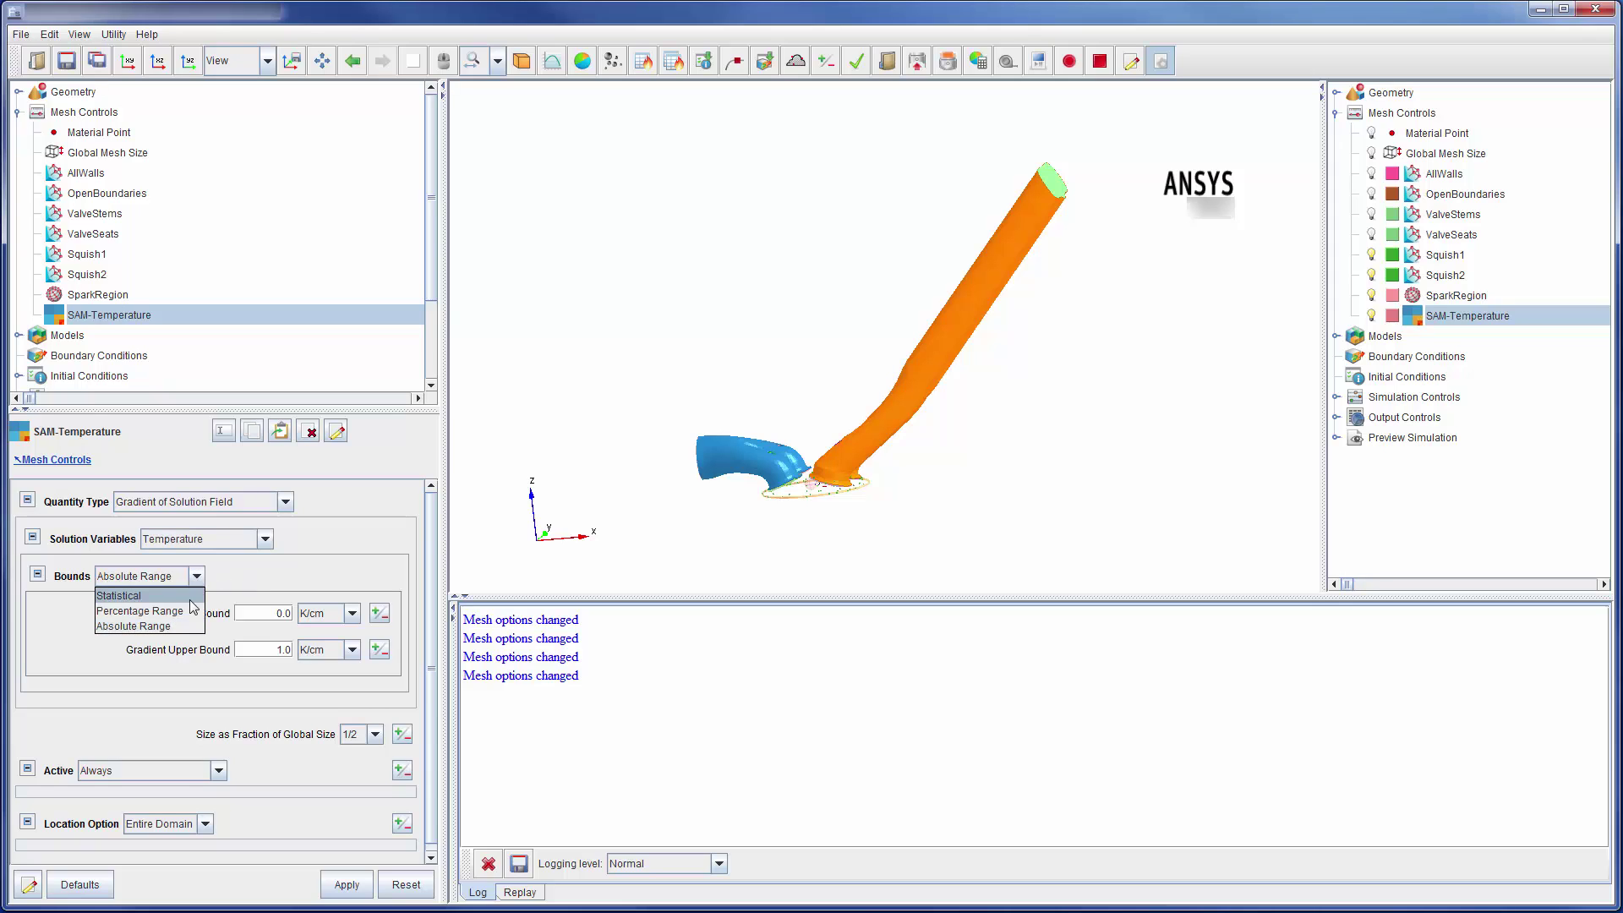
{"action": "left_click", "coordinate": [191, 597]}
{"action": "left_click", "coordinate": [294, 612]}
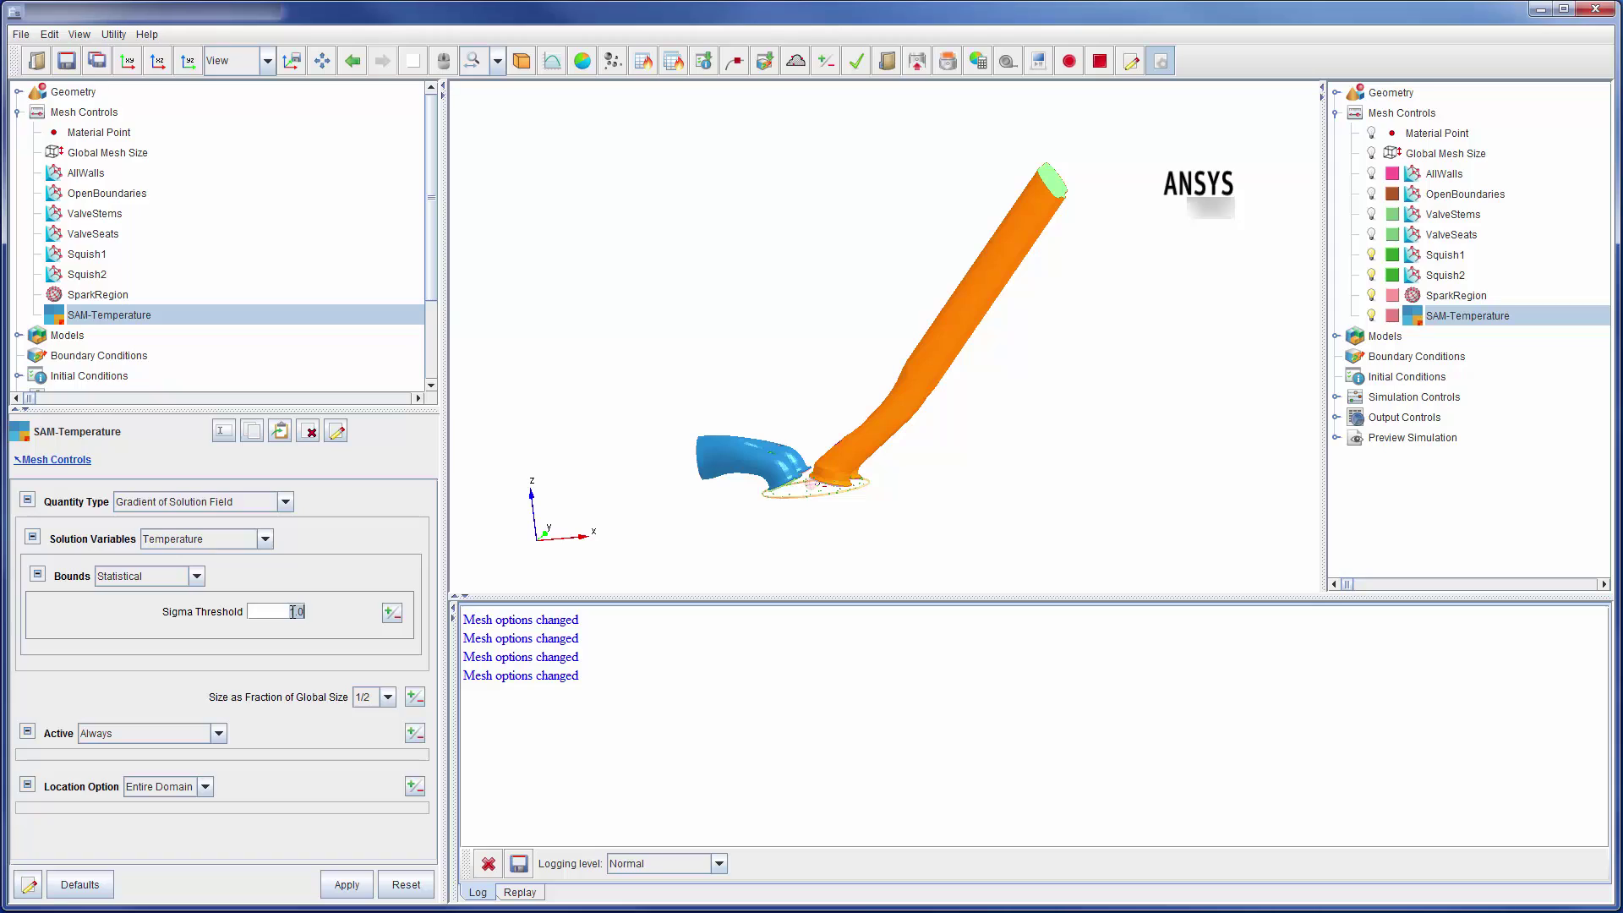
{"action": "key", "text": "BackSpace"}
{"action": "type", "text": "0.5"}
{"action": "left_click", "coordinate": [388, 696]}
{"action": "left_click", "coordinate": [367, 733]}
Make SAM-Temperature active between 680 and 800 degrees crank angle
{"action": "left_click", "coordinate": [218, 734]}
{"action": "left_click", "coordinate": [140, 782]}
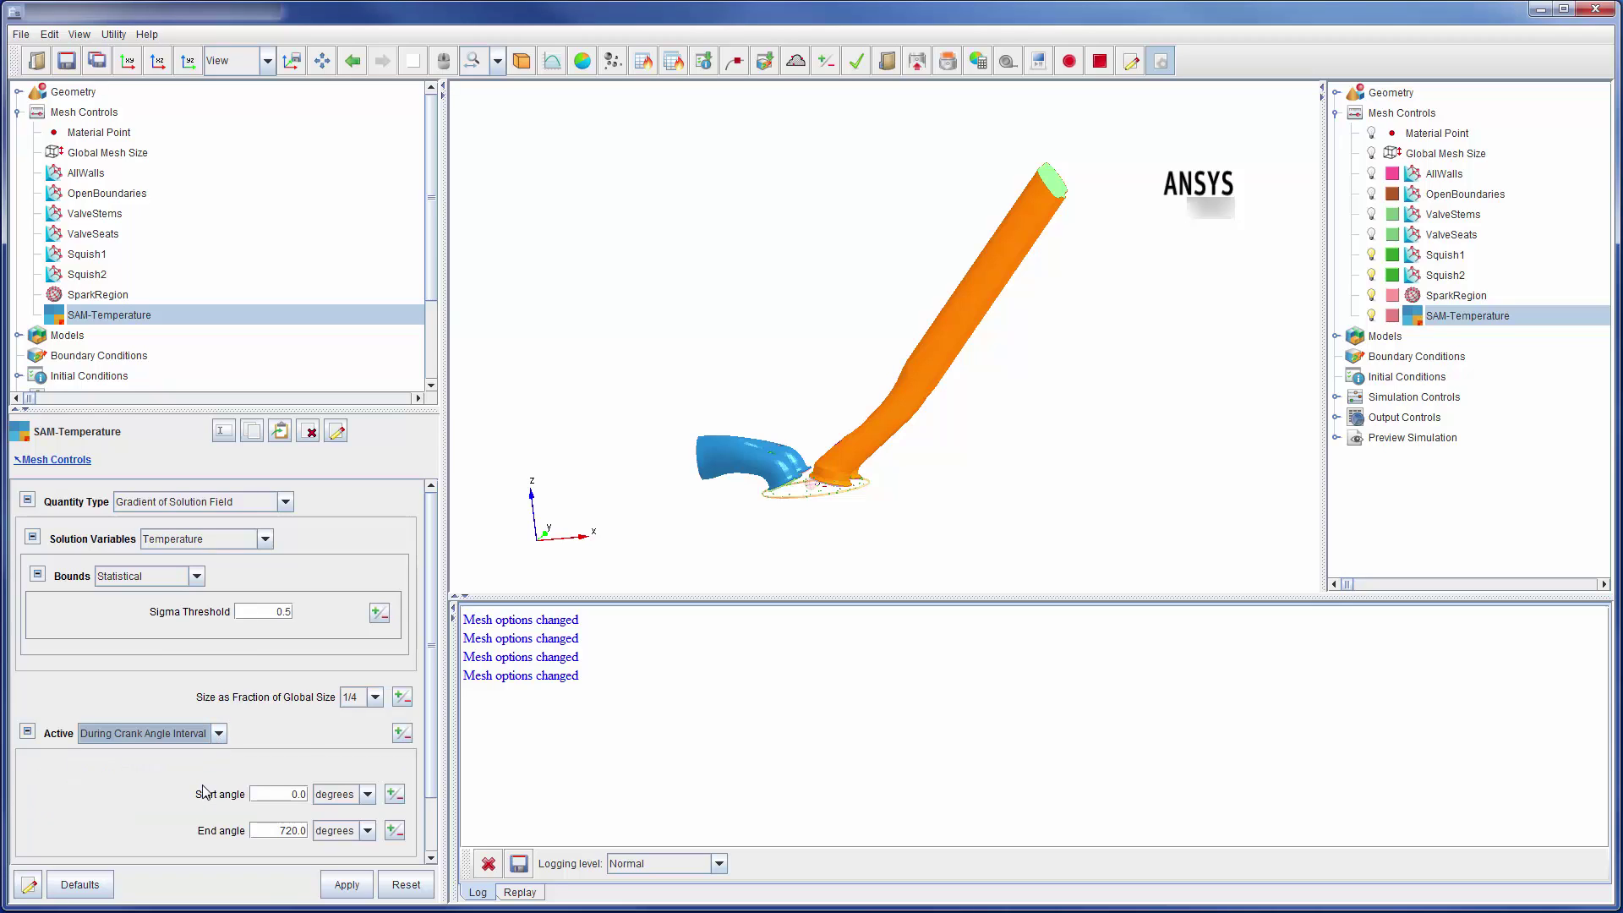
{"action": "left_click", "coordinate": [284, 794]}
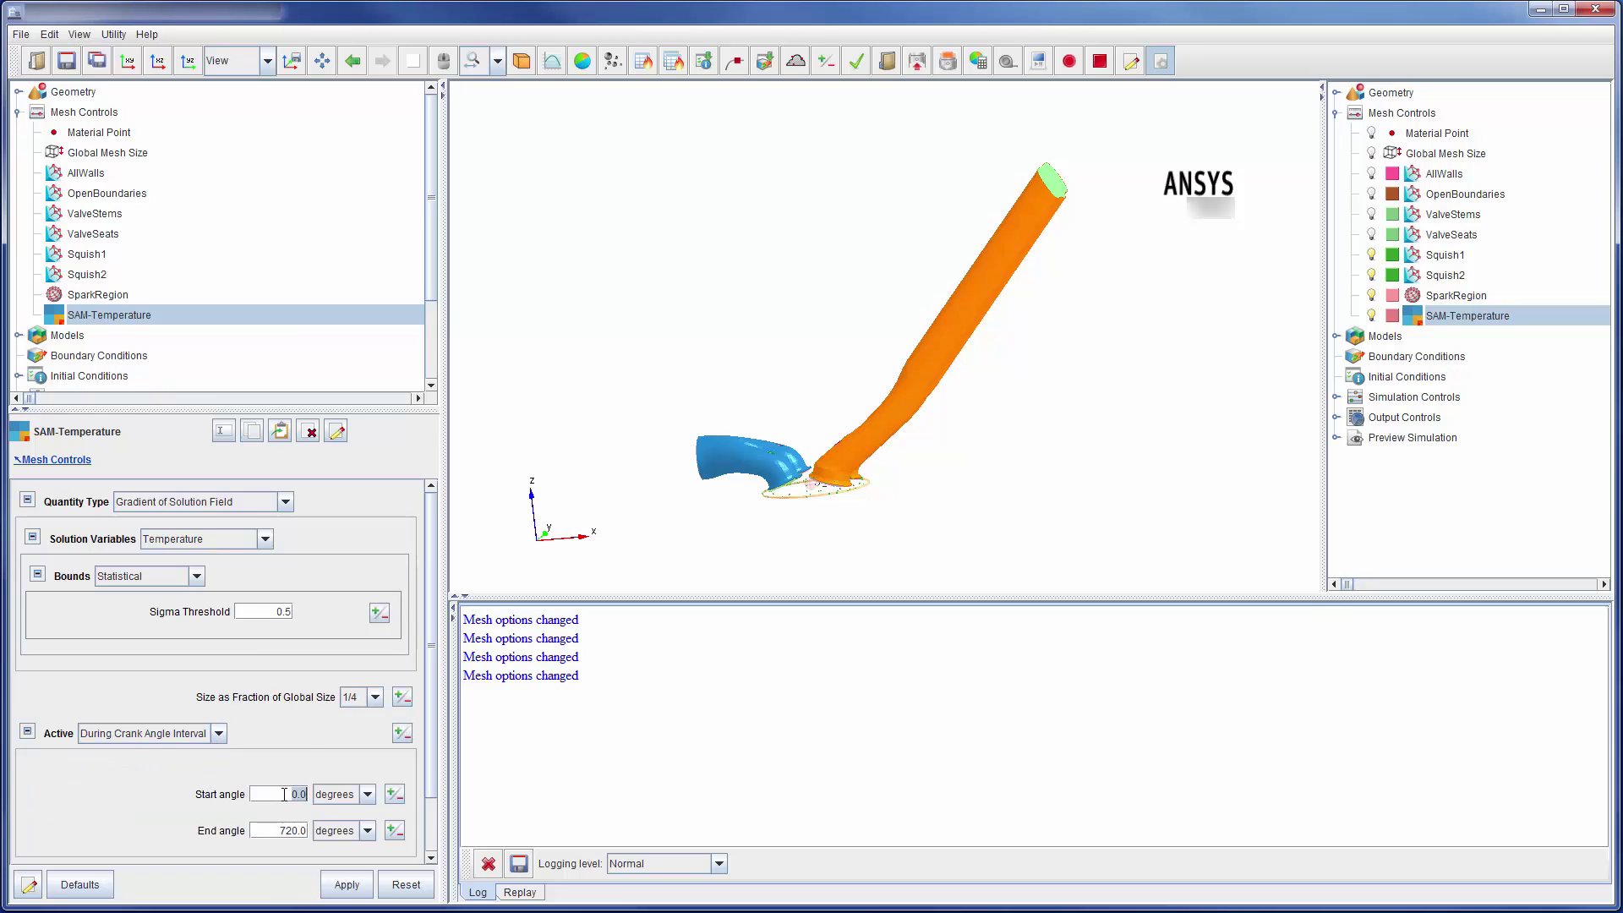
{"action": "type", "text": "680"}
{"action": "left_click", "coordinate": [289, 830]}
{"action": "type", "text": "800"}
Restrict SAM-Temperature to Sub-Volume-Cylinder and apply
{"action": "scroll", "coordinate": [431, 825], "scroll_direction": "down", "scroll_amount": 3}
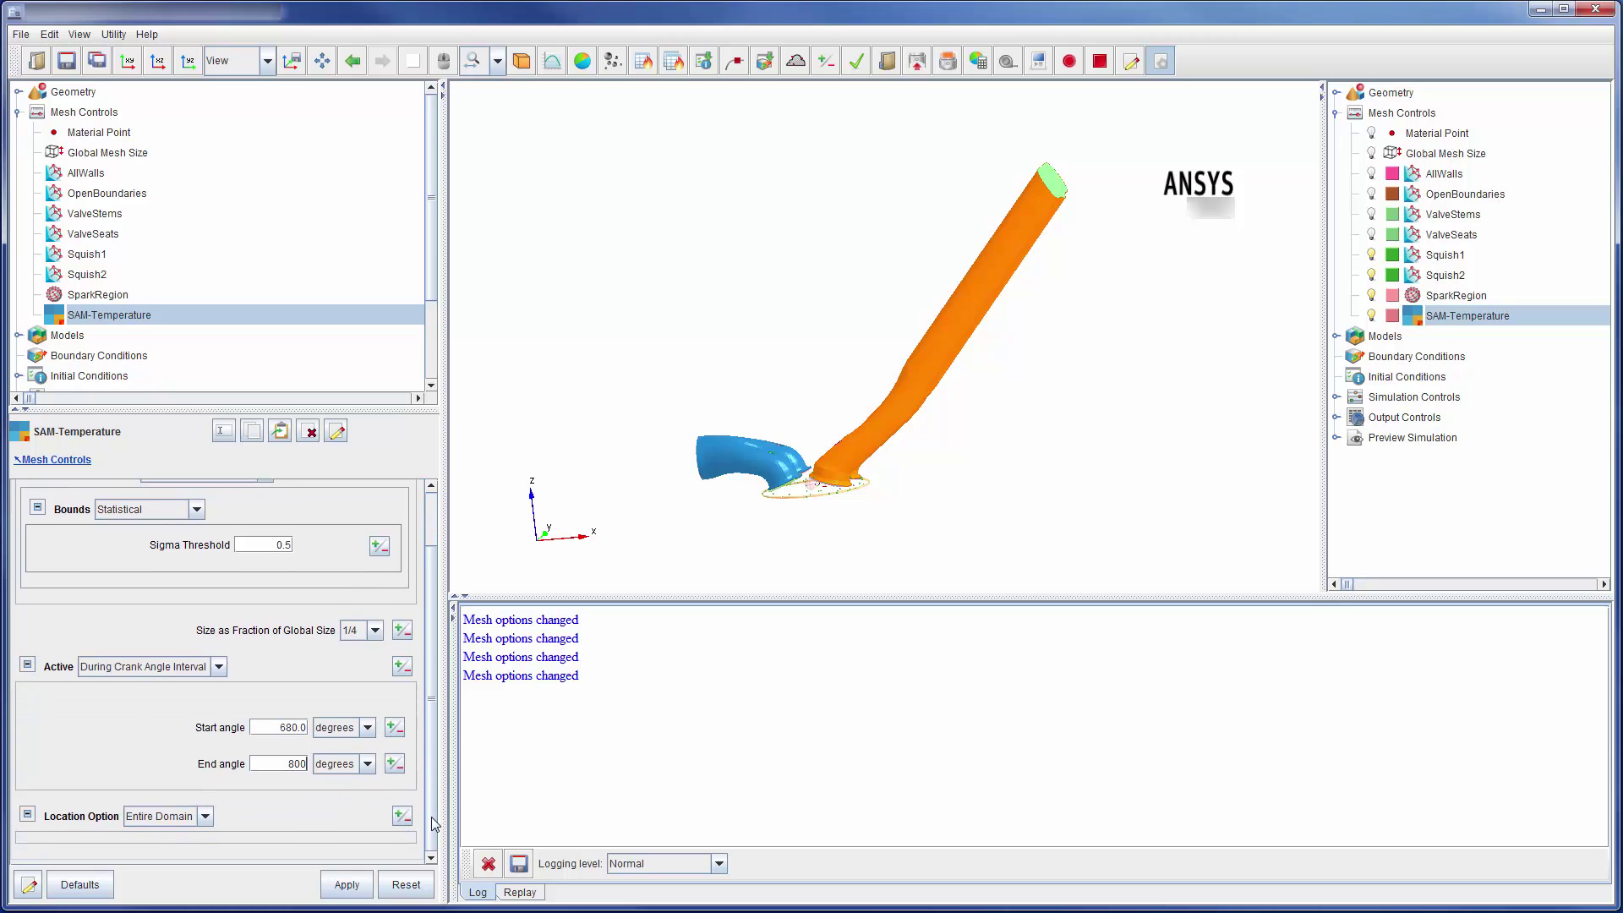
{"action": "left_click", "coordinate": [205, 816]}
{"action": "left_click", "coordinate": [200, 852]}
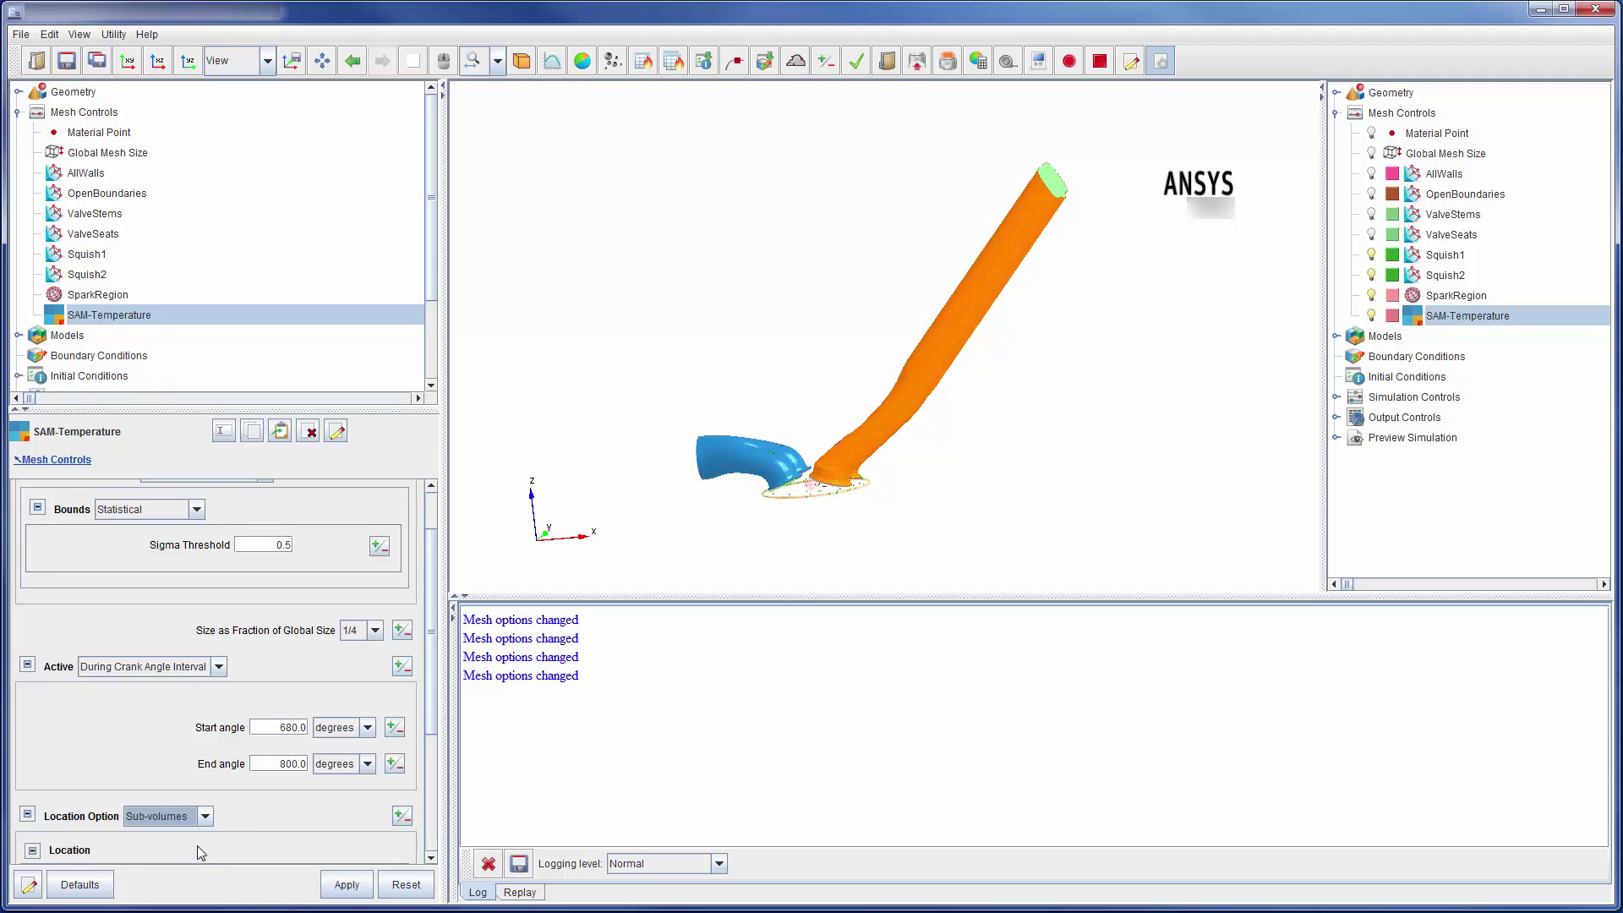
{"action": "scroll", "coordinate": [431, 722], "scroll_direction": "down", "scroll_amount": 8}
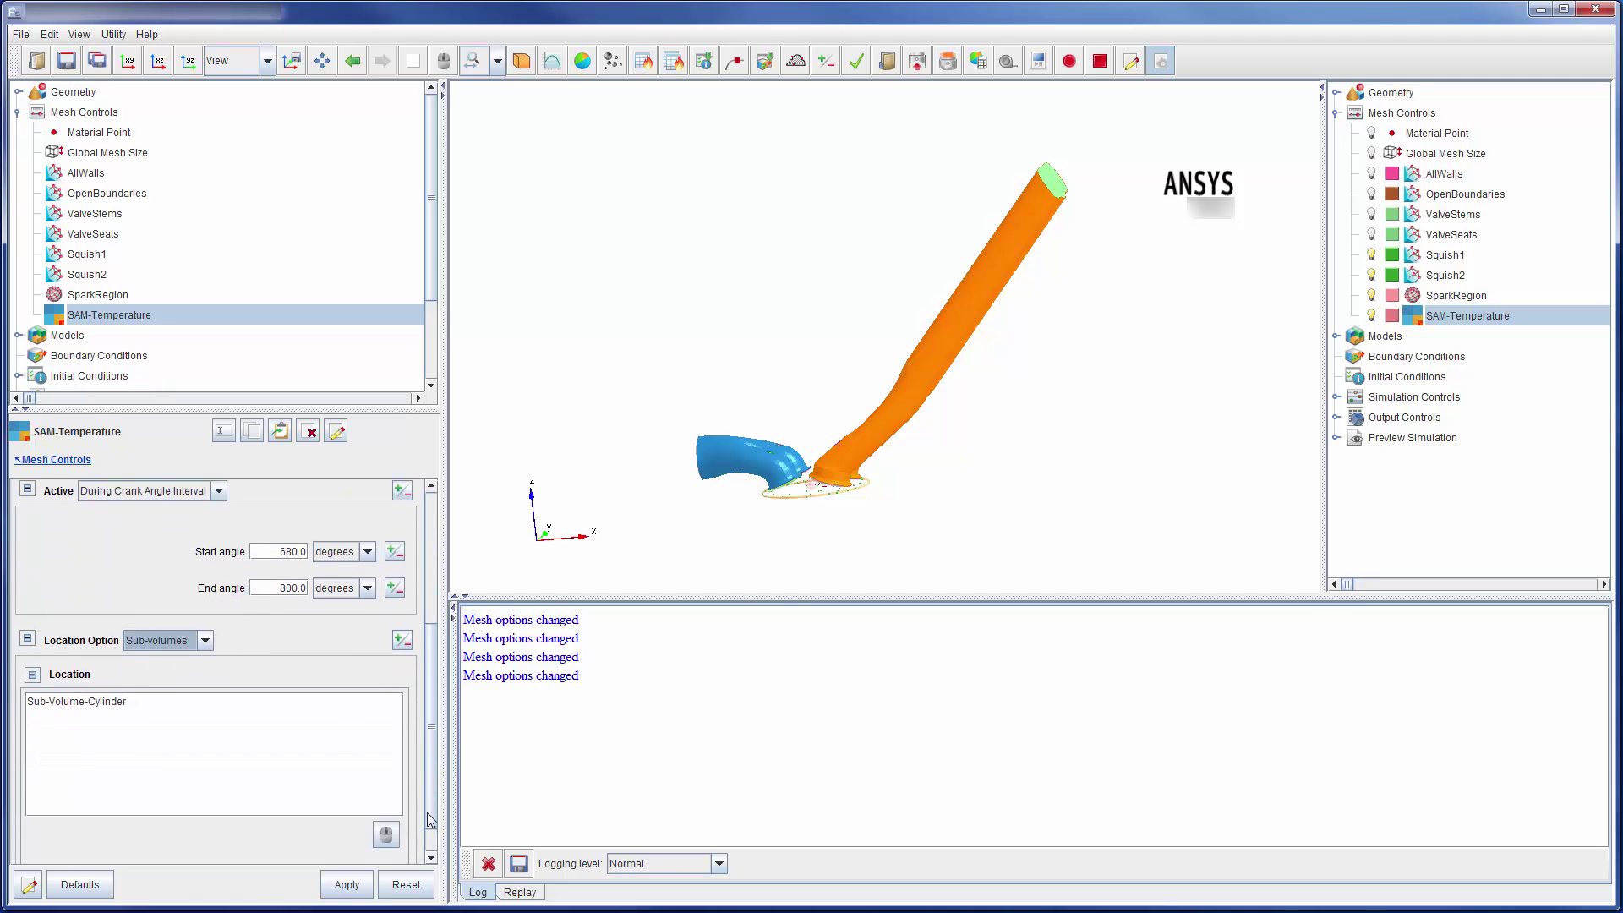
{"action": "left_click", "coordinate": [250, 791]}
{"action": "left_click", "coordinate": [342, 884]}
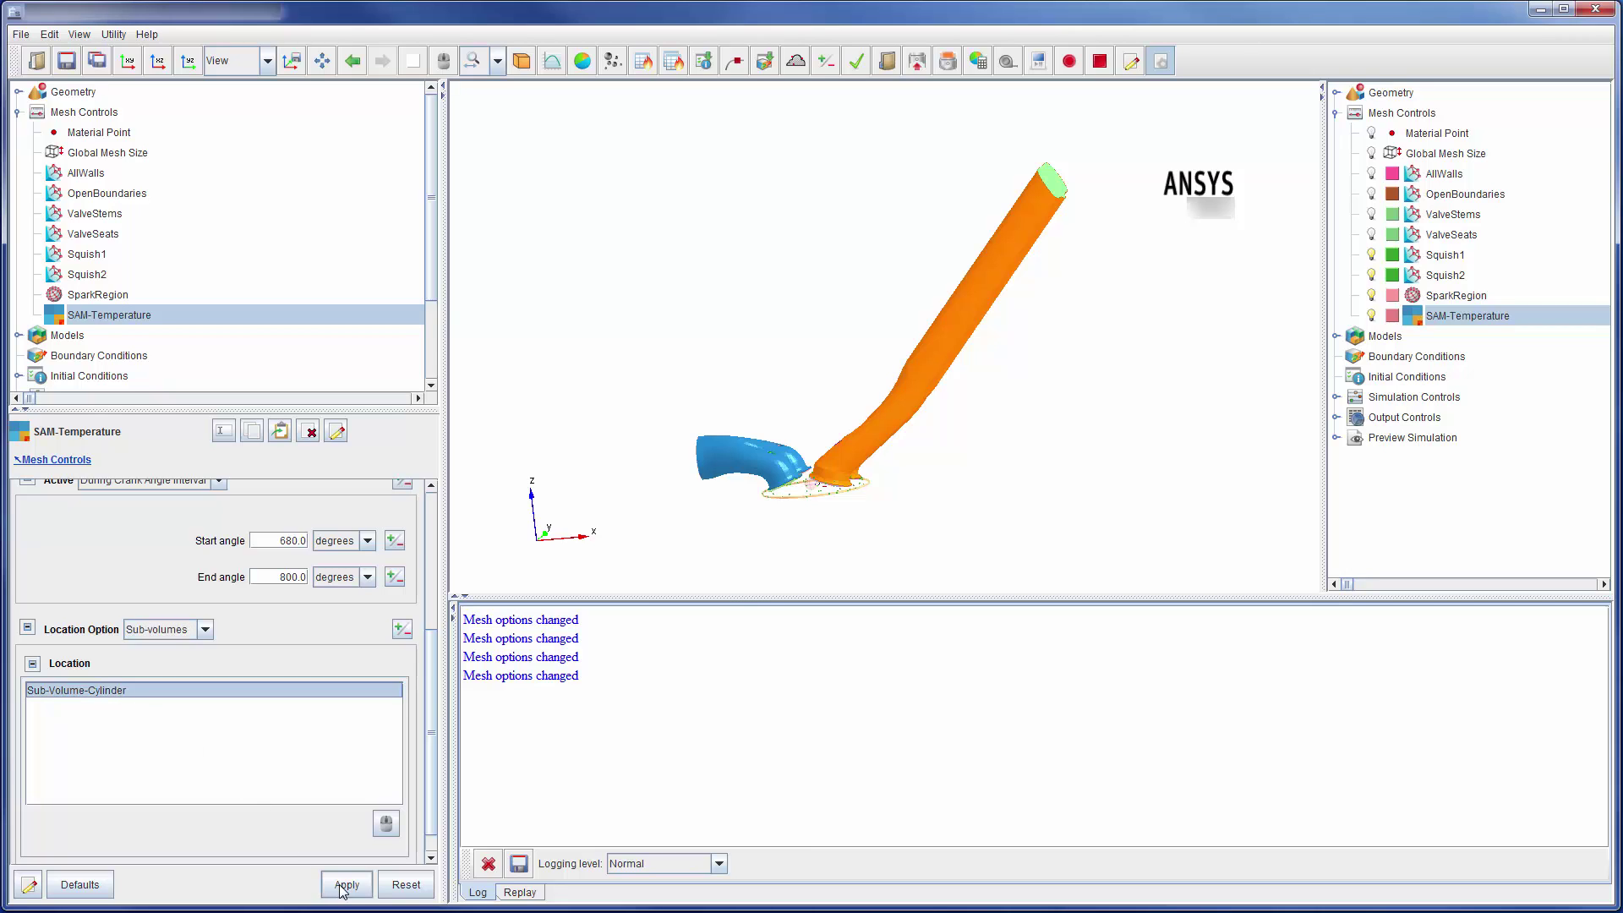
Duplicate SAM-Temperature and rename the copy SAM-Velocity
{"action": "left_click", "coordinate": [252, 433]}
{"action": "left_click", "coordinate": [280, 433]}
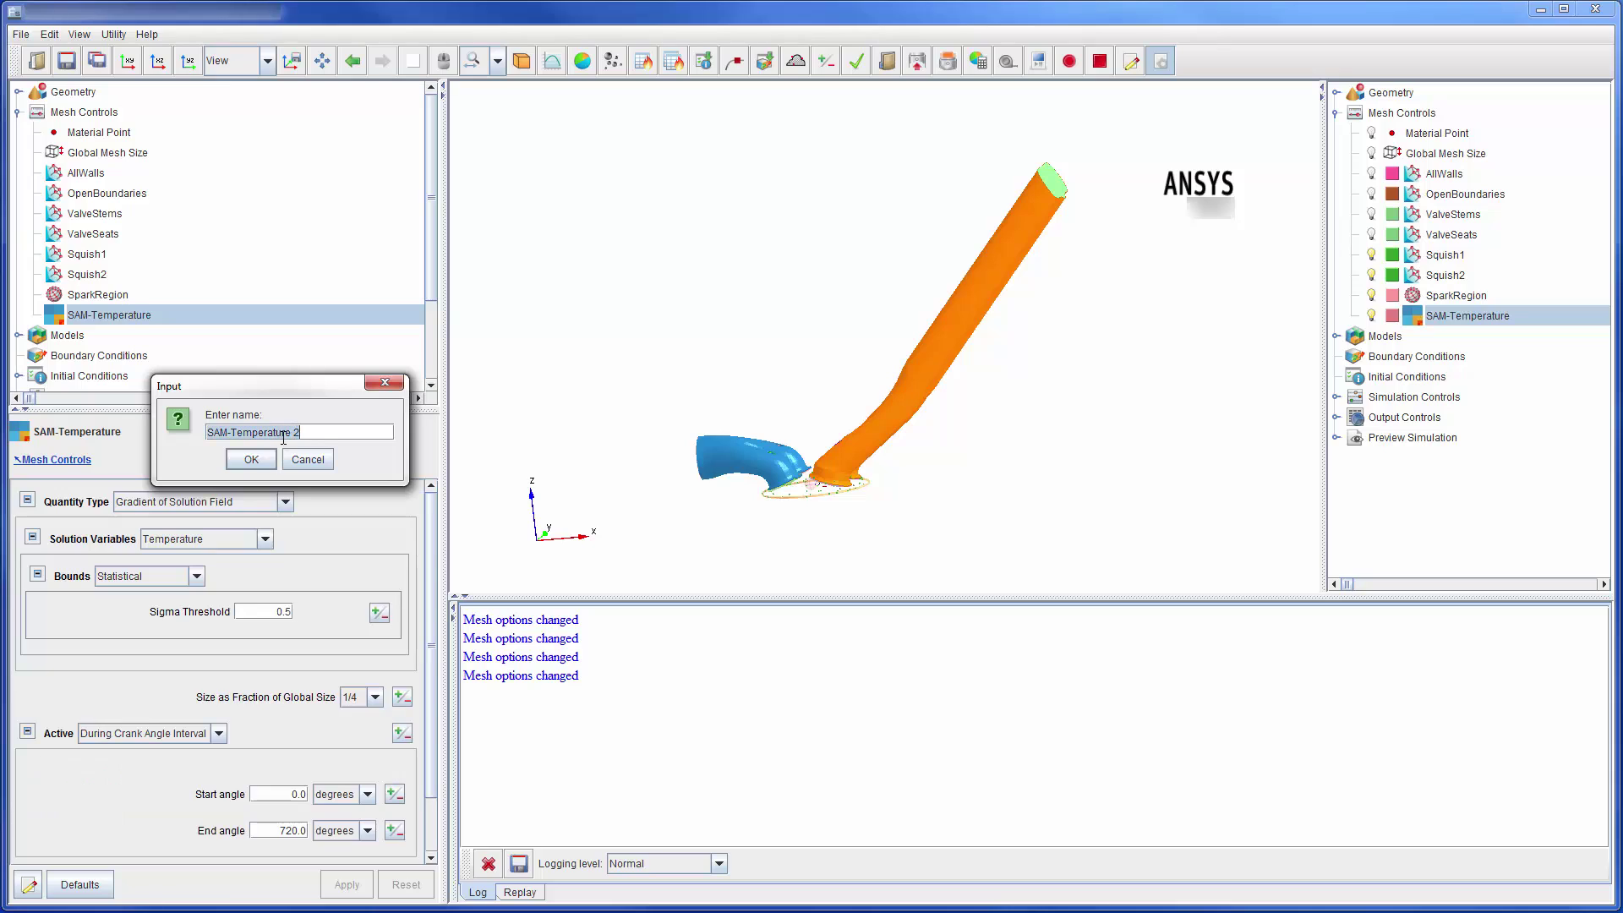
{"action": "left_click", "coordinate": [303, 433]}
{"action": "key", "text": "BackSpace"}
{"action": "key", "text": "BackSpace"}
{"action": "key", "text": "BackSpace"}
{"action": "key", "text": "BackSpace"}
{"action": "key", "text": "BackSpace"}
{"action": "key", "text": "BackSpace"}
{"action": "key", "text": "BackSpace"}
{"action": "key", "text": "BackSpace"}
{"action": "key", "text": "BackSpace"}
{"action": "key", "text": "BackSpace"}
{"action": "key", "text": "BackSpace"}
{"action": "key", "text": "BackSpace"}
{"action": "type", "text": "Velocity"}
{"action": "key", "text": "Return"}
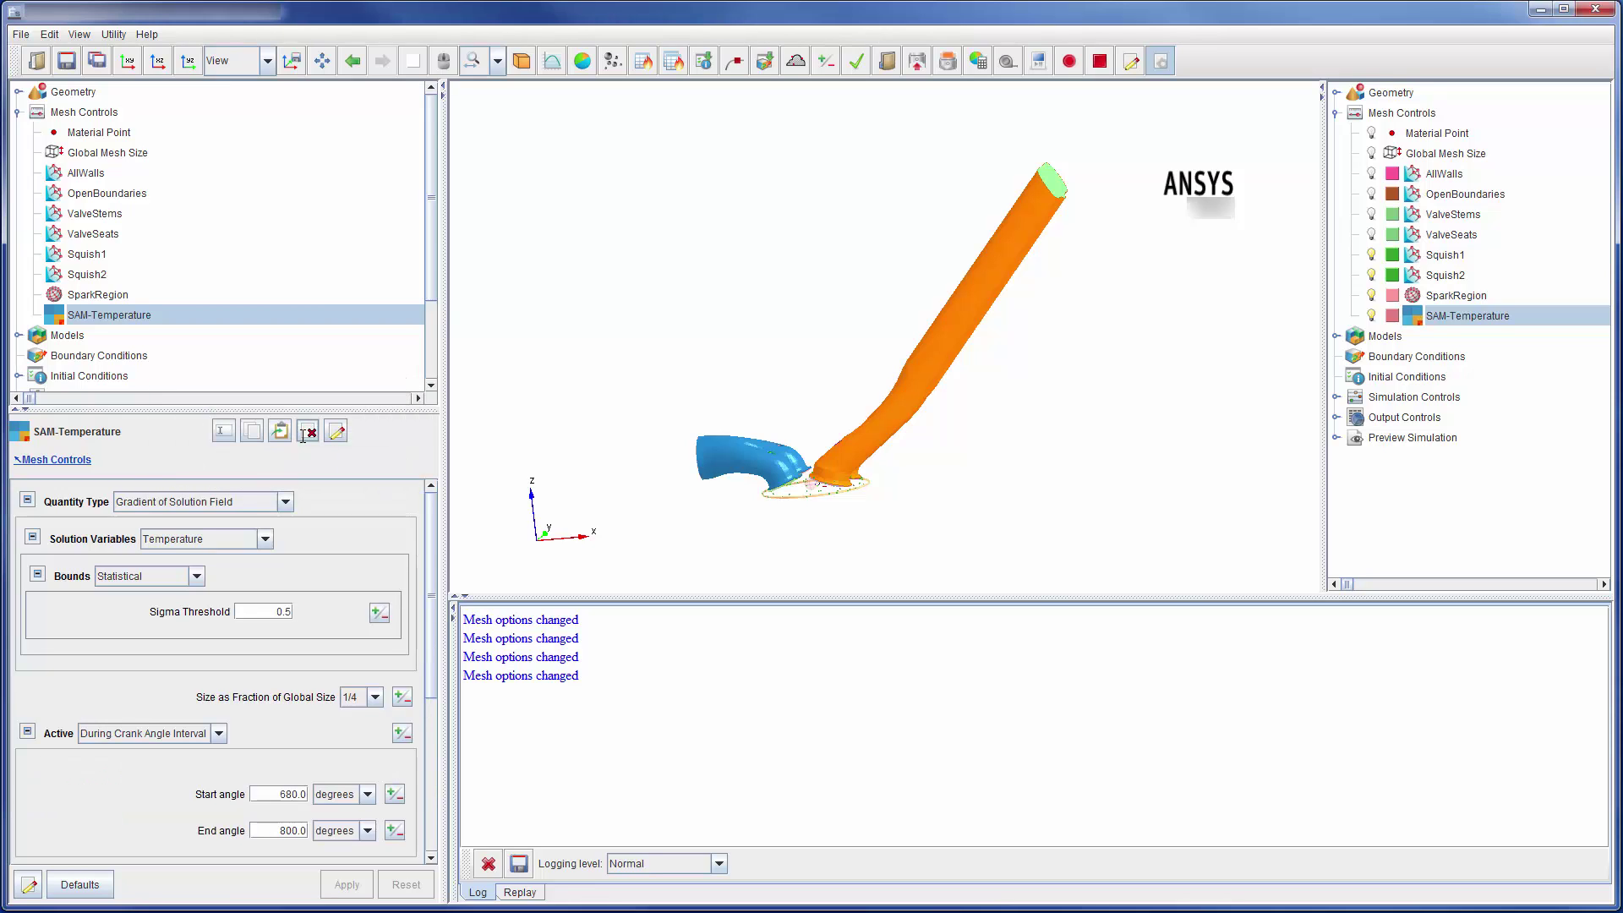
Switch SAM-Velocity to VelocityMagnitude over the Entire Domain
{"action": "left_click", "coordinate": [266, 544]}
{"action": "left_click_drag", "start_coordinate": [267, 581], "coordinate": [267, 640]}
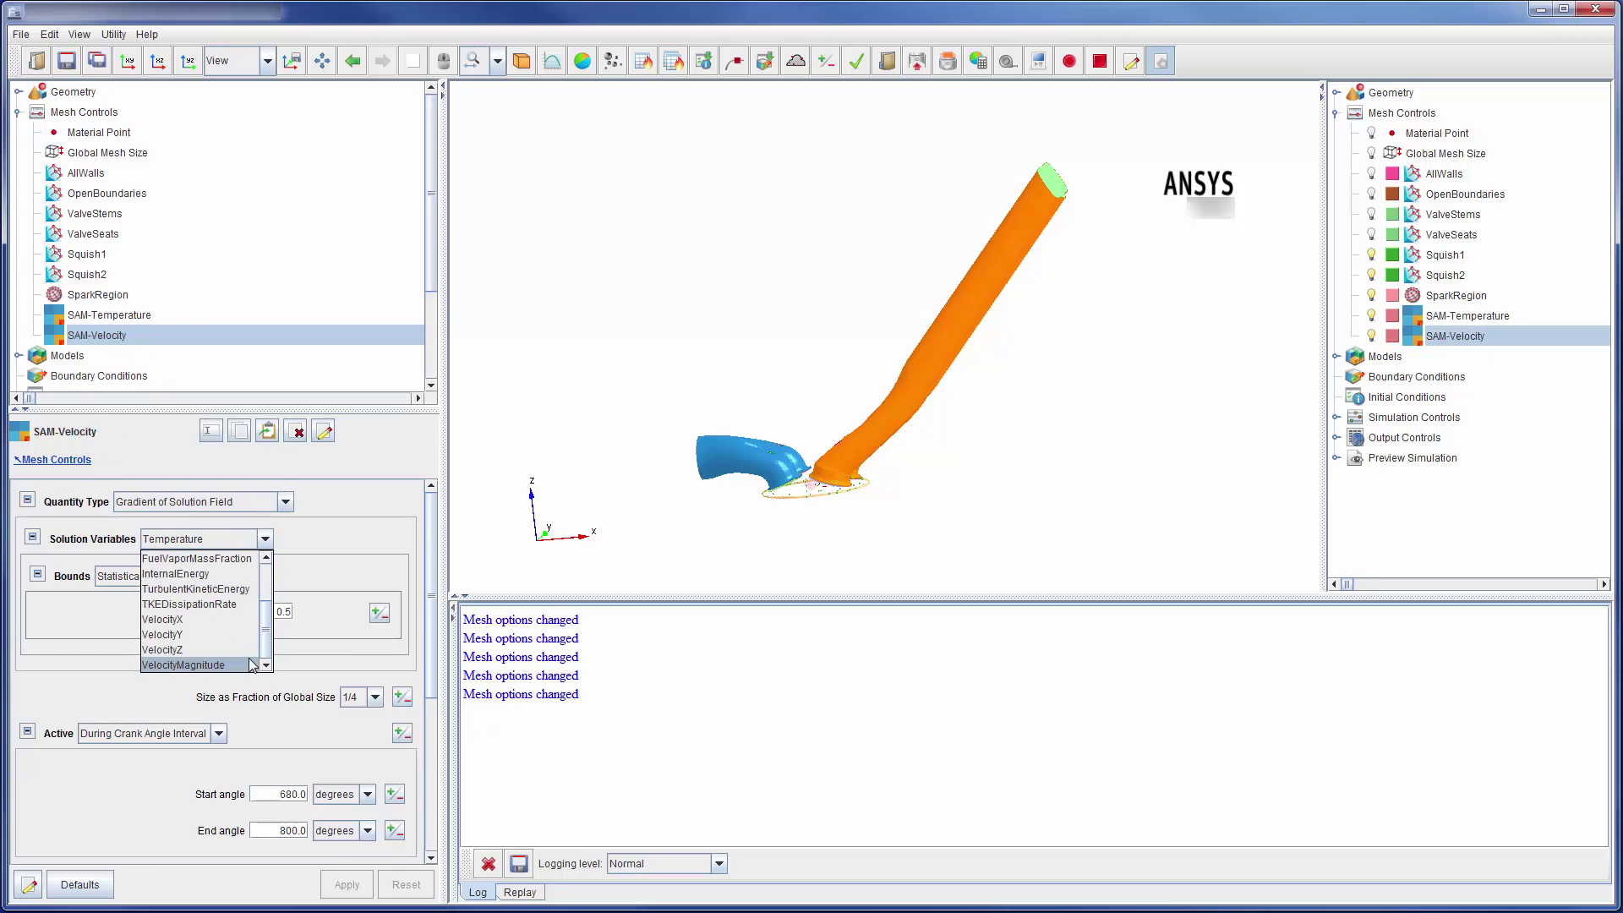
{"action": "left_click", "coordinate": [246, 658]}
{"action": "left_click_drag", "start_coordinate": [427, 632], "coordinate": [427, 781]}
{"action": "left_click", "coordinate": [194, 615]}
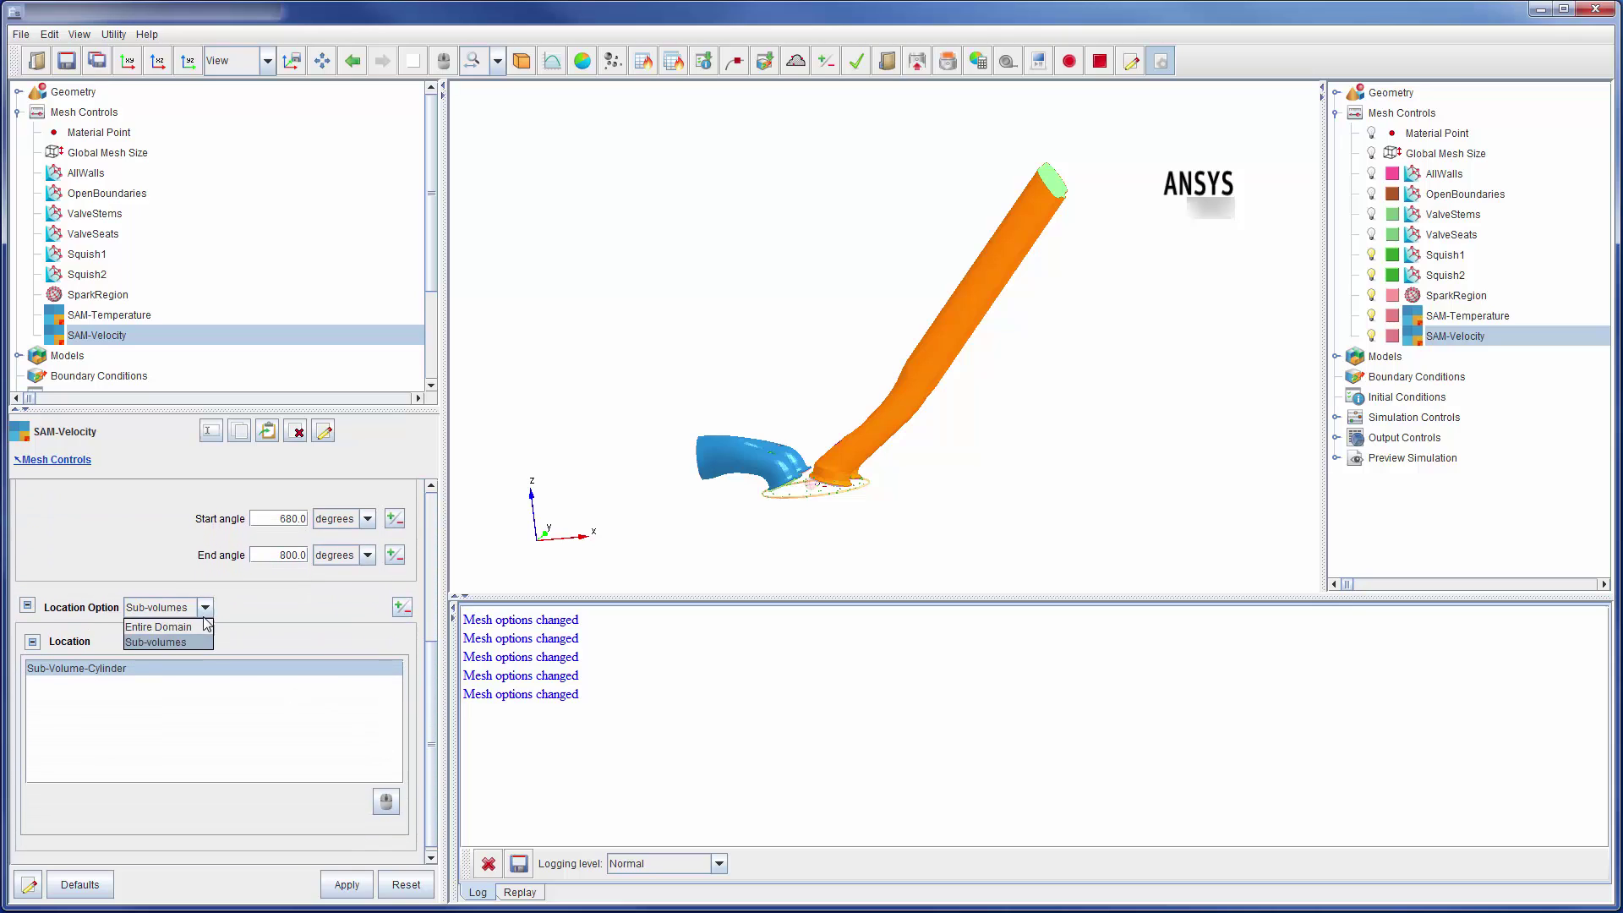
{"action": "left_click", "coordinate": [169, 625]}
{"action": "left_click", "coordinate": [348, 884]}
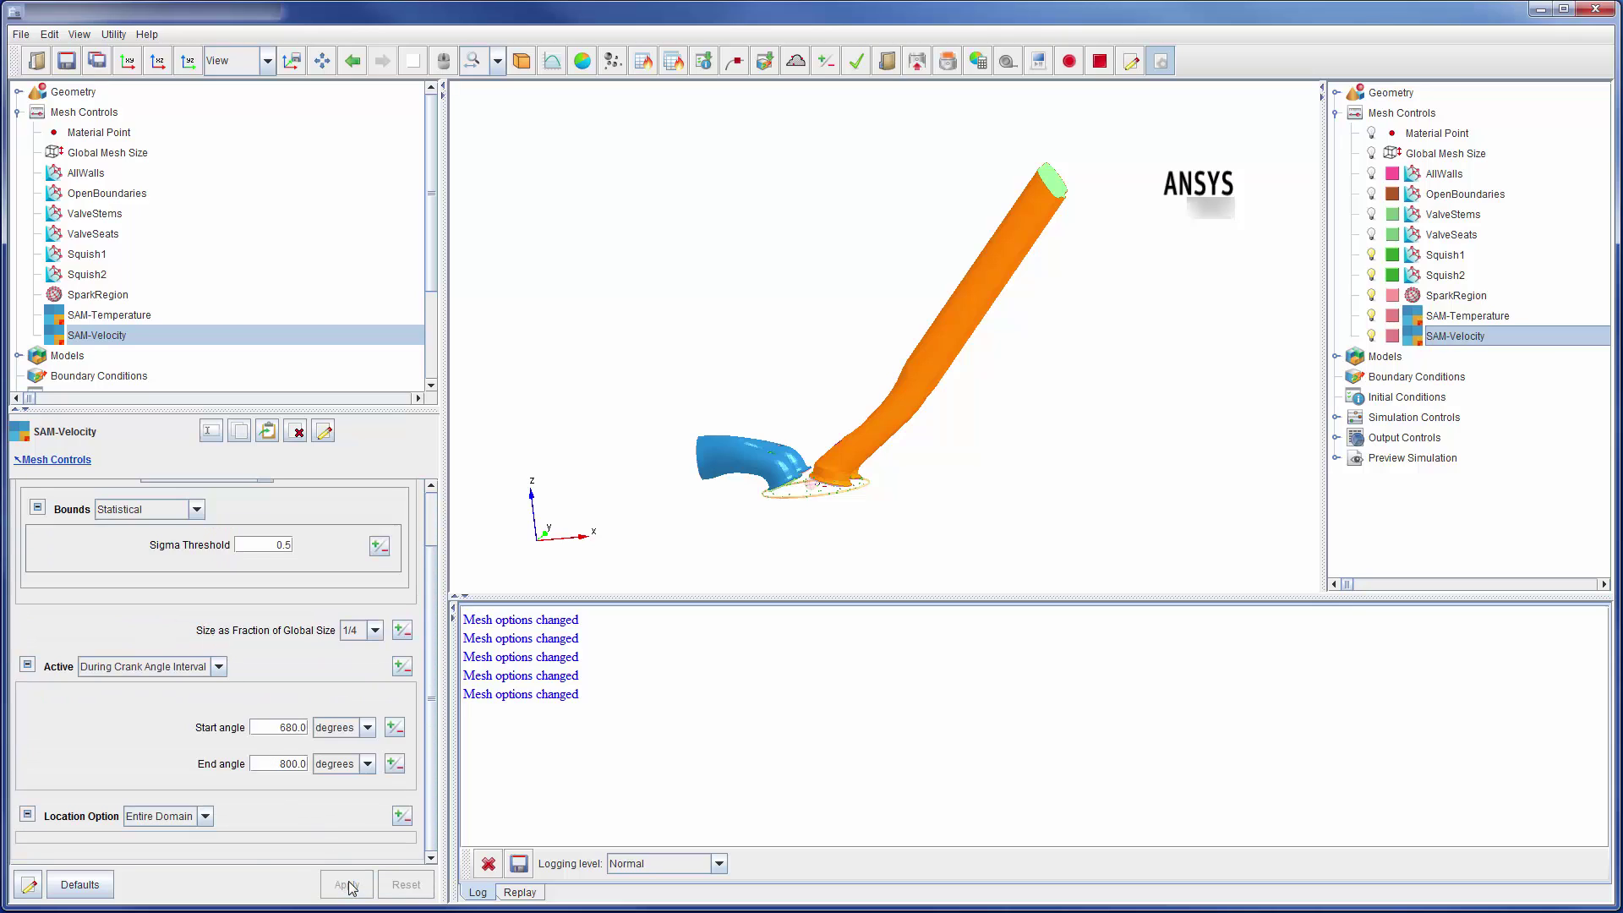